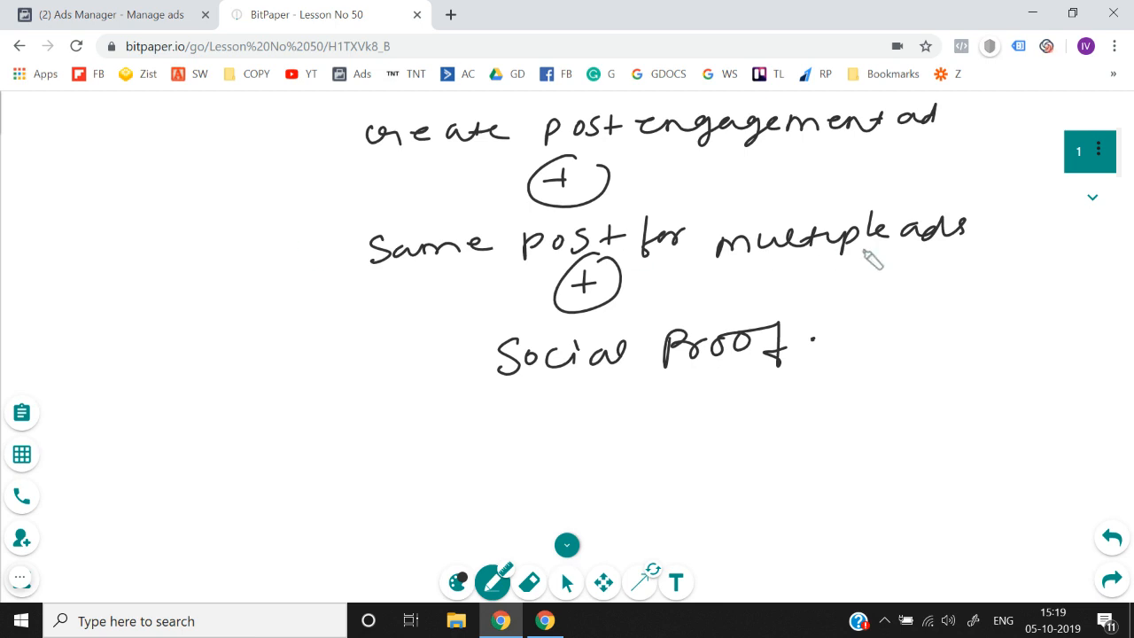
Add a second whiteboard page and handwrite a circled "Campaign" heading with a line down to the word "campaign".
{"action": "left_click", "coordinate": [1091, 199]}
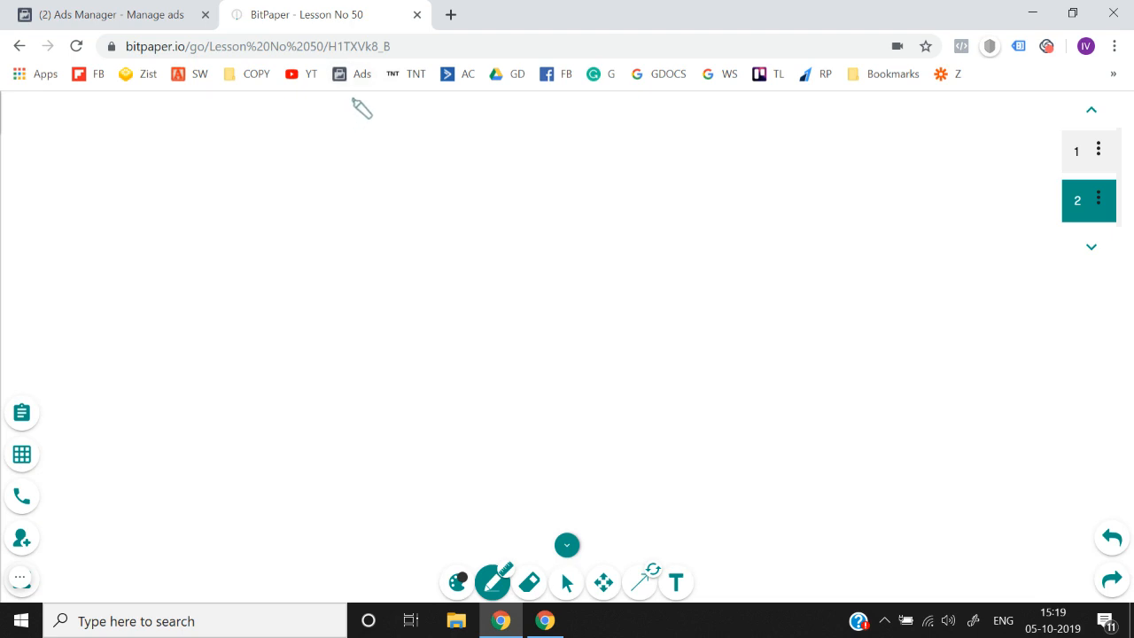
{"action": "mouse_move", "coordinate": [406, 137]}
{"action": "left_mouse_down"}
{"action": "mouse_move", "coordinate": [468, 154]}
{"action": "mouse_move", "coordinate": [501, 142]}
{"action": "mouse_move", "coordinate": [645, 142]}
{"action": "mouse_move", "coordinate": [441, 113]}
{"action": "mouse_move", "coordinate": [492, 218]}
{"action": "mouse_move", "coordinate": [618, 127]}
{"action": "left_mouse_up"}
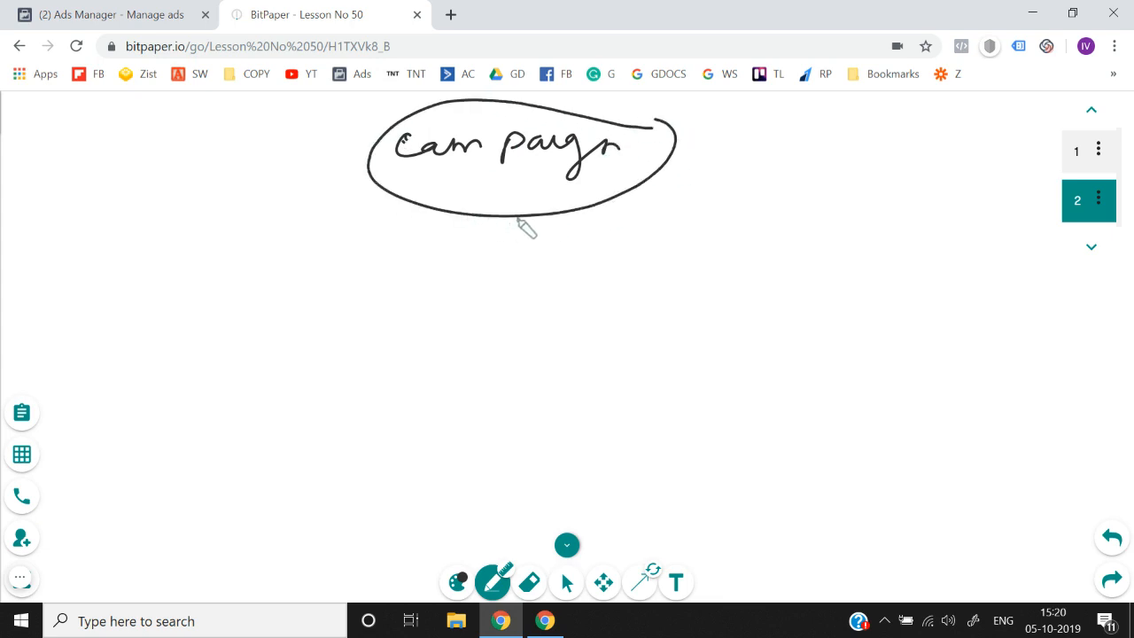
{"action": "mouse_move", "coordinate": [518, 222]}
{"action": "left_mouse_down"}
{"action": "mouse_move", "coordinate": [456, 280]}
{"action": "mouse_move", "coordinate": [443, 314]}
{"action": "mouse_move", "coordinate": [454, 314]}
{"action": "left_mouse_up"}
Extend the hierarchy below "campaign" with arrows leading down to a circled "Ad set" and a circled "Ad".
{"action": "mouse_move", "coordinate": [477, 304]}
{"action": "left_mouse_down"}
{"action": "mouse_move", "coordinate": [480, 314]}
{"action": "mouse_move", "coordinate": [615, 285]}
{"action": "mouse_move", "coordinate": [653, 303]}
{"action": "mouse_move", "coordinate": [458, 324]}
{"action": "mouse_move", "coordinate": [443, 365]}
{"action": "left_mouse_up"}
{"action": "mouse_move", "coordinate": [394, 420]}
{"action": "left_mouse_down"}
{"action": "mouse_move", "coordinate": [426, 420]}
{"action": "mouse_move", "coordinate": [455, 399]}
{"action": "mouse_move", "coordinate": [479, 425]}
{"action": "mouse_move", "coordinate": [532, 404]}
{"action": "left_mouse_up"}
{"action": "mouse_move", "coordinate": [413, 444]}
{"action": "left_mouse_down"}
{"action": "mouse_move", "coordinate": [399, 471]}
{"action": "mouse_move", "coordinate": [408, 478]}
{"action": "left_mouse_up"}
{"action": "mouse_move", "coordinate": [363, 508]}
{"action": "left_mouse_down"}
{"action": "mouse_move", "coordinate": [359, 521]}
{"action": "mouse_move", "coordinate": [380, 523]}
{"action": "left_mouse_up"}
{"action": "mouse_move", "coordinate": [367, 515]}
{"action": "left_mouse_down"}
{"action": "mouse_move", "coordinate": [406, 492]}
{"action": "mouse_move", "coordinate": [348, 523]}
{"action": "mouse_move", "coordinate": [429, 472]}
{"action": "left_mouse_up"}
{"action": "left_click_drag", "start_coordinate": [566, 413], "coordinate": [468, 440]}
{"action": "left_click_drag", "start_coordinate": [519, 409], "coordinate": [481, 379]}
Annotate the campaign level with an arrow to "objective" and the Ad level with an arrow to "creative / copy".
{"action": "mouse_move", "coordinate": [648, 290]}
{"action": "left_mouse_down"}
{"action": "mouse_move", "coordinate": [675, 275]}
{"action": "mouse_move", "coordinate": [663, 290]}
{"action": "left_mouse_up"}
{"action": "mouse_move", "coordinate": [714, 270]}
{"action": "left_mouse_down"}
{"action": "mouse_move", "coordinate": [707, 290]}
{"action": "mouse_move", "coordinate": [750, 274]}
{"action": "mouse_move", "coordinate": [750, 301]}
{"action": "mouse_move", "coordinate": [800, 281]}
{"action": "mouse_move", "coordinate": [886, 302]}
{"action": "left_mouse_up"}
{"action": "left_click_drag", "start_coordinate": [455, 494], "coordinate": [524, 501]}
{"action": "mouse_move", "coordinate": [532, 496]}
{"action": "left_mouse_down"}
{"action": "mouse_move", "coordinate": [705, 490]}
{"action": "mouse_move", "coordinate": [800, 502]}
{"action": "mouse_move", "coordinate": [778, 512]}
{"action": "left_mouse_up"}
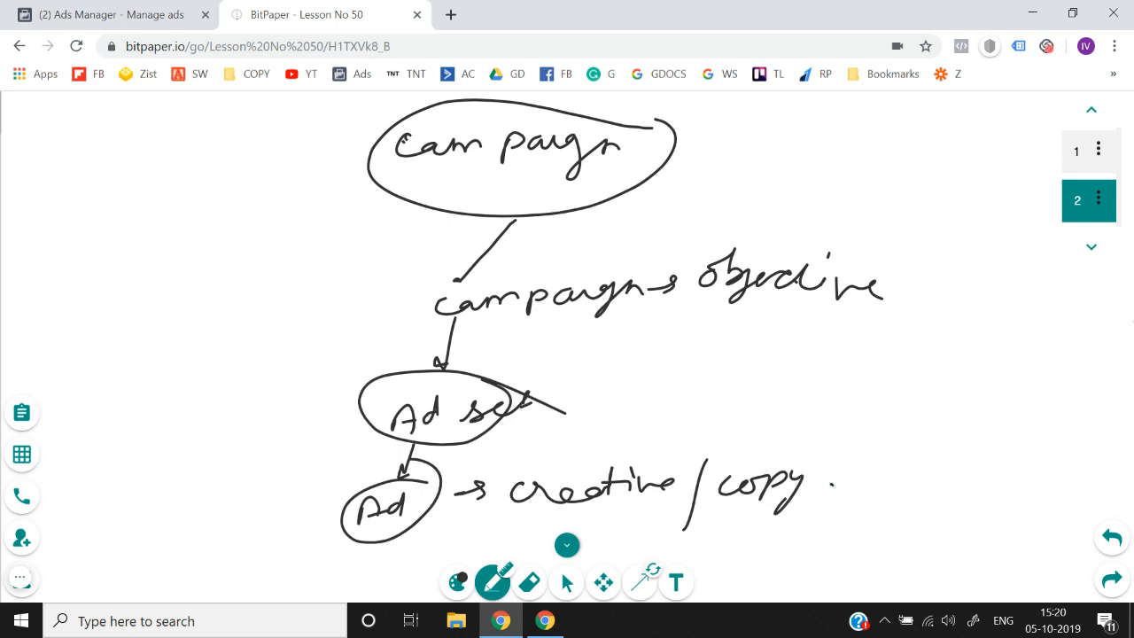
Add a third page and handwrite "post" pointing to Likes, shares and comments, bracketed together and leading to an underlined "Engagement".
{"action": "left_click", "coordinate": [1090, 255]}
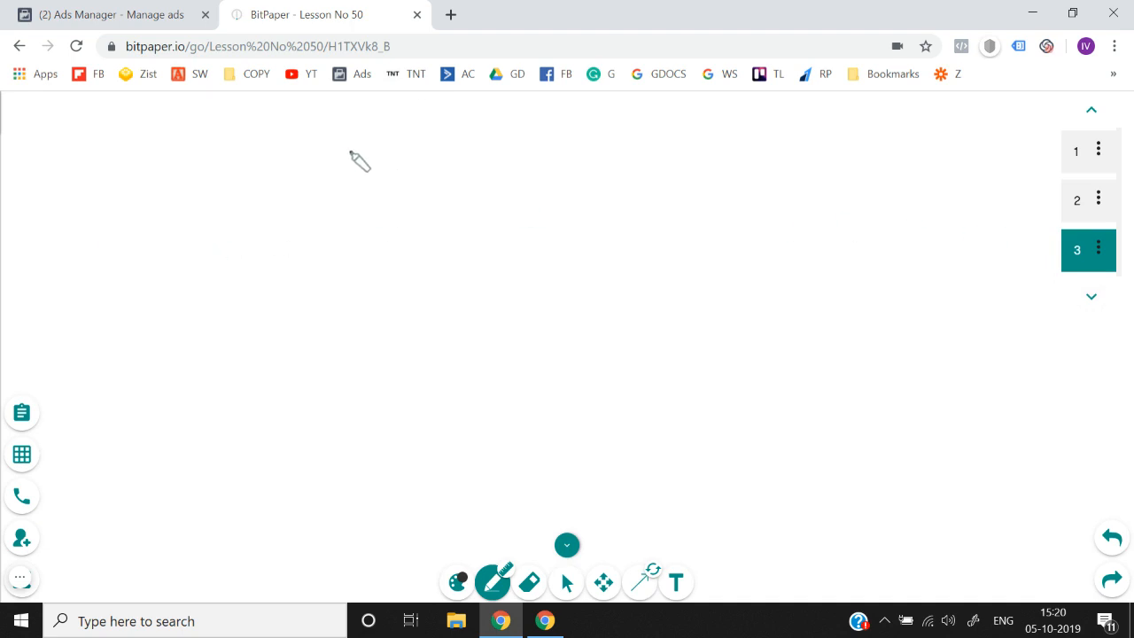
{"action": "mouse_move", "coordinate": [349, 145]}
{"action": "left_mouse_down"}
{"action": "mouse_move", "coordinate": [349, 168]}
{"action": "mouse_move", "coordinate": [396, 144]}
{"action": "mouse_move", "coordinate": [406, 163]}
{"action": "mouse_move", "coordinate": [463, 144]}
{"action": "mouse_move", "coordinate": [493, 162]}
{"action": "mouse_move", "coordinate": [550, 147]}
{"action": "mouse_move", "coordinate": [559, 162]}
{"action": "mouse_move", "coordinate": [484, 210]}
{"action": "mouse_move", "coordinate": [519, 187]}
{"action": "mouse_move", "coordinate": [585, 213]}
{"action": "mouse_move", "coordinate": [504, 260]}
{"action": "mouse_move", "coordinate": [563, 264]}
{"action": "mouse_move", "coordinate": [602, 248]}
{"action": "mouse_move", "coordinate": [680, 256]}
{"action": "left_mouse_up"}
{"action": "mouse_move", "coordinate": [675, 127]}
{"action": "left_mouse_down"}
{"action": "mouse_move", "coordinate": [733, 227]}
{"action": "mouse_move", "coordinate": [792, 192]}
{"action": "mouse_move", "coordinate": [823, 190]}
{"action": "mouse_move", "coordinate": [863, 197]}
{"action": "mouse_move", "coordinate": [880, 216]}
{"action": "mouse_move", "coordinate": [979, 189]}
{"action": "mouse_move", "coordinate": [1023, 192]}
{"action": "mouse_move", "coordinate": [1054, 213]}
{"action": "mouse_move", "coordinate": [737, 241]}
{"action": "left_mouse_up"}
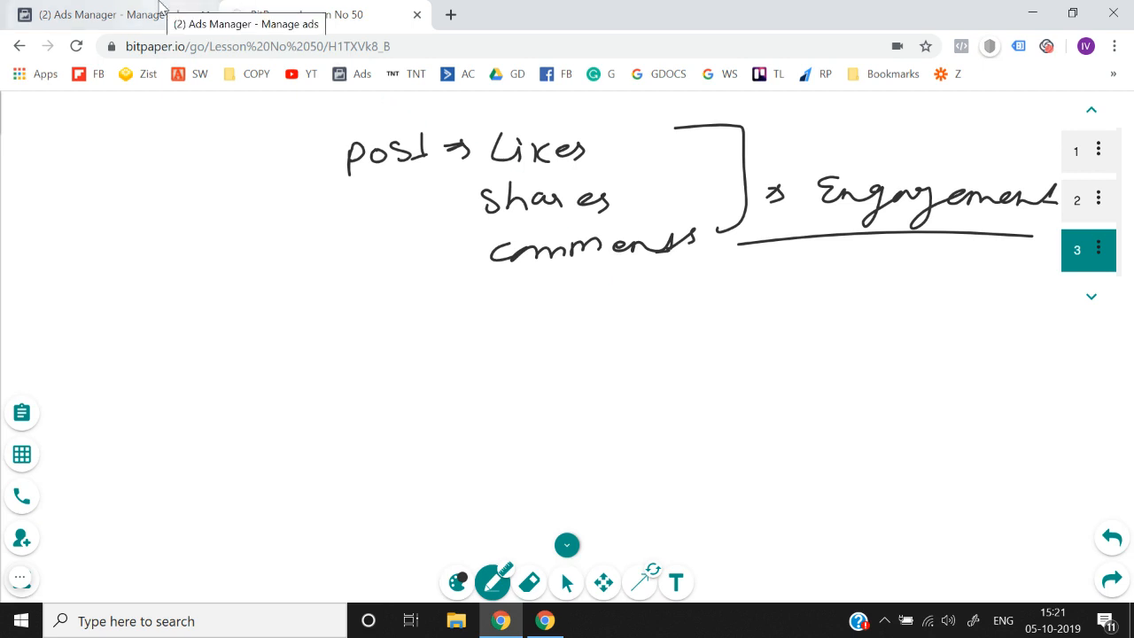
Switch to Ads Manager and create a new campaign with the Engagement objective, dismissing the earlier draft and keeping the Post Engagement type.
{"action": "left_click", "coordinate": [160, 11]}
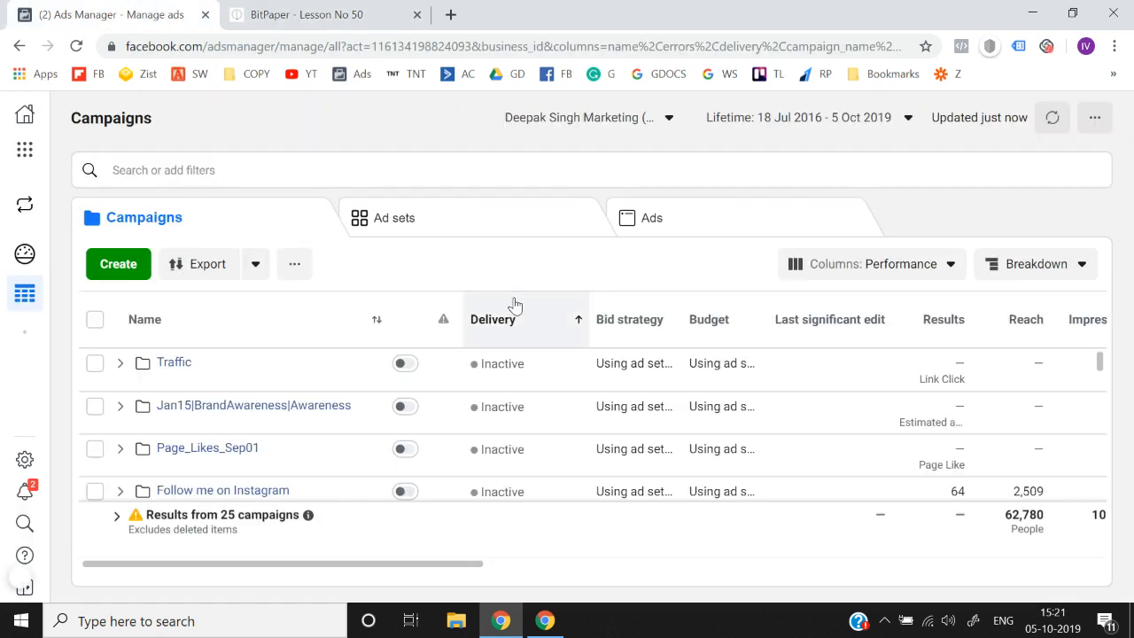
{"action": "left_click", "coordinate": [119, 266]}
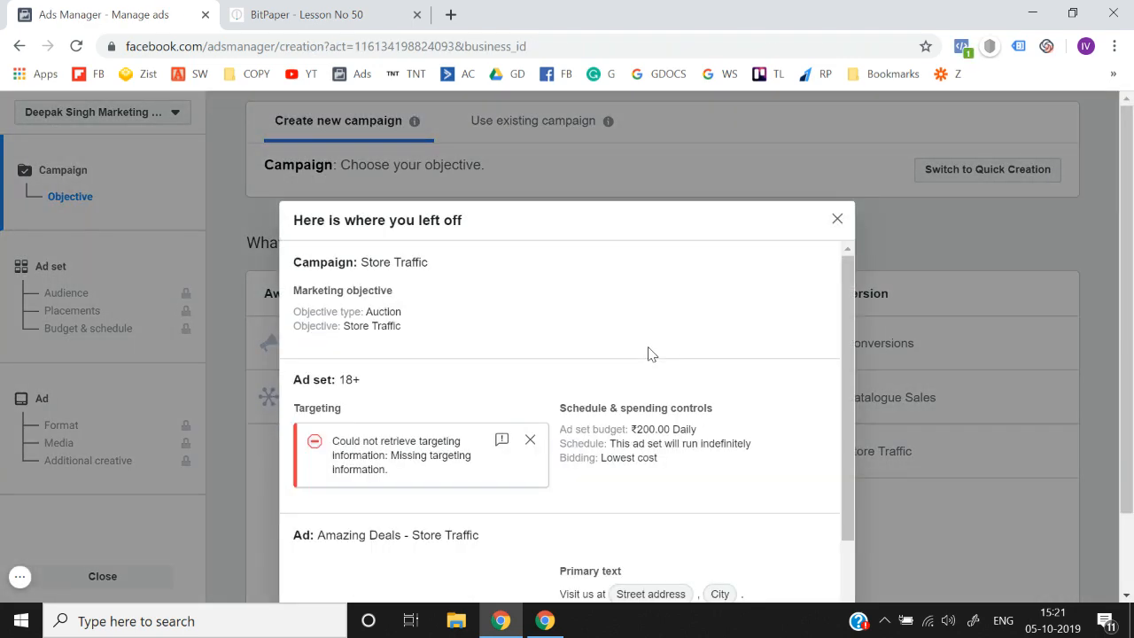
{"action": "left_click", "coordinate": [839, 220]}
{"action": "scroll", "coordinate": [531, 399], "scroll_direction": "down", "scroll_amount": 1}
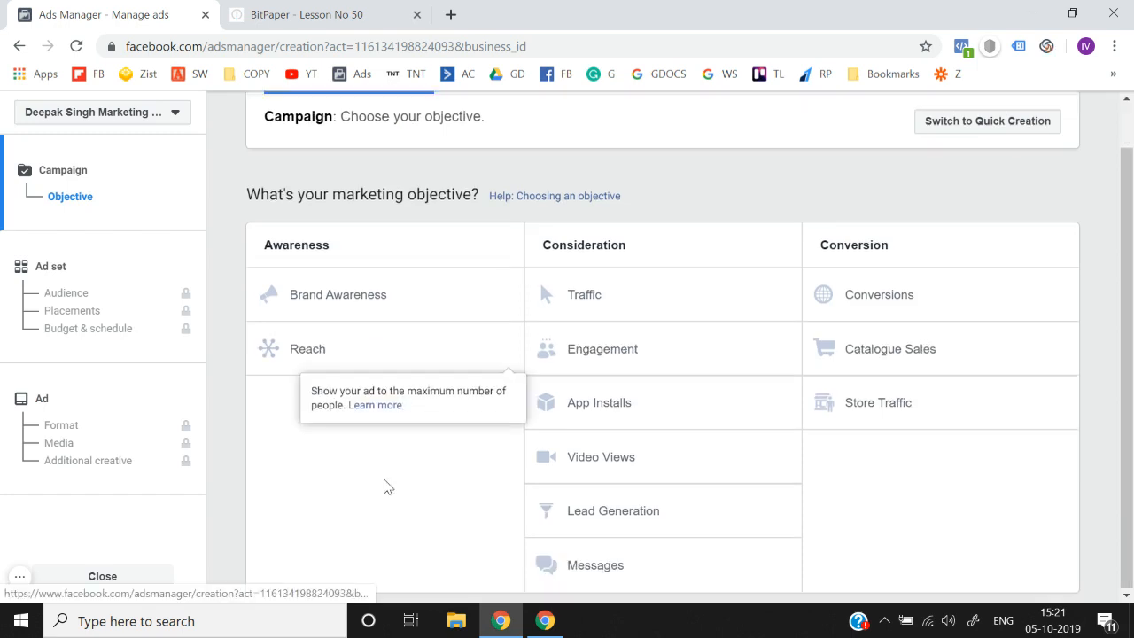
{"action": "left_click", "coordinate": [609, 364]}
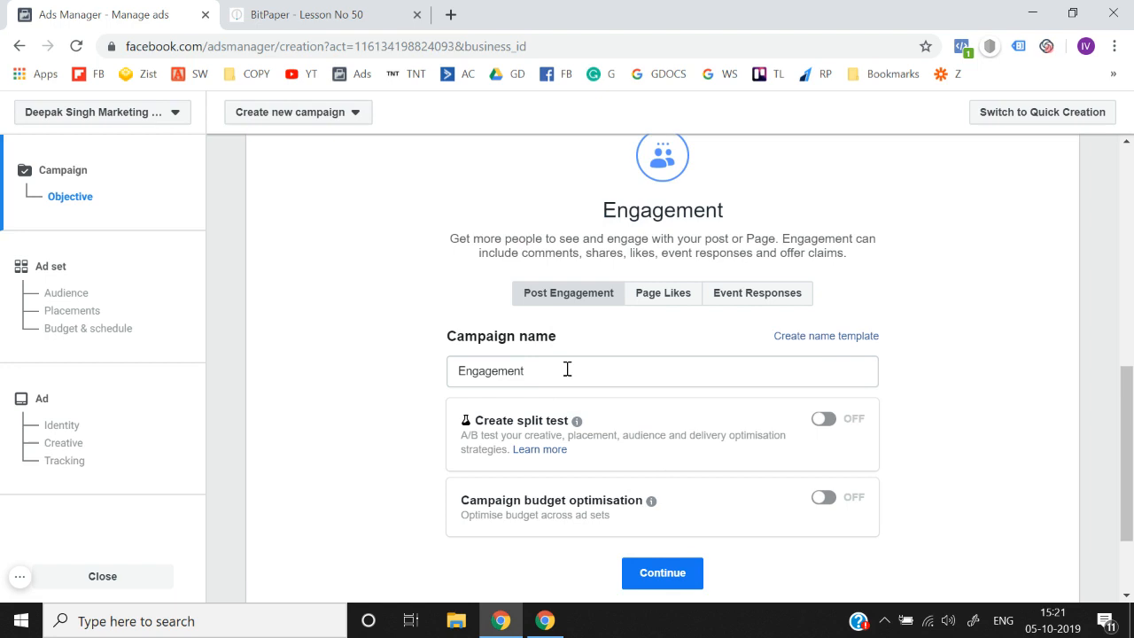
{"action": "left_click", "coordinate": [663, 573]}
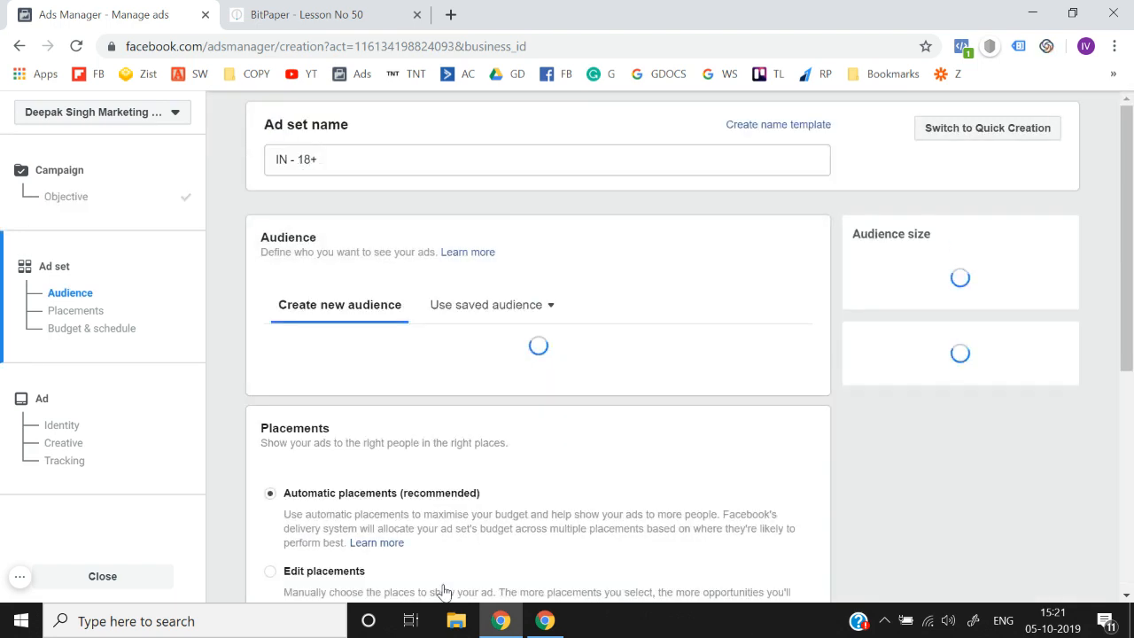
Replace the default ad set name with "Bodybuilding".
{"action": "left_click", "coordinate": [385, 159]}
{"action": "key", "text": "ctrl+a"}
{"action": "key", "text": "BackSpace"}
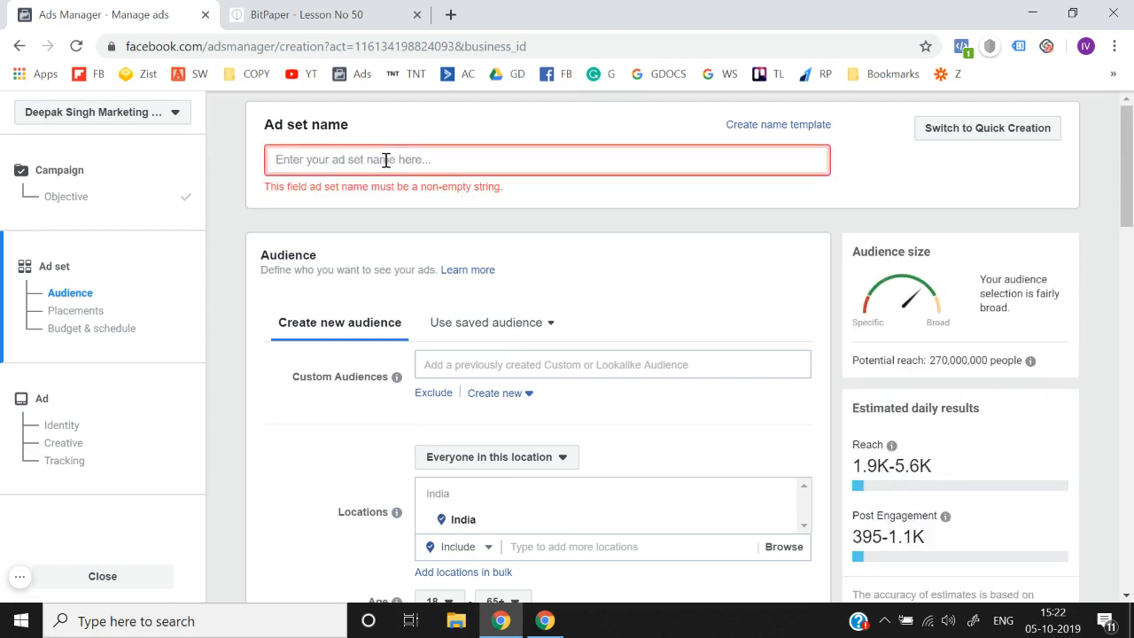
{"action": "type", "text": "Bodybuildingh"}
{"action": "key", "text": "BackSpace"}
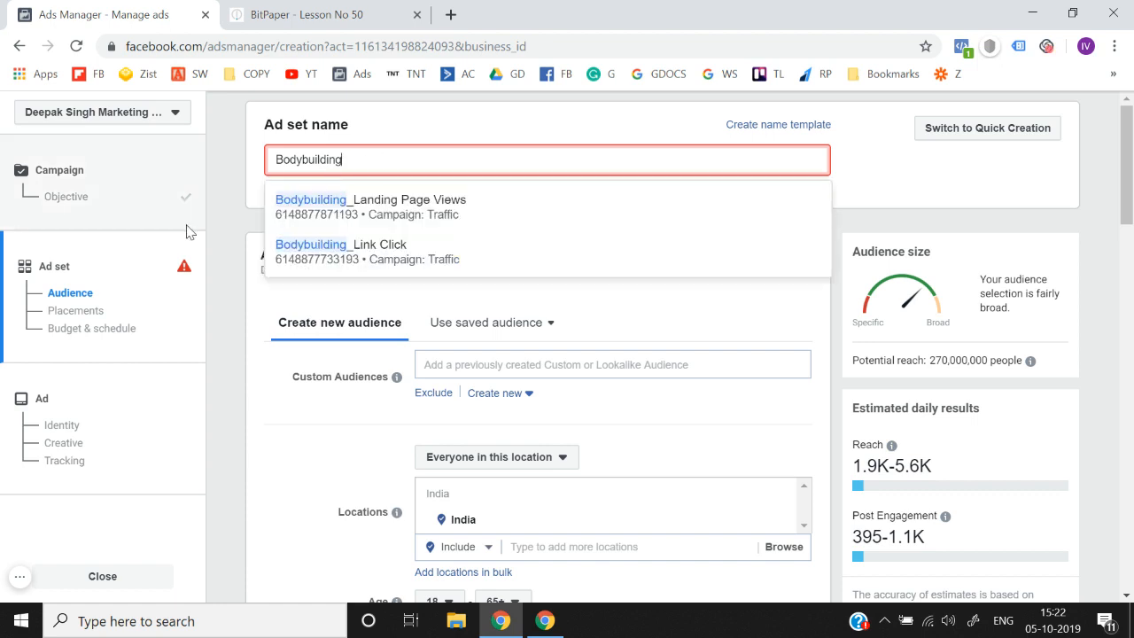
{"action": "left_click", "coordinate": [218, 231]}
Target the ad set at the saved audience Bodybuilding_18-24.
{"action": "scroll", "coordinate": [218, 232], "scroll_direction": "down", "scroll_amount": 1}
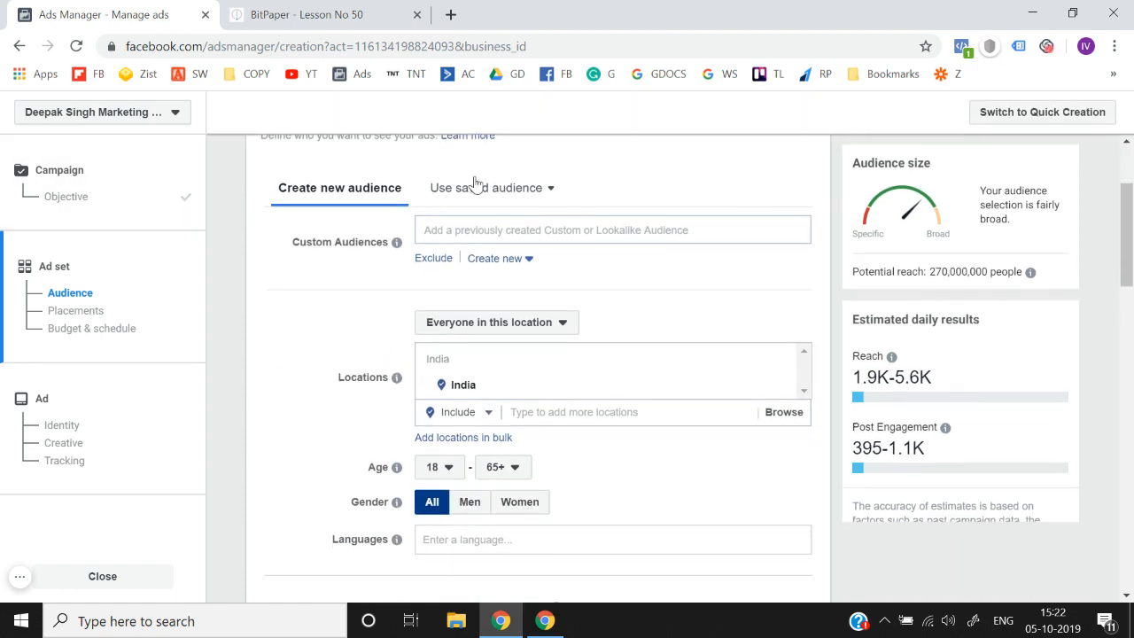
{"action": "left_click", "coordinate": [513, 211]}
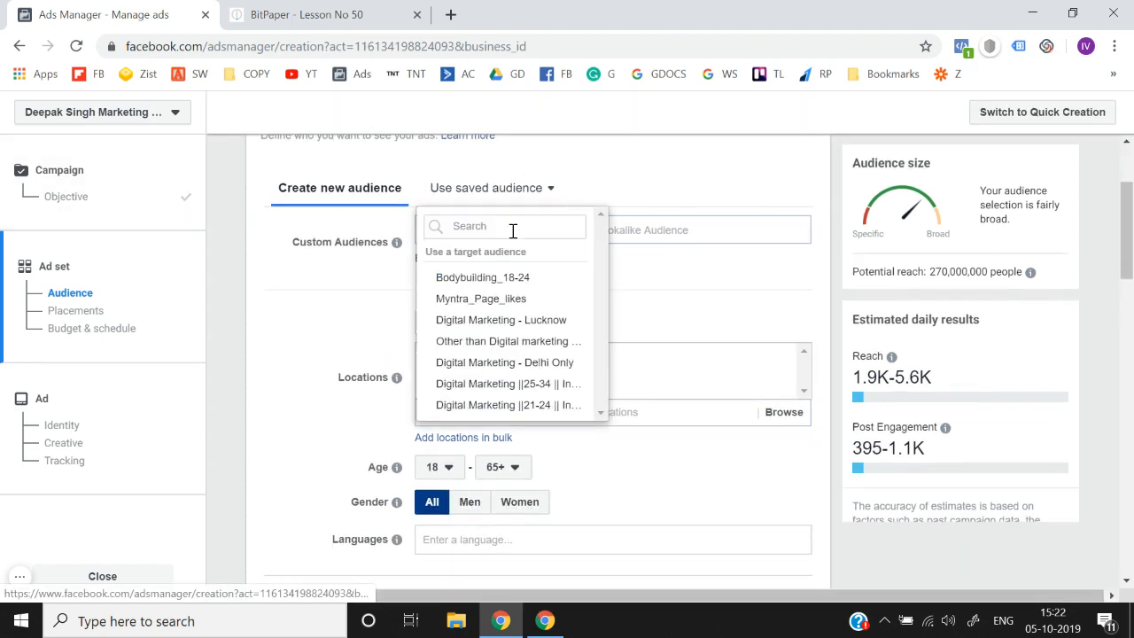
{"action": "left_click", "coordinate": [523, 287]}
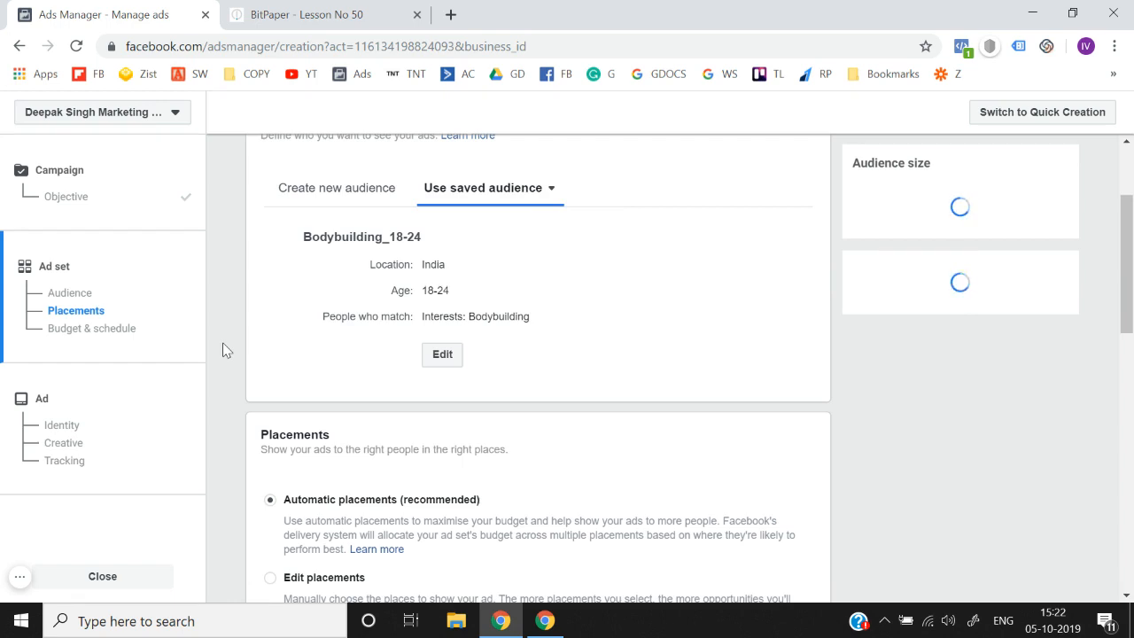
Extend the ad set name to "Bodybuilding_All Placement" to reflect the automatic placements.
{"action": "scroll", "coordinate": [223, 350], "scroll_direction": "down", "scroll_amount": 2}
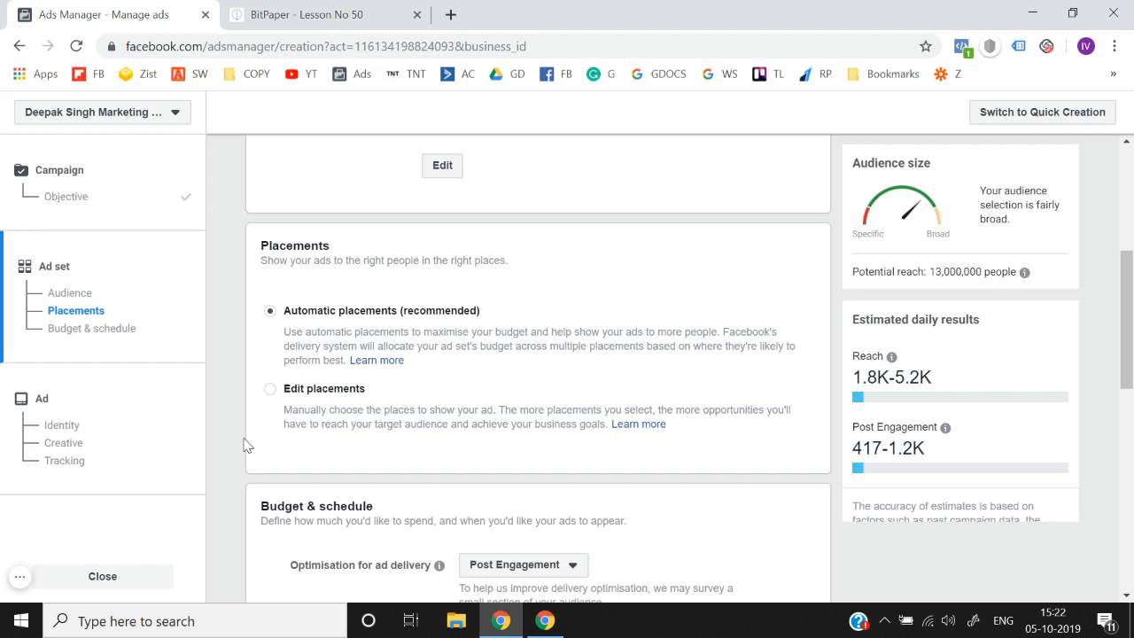
{"action": "scroll", "coordinate": [246, 444], "scroll_direction": "up", "scroll_amount": 3}
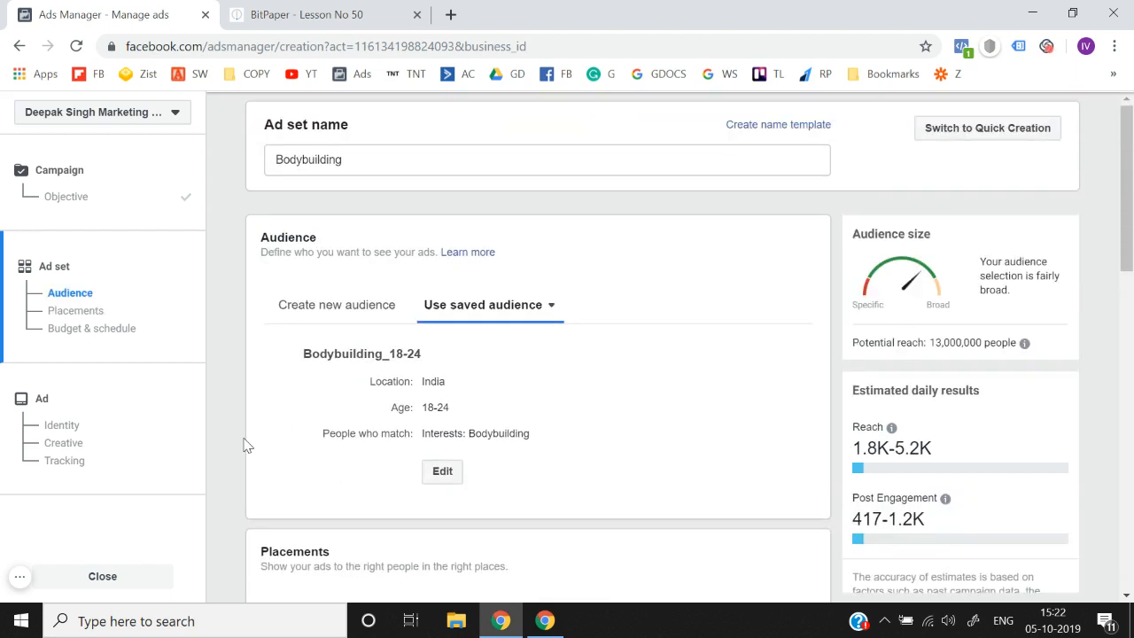
{"action": "left_click", "coordinate": [451, 158]}
{"action": "type", "text": "_A;"}
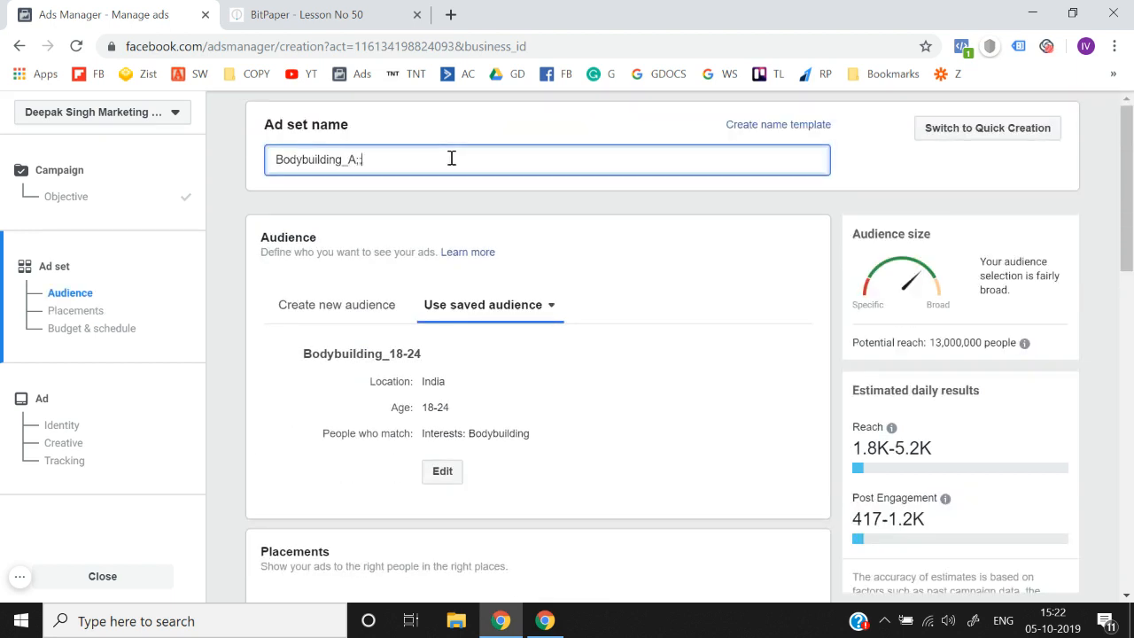
{"action": "type", "text": "ll Pkace"}
{"action": "key", "text": "BackSpace"}
{"action": "key", "text": "BackSpace"}
{"action": "key", "text": "BackSpace"}
{"action": "key", "text": "BackSpace"}
{"action": "type", "text": "lacement"}
{"action": "left_click", "coordinate": [232, 230]}
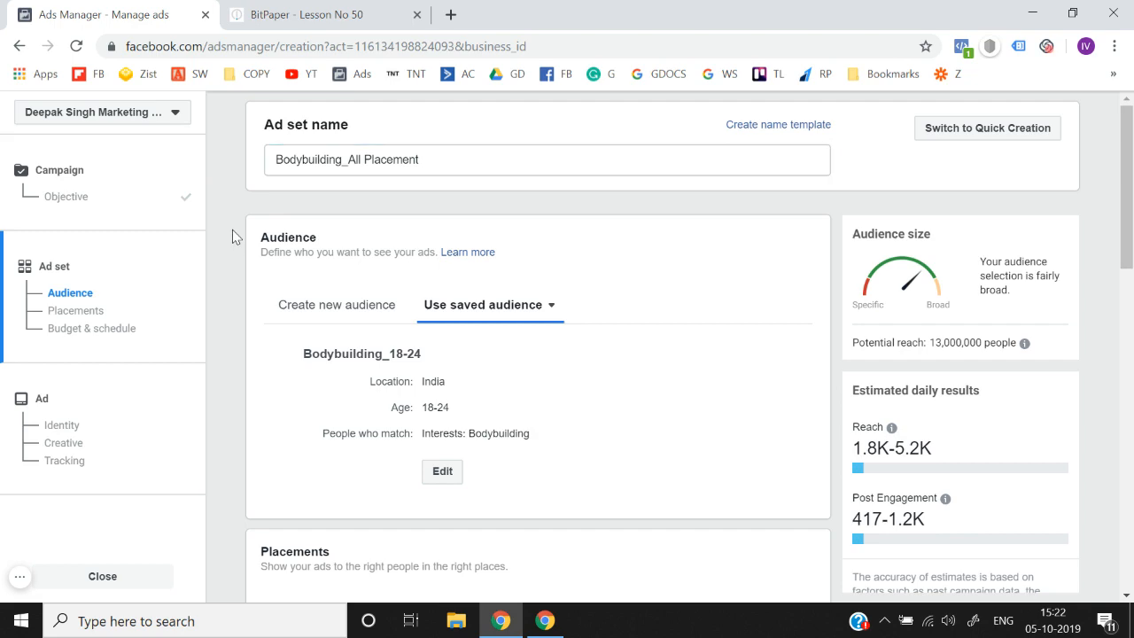
Review the placements and the ad delivery optimisation choices: Impressions, Post Engagement and Daily unique reach.
{"action": "scroll", "coordinate": [232, 230], "scroll_direction": "down", "scroll_amount": 1}
{"action": "scroll", "coordinate": [232, 232], "scroll_direction": "down", "scroll_amount": 5}
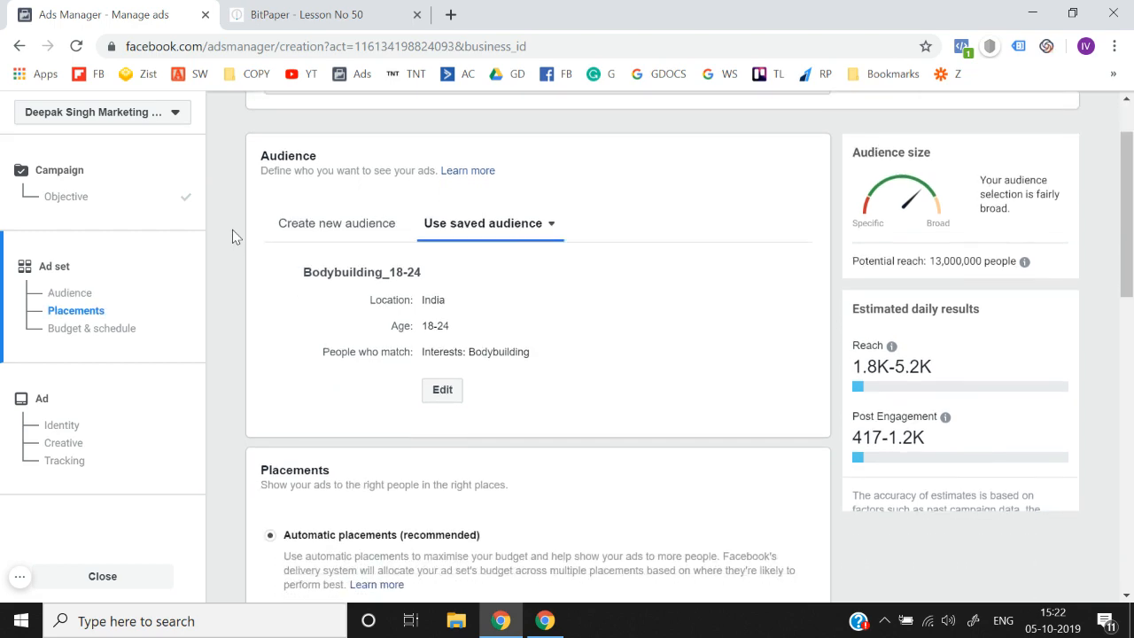
{"action": "scroll", "coordinate": [232, 235], "scroll_direction": "down", "scroll_amount": 2}
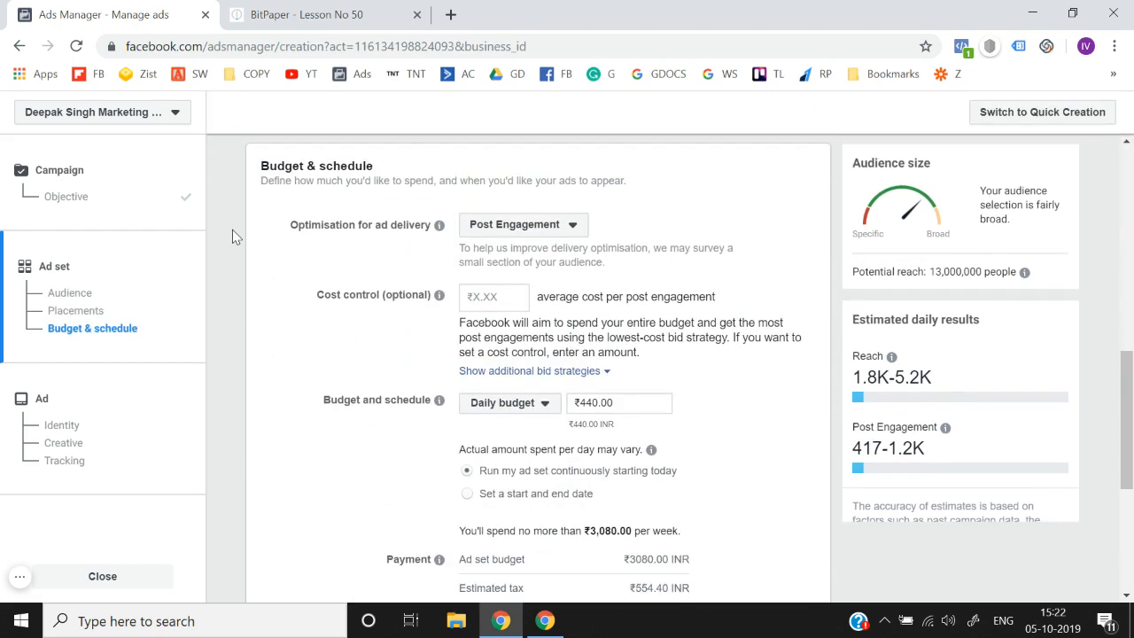
{"action": "scroll", "coordinate": [236, 290], "scroll_direction": "up", "scroll_amount": 3}
{"action": "scroll", "coordinate": [235, 290], "scroll_direction": "down", "scroll_amount": 1}
{"action": "scroll", "coordinate": [234, 290], "scroll_direction": "down", "scroll_amount": 1}
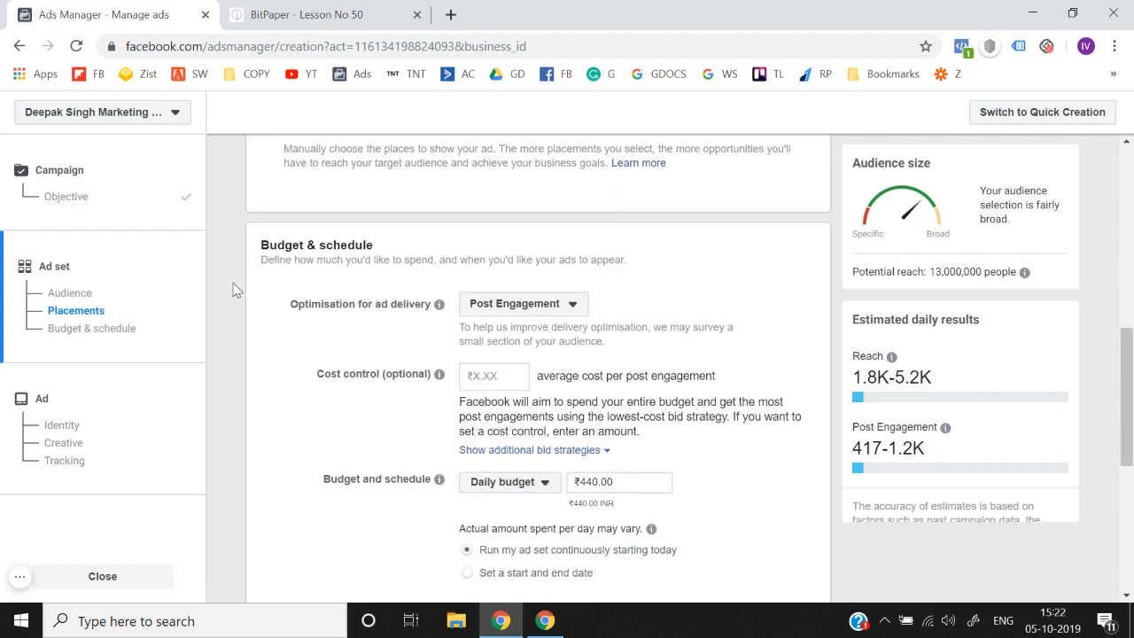
{"action": "scroll", "coordinate": [424, 307], "scroll_direction": "down", "scroll_amount": 1}
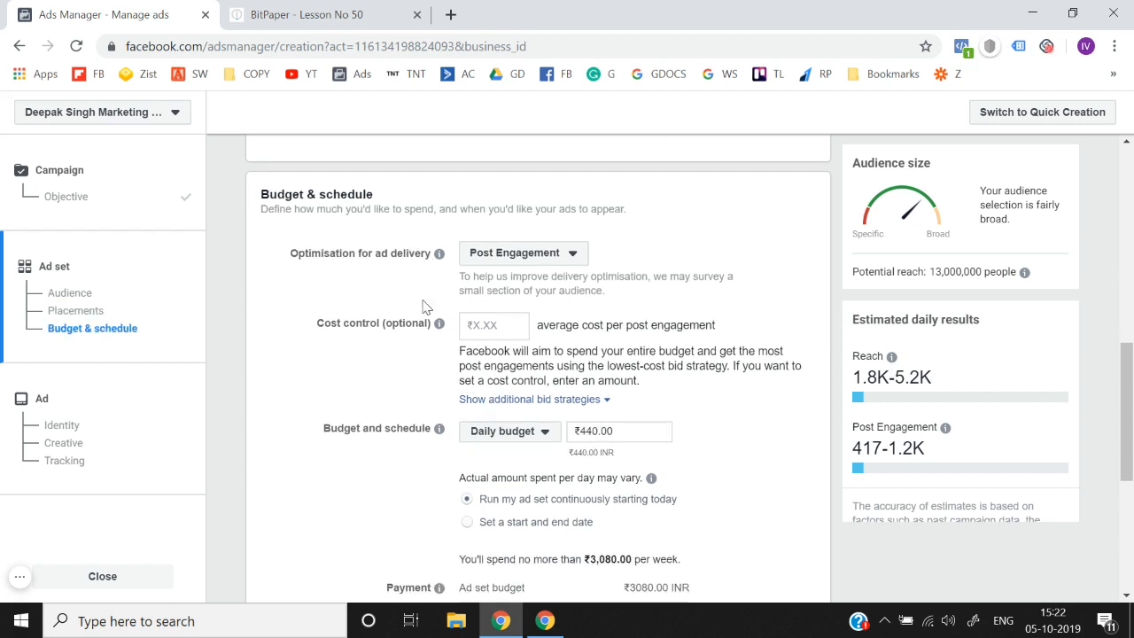
{"action": "left_click", "coordinate": [523, 257]}
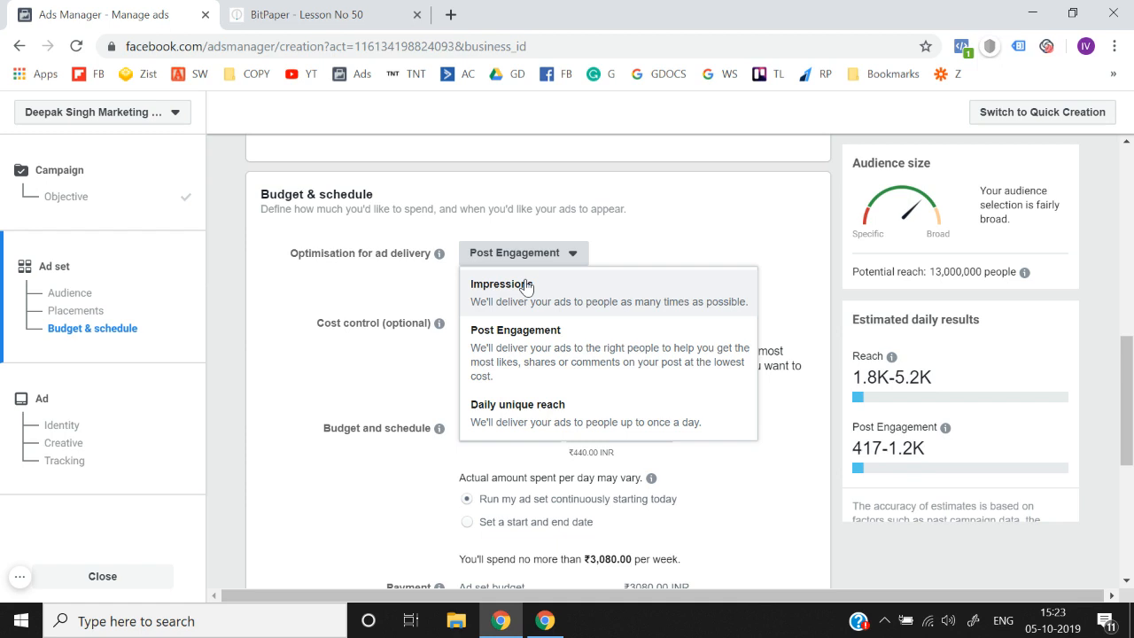
{"action": "left_click", "coordinate": [364, 306]}
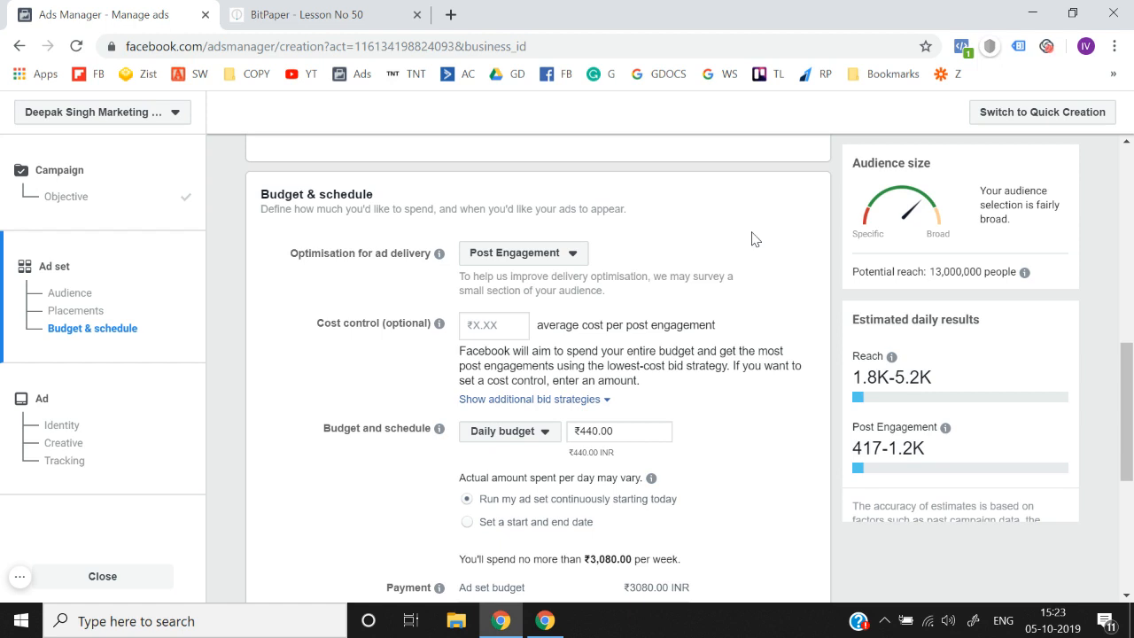
{"action": "left_click", "coordinate": [530, 259]}
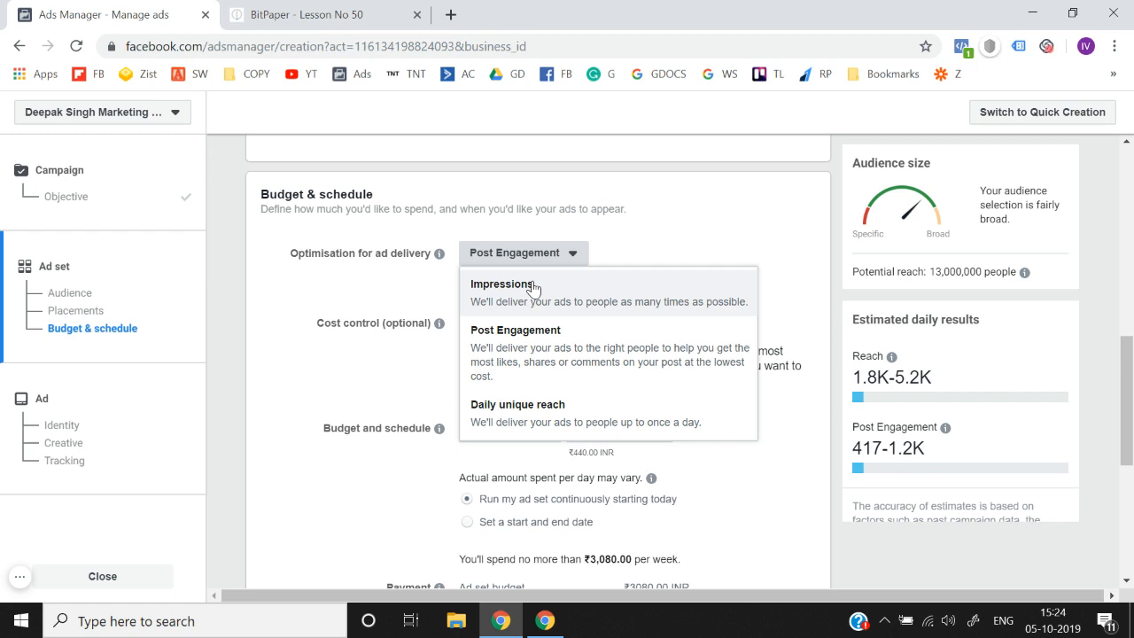
{"action": "left_click", "coordinate": [542, 345]}
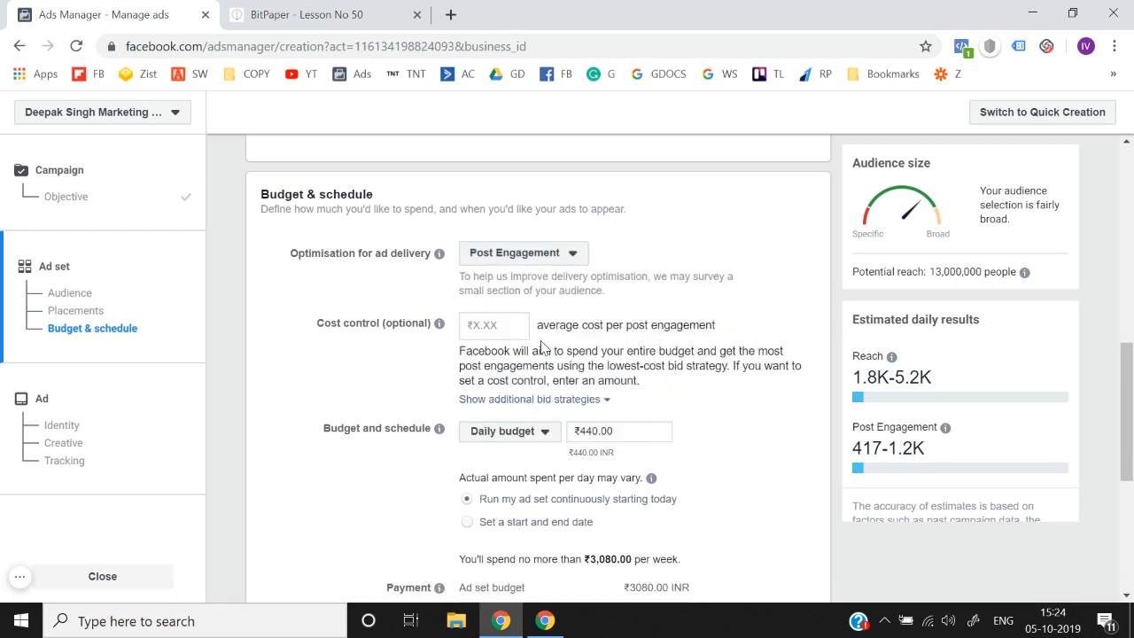
{"action": "left_click", "coordinate": [529, 262]}
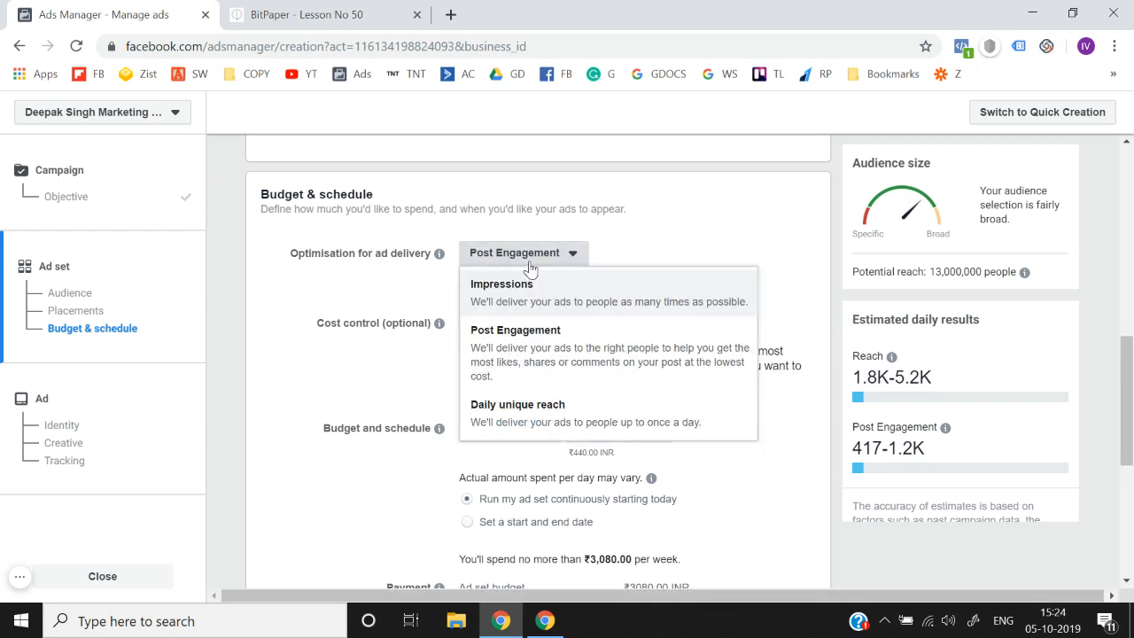
{"action": "left_click", "coordinate": [316, 470]}
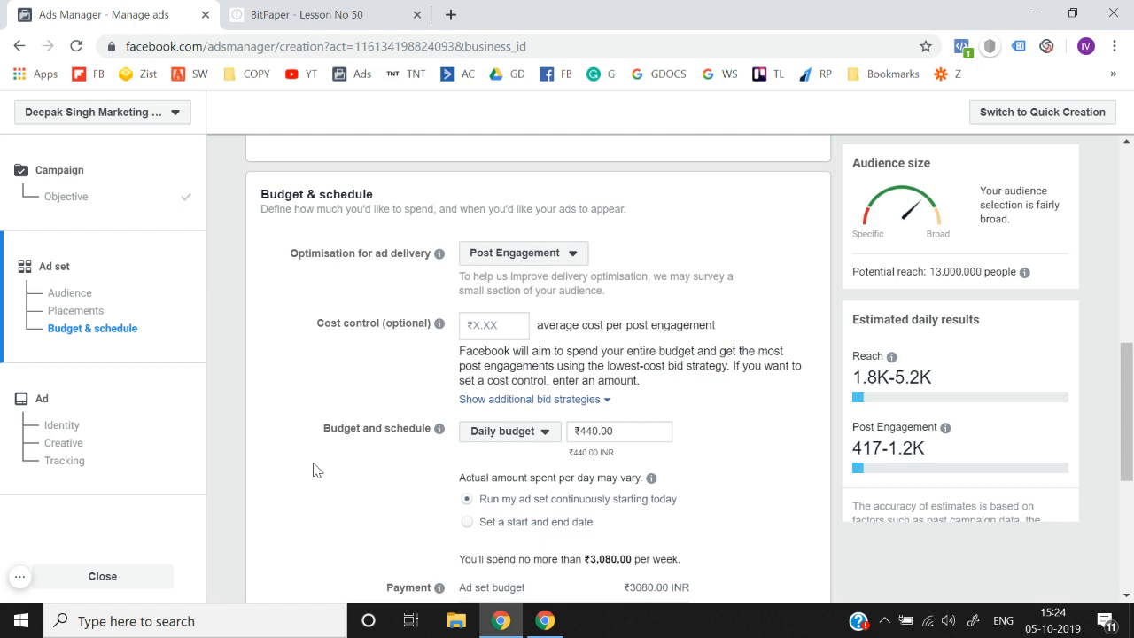
Set the ad set's daily budget to ₹100.
{"action": "scroll", "coordinate": [317, 470], "scroll_direction": "down", "scroll_amount": 1}
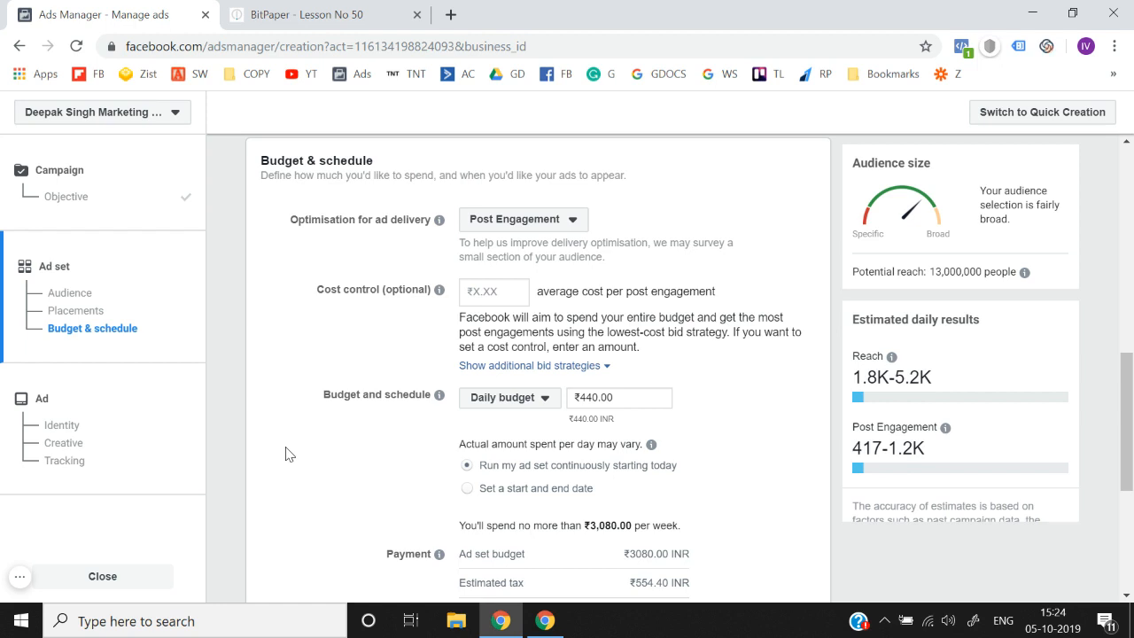
{"action": "scroll", "coordinate": [285, 453], "scroll_direction": "down", "scroll_amount": 2}
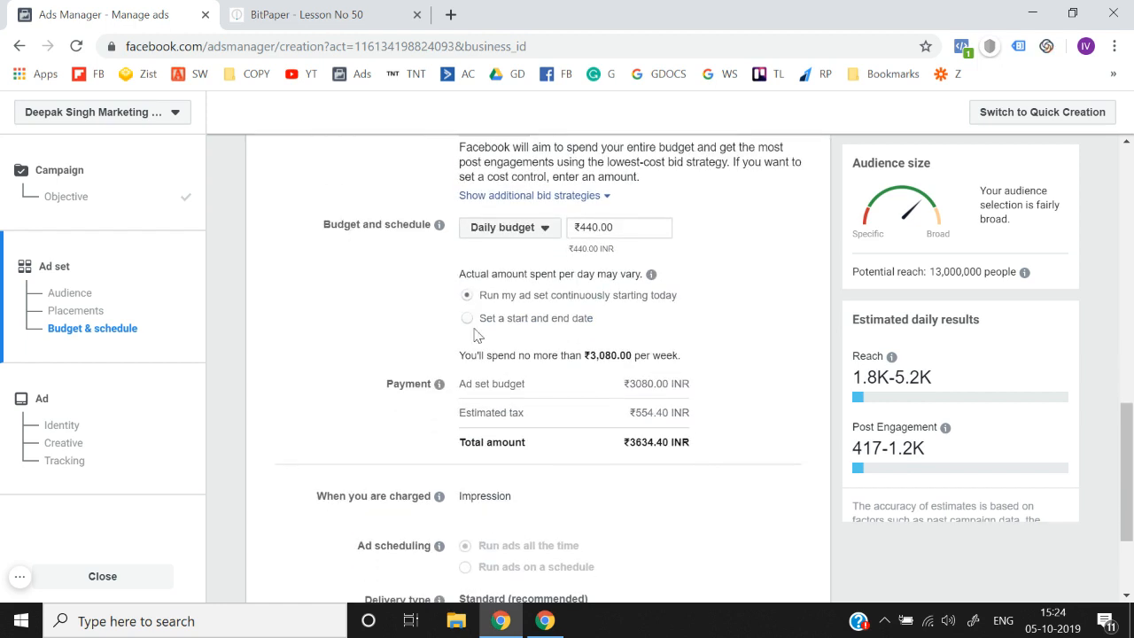
{"action": "triple_click", "coordinate": [628, 227]}
{"action": "type", "text": "100"}
{"action": "left_click", "coordinate": [369, 266]}
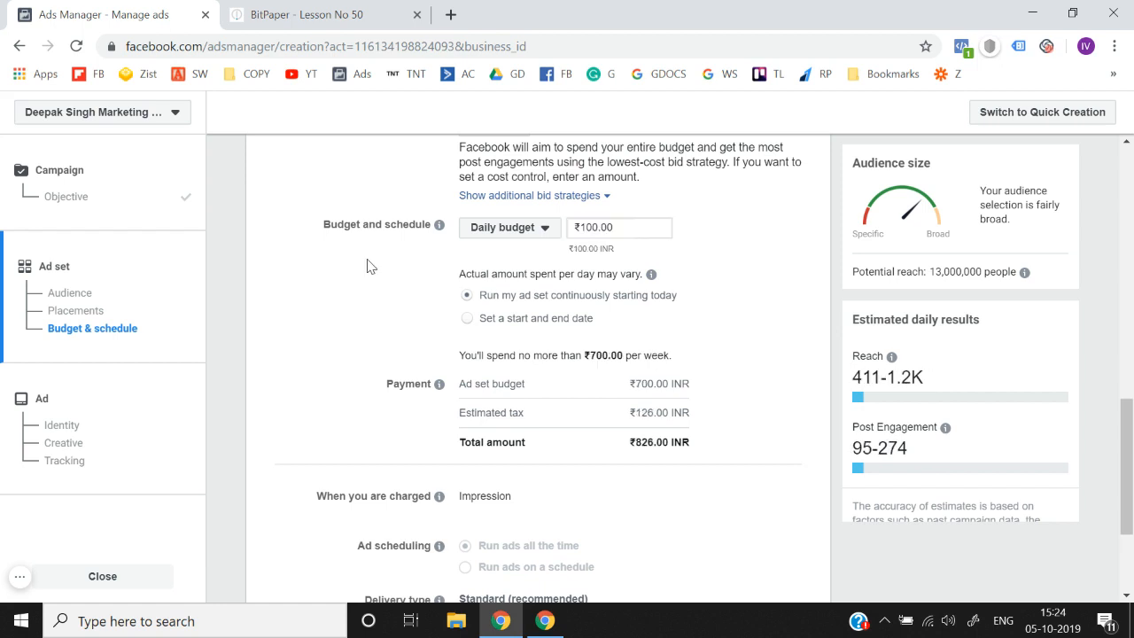
Try scheduling the ad set with a start and end date, and return it to running continuously starting today.
{"action": "scroll", "coordinate": [369, 266], "scroll_direction": "down", "scroll_amount": 1}
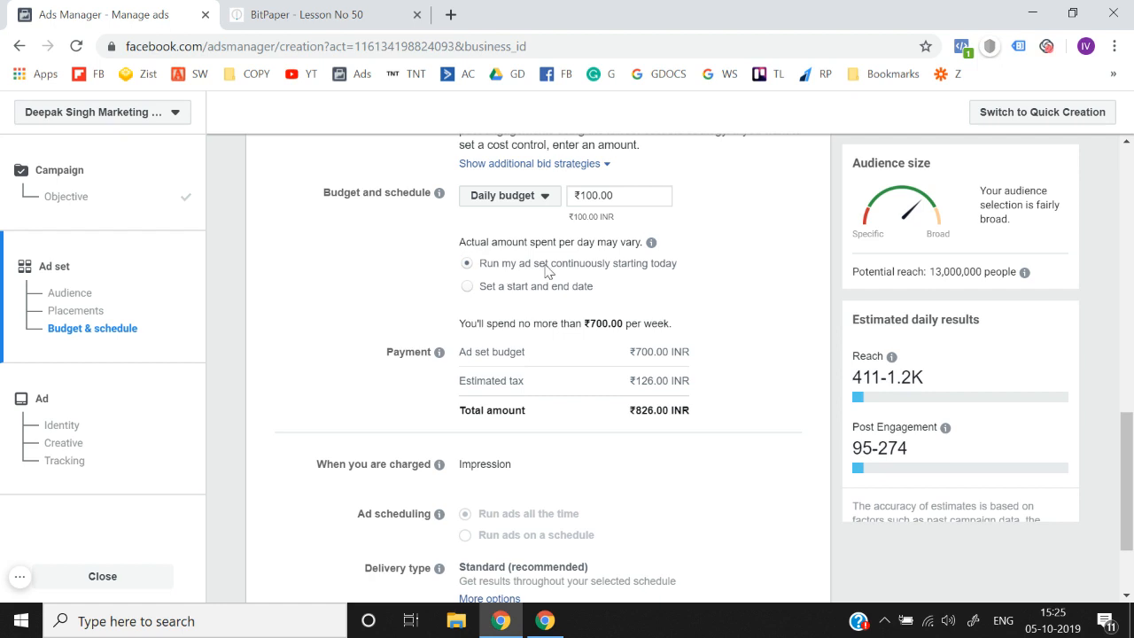
{"action": "left_click", "coordinate": [467, 287]}
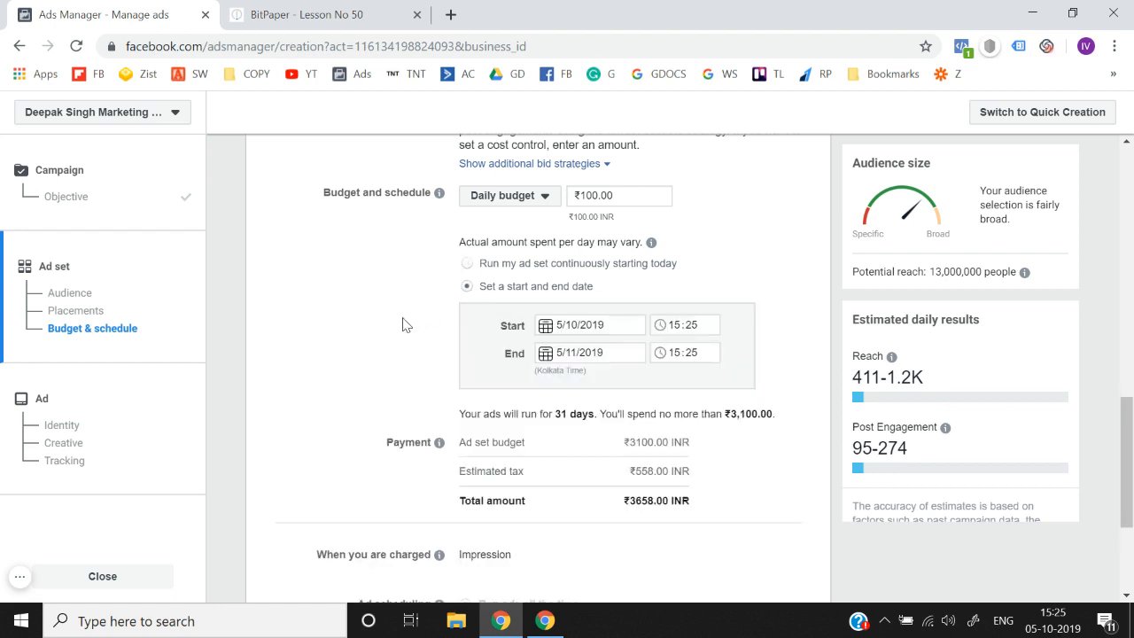
{"action": "left_click", "coordinate": [576, 354]}
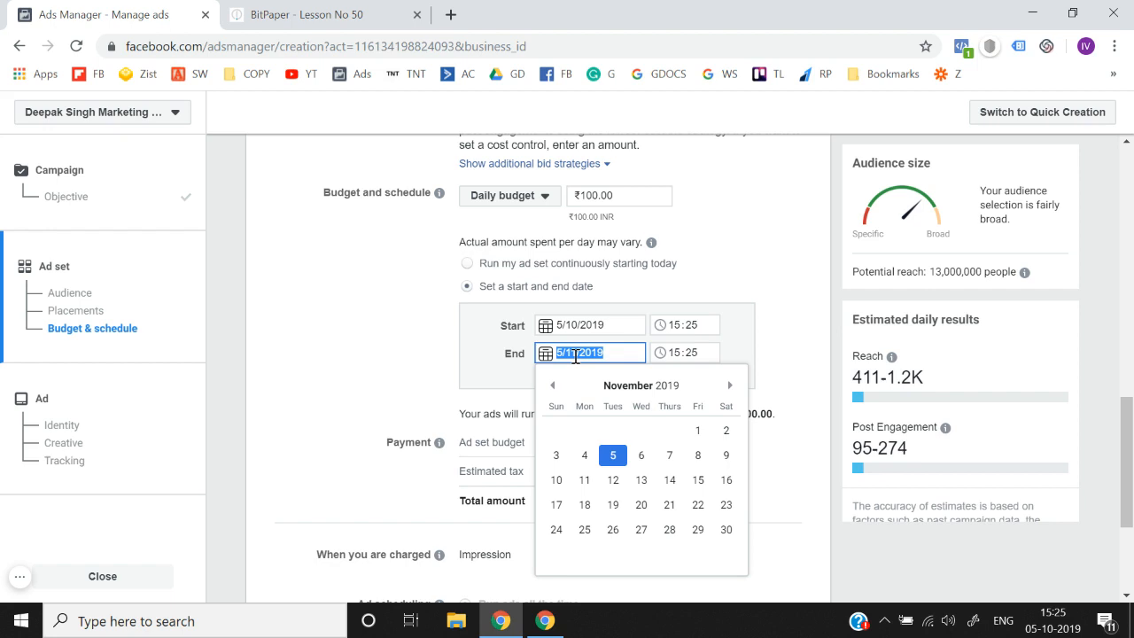
{"action": "left_click", "coordinate": [356, 308]}
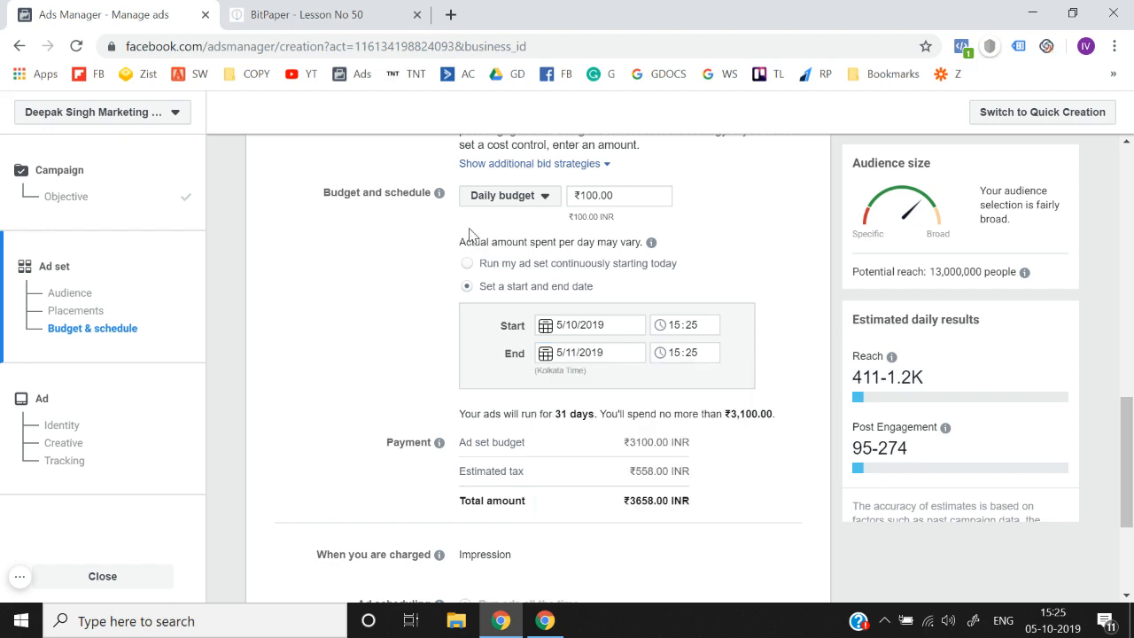
{"action": "left_click", "coordinate": [467, 265]}
Review the ad set's payment, charging and ad scheduling settings, and expand the delivery type choices.
{"action": "scroll", "coordinate": [359, 403], "scroll_direction": "down", "scroll_amount": 1}
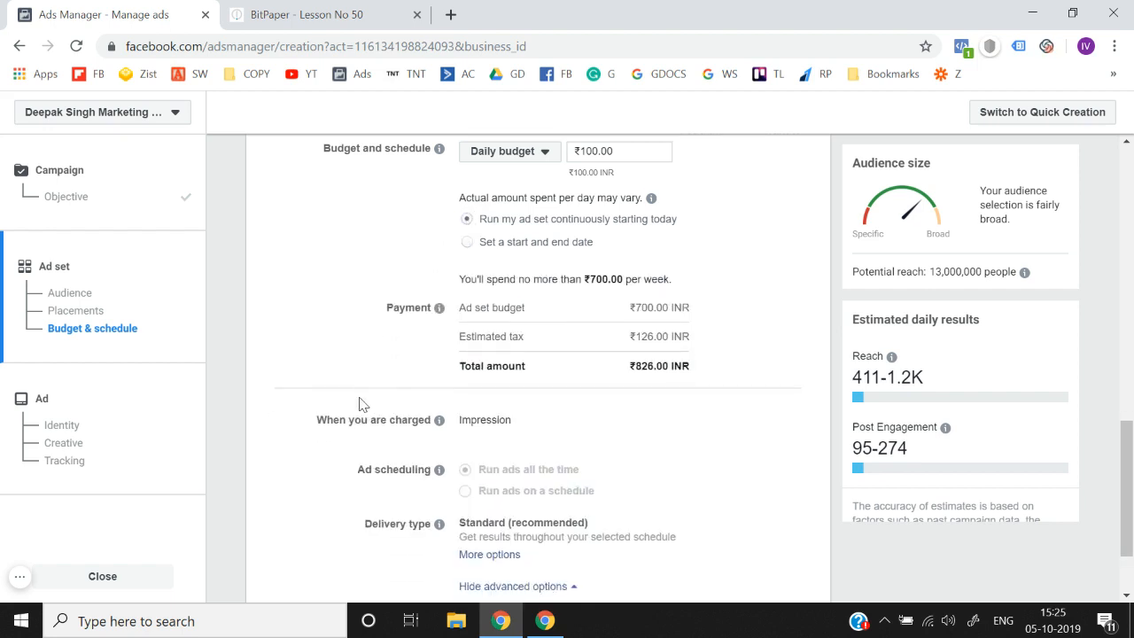
{"action": "scroll", "coordinate": [622, 342], "scroll_direction": "down", "scroll_amount": 1}
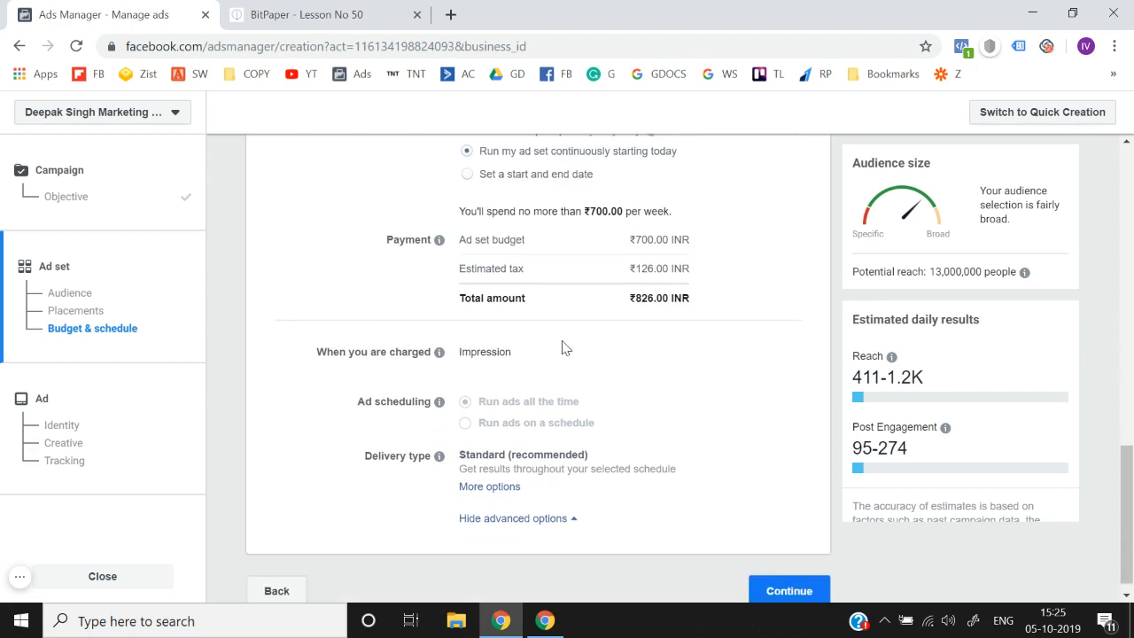
{"action": "mouse_move", "coordinate": [442, 355]}
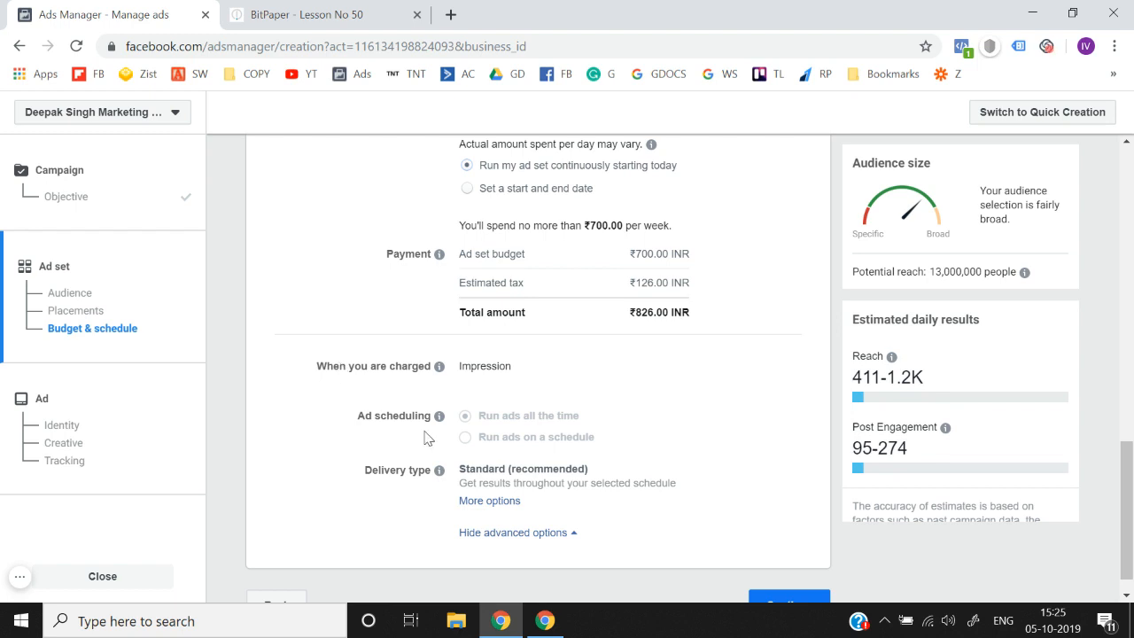
{"action": "scroll", "coordinate": [427, 436], "scroll_direction": "down", "scroll_amount": 1}
{"action": "scroll", "coordinate": [426, 437], "scroll_direction": "up", "scroll_amount": 3}
{"action": "scroll", "coordinate": [426, 437], "scroll_direction": "up", "scroll_amount": 1}
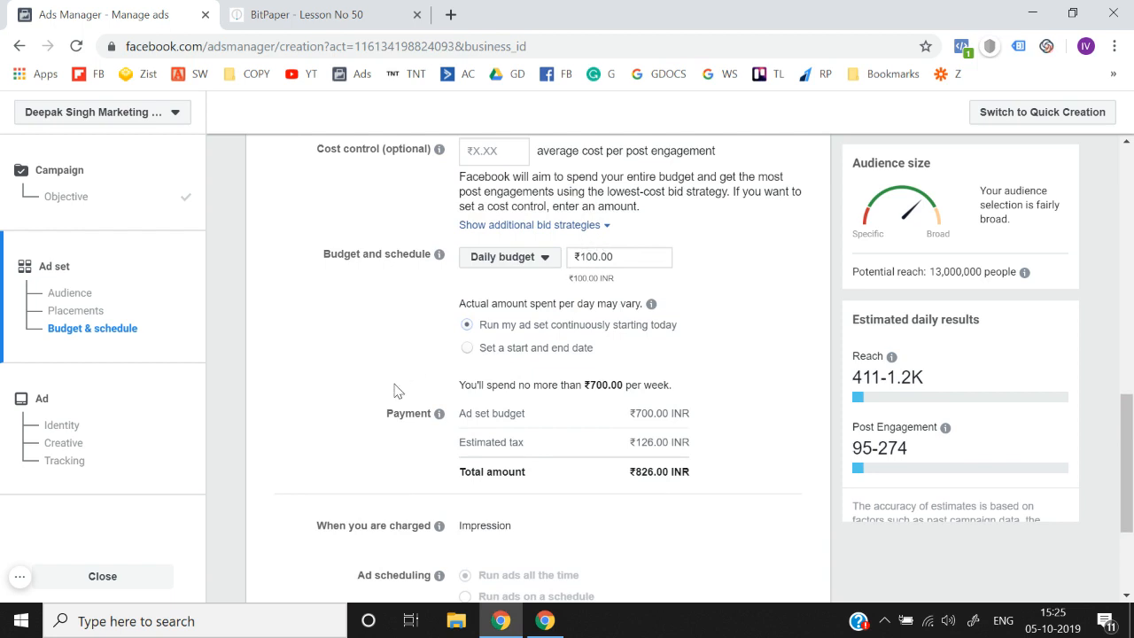
{"action": "scroll", "coordinate": [396, 391], "scroll_direction": "down", "scroll_amount": 2}
{"action": "left_click", "coordinate": [487, 473]}
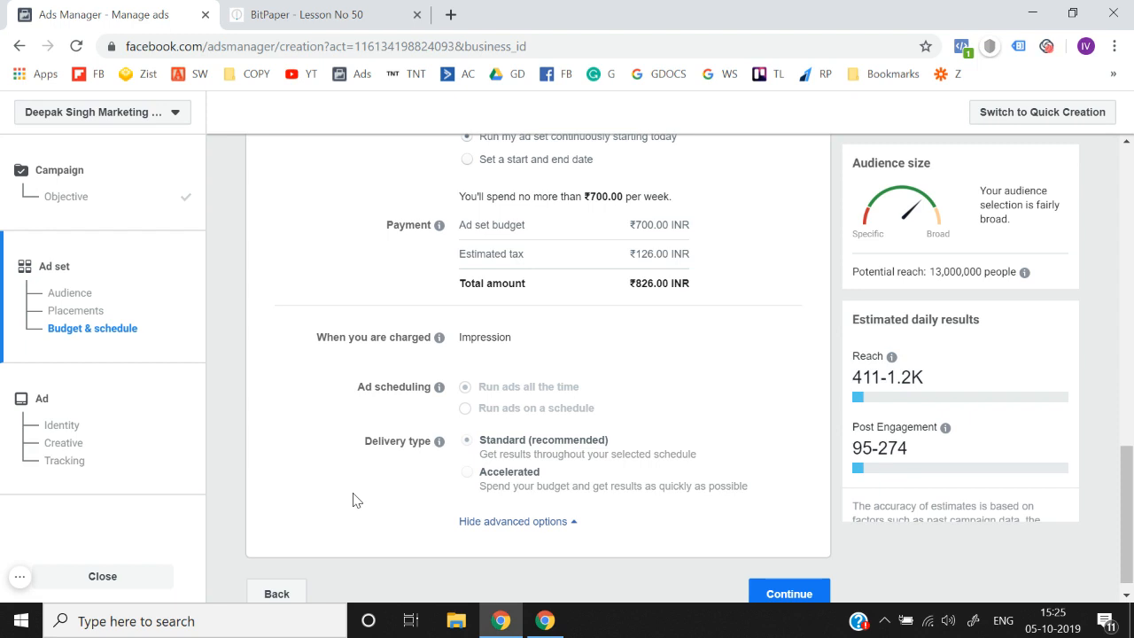
{"action": "scroll", "coordinate": [352, 501], "scroll_direction": "down", "scroll_amount": 1}
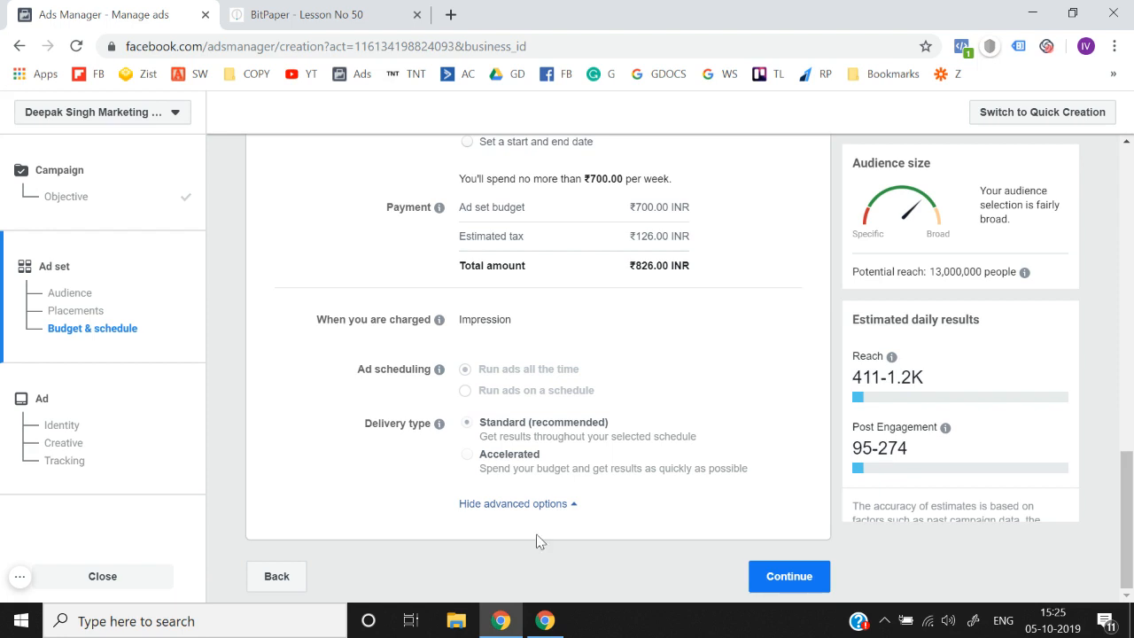
Continue to the ad level and name the ad "Ad 1".
{"action": "left_click", "coordinate": [783, 581]}
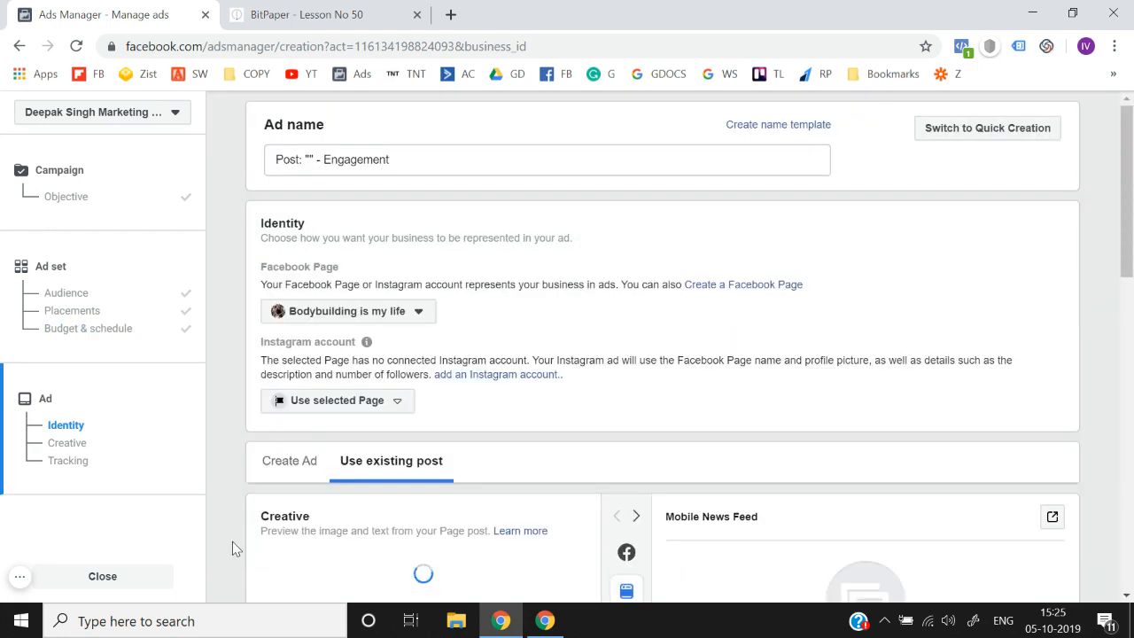
{"action": "left_click", "coordinate": [440, 159]}
{"action": "key", "text": "ctrl+a"}
{"action": "key", "text": "BackSpace"}
{"action": "type", "text": "Ad 1"}
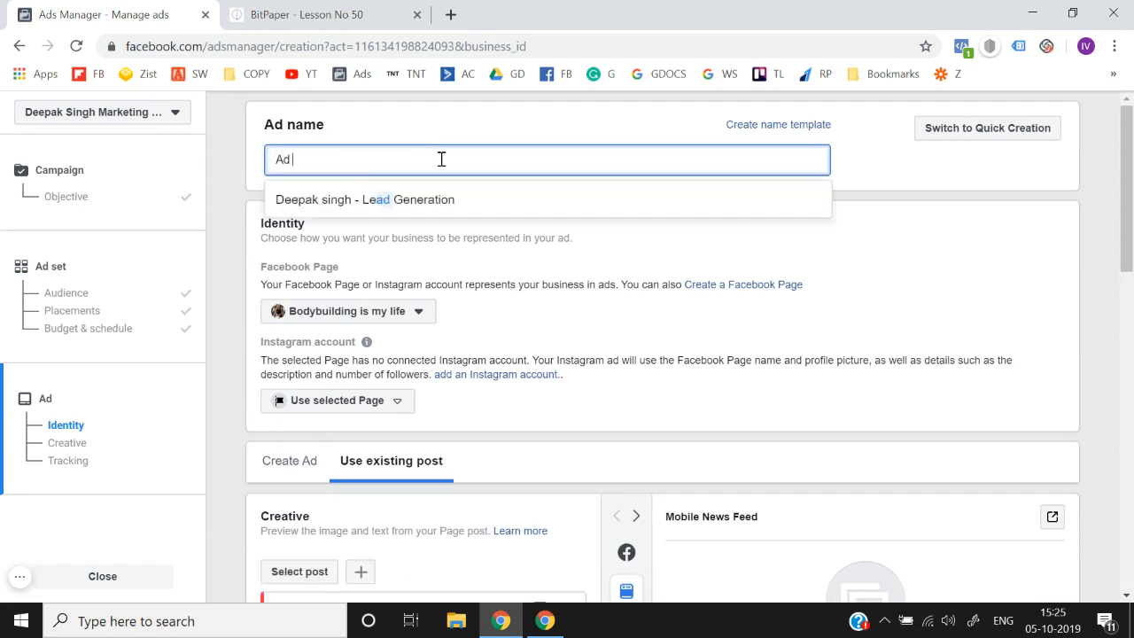
{"action": "left_click", "coordinate": [215, 285]}
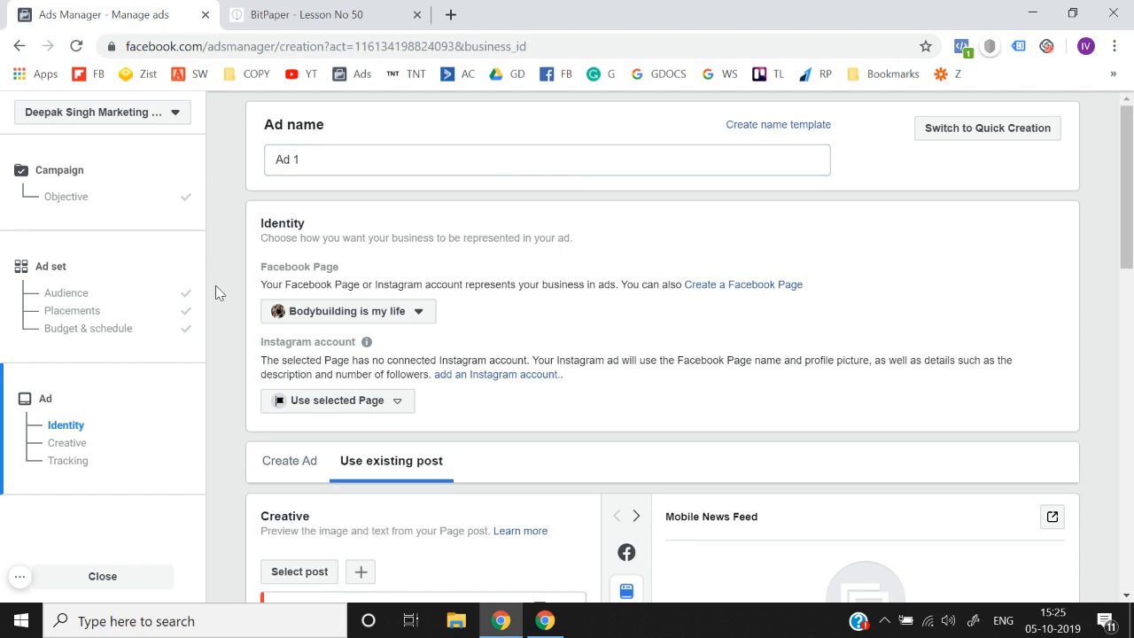
Create a new ad instead of using an existing post, and add the 1000 × 666 gym bodybuilder picture from the account images.
{"action": "scroll", "coordinate": [215, 285], "scroll_direction": "down", "scroll_amount": 1}
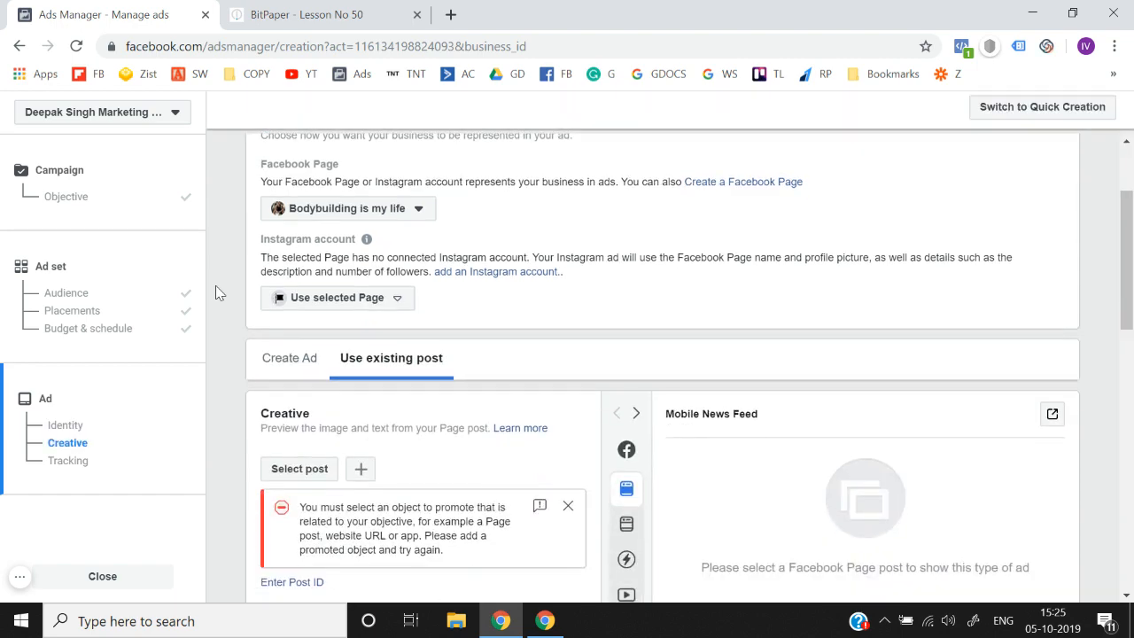
{"action": "left_click", "coordinate": [293, 360]}
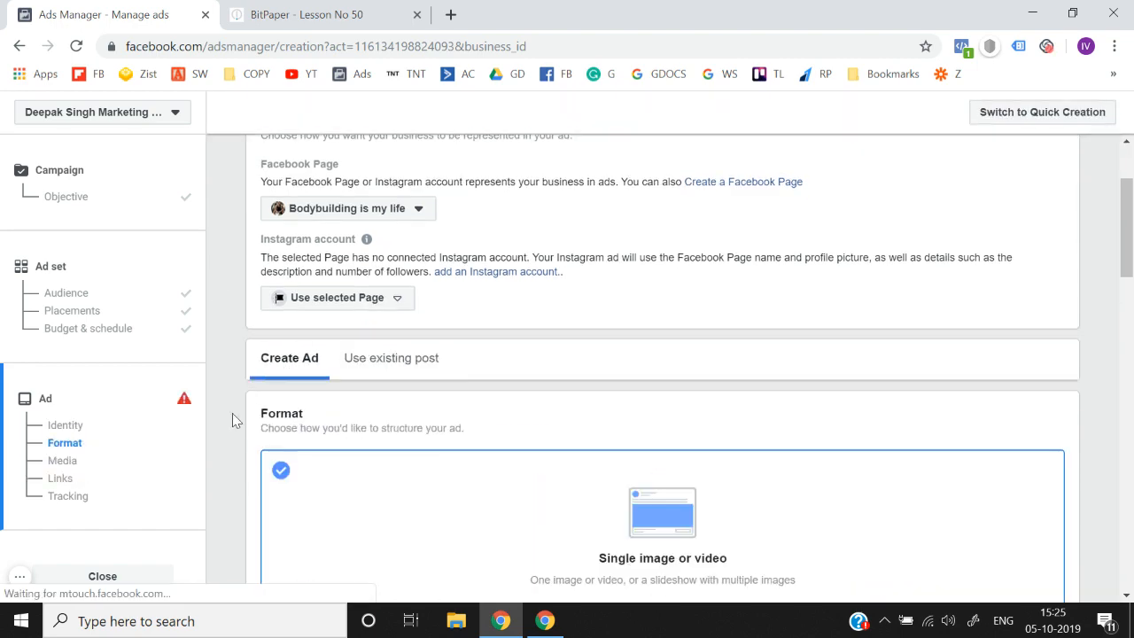
{"action": "scroll", "coordinate": [233, 416], "scroll_direction": "down", "scroll_amount": 2}
{"action": "scroll", "coordinate": [232, 413], "scroll_direction": "down", "scroll_amount": 5}
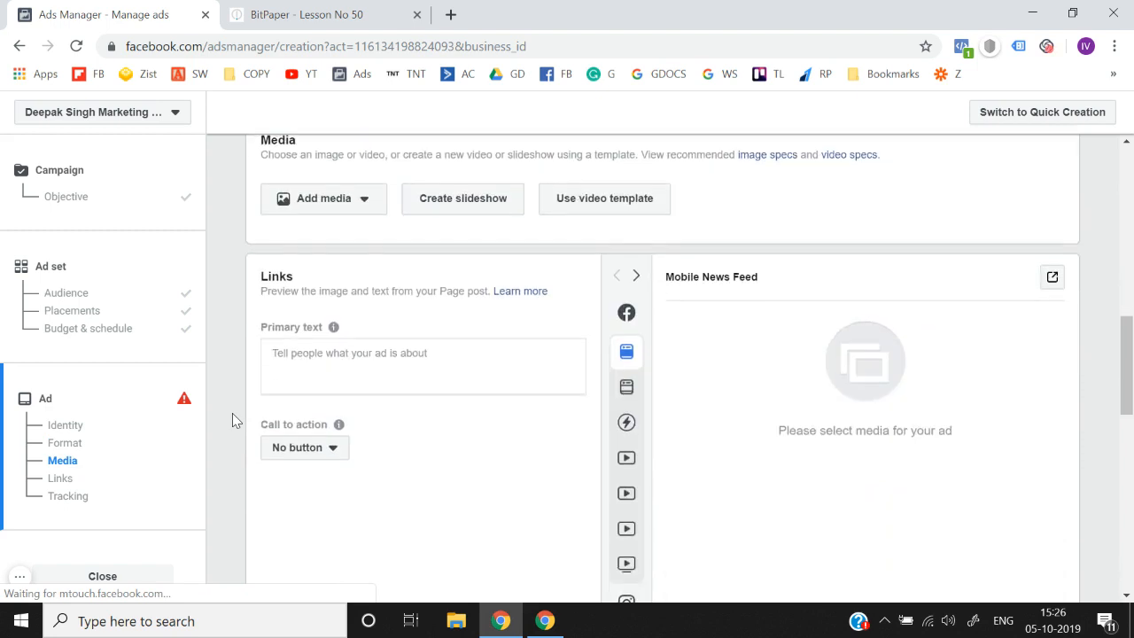
{"action": "left_click", "coordinate": [362, 195]}
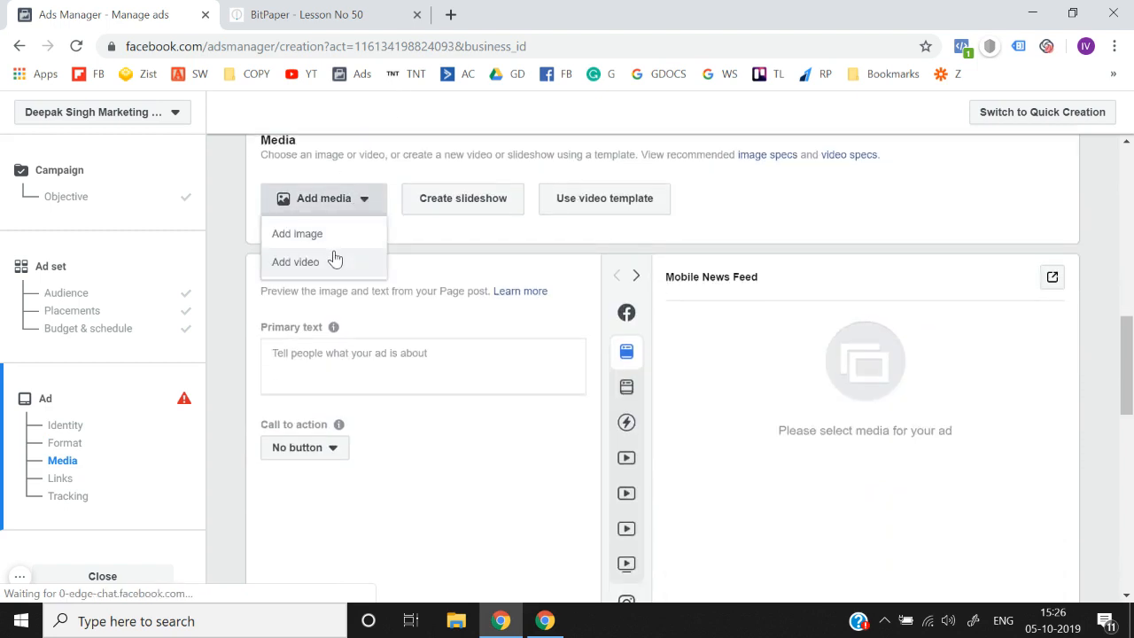
{"action": "left_click", "coordinate": [302, 234]}
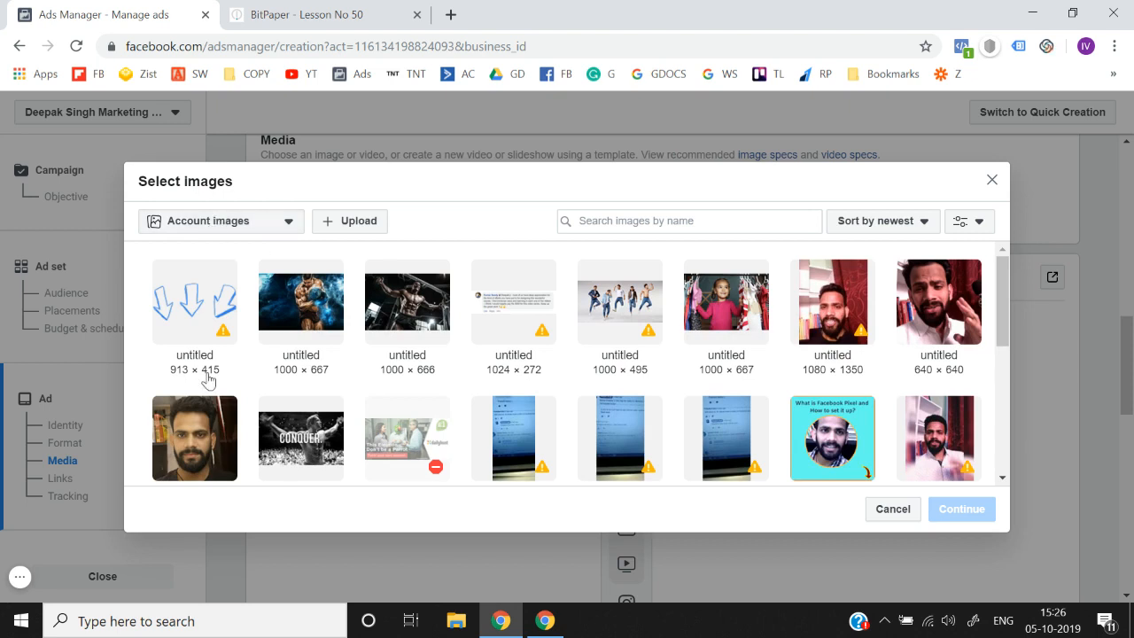
{"action": "left_click", "coordinate": [422, 319]}
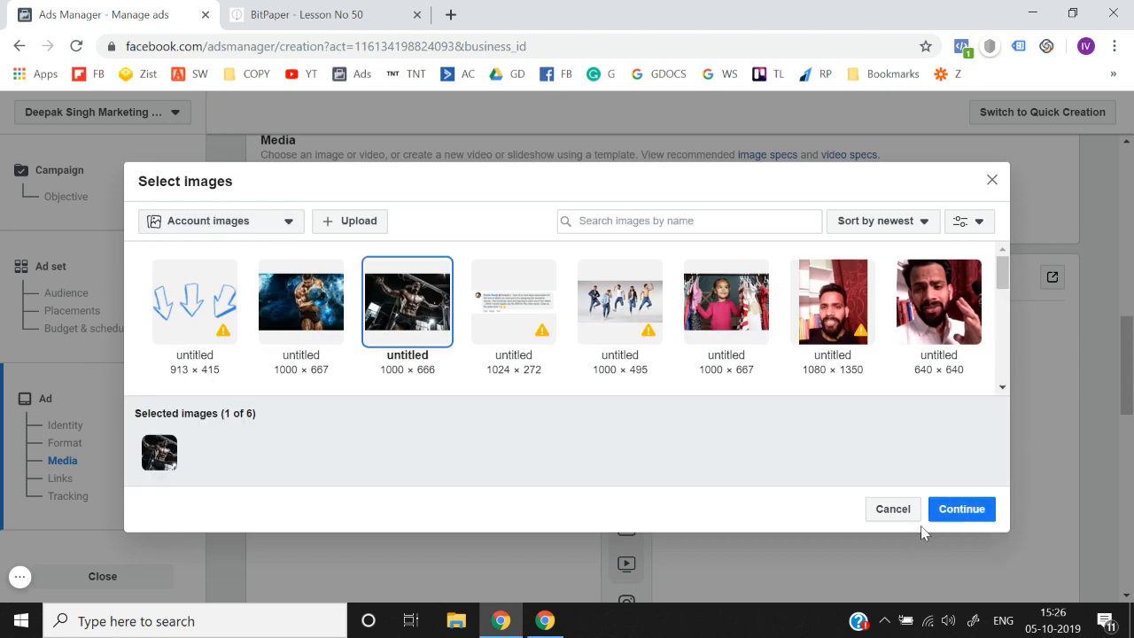
{"action": "left_click", "coordinate": [954, 512]}
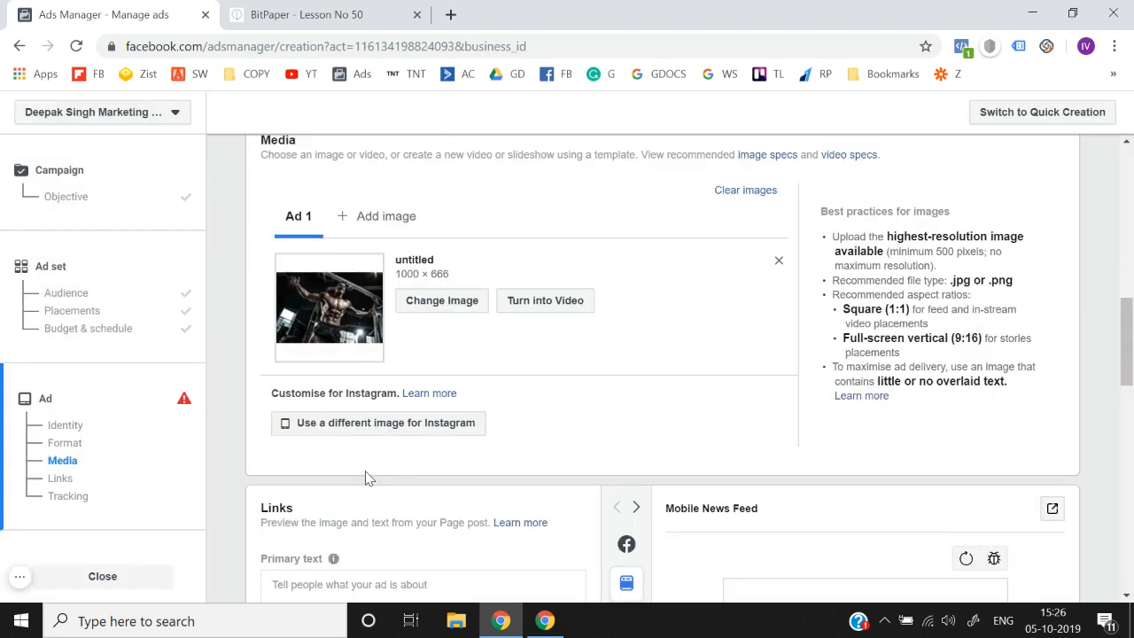
Write the ad's primary text as "Like this post if you love Bodybuilding.".
{"action": "scroll", "coordinate": [368, 479], "scroll_direction": "down", "scroll_amount": 3}
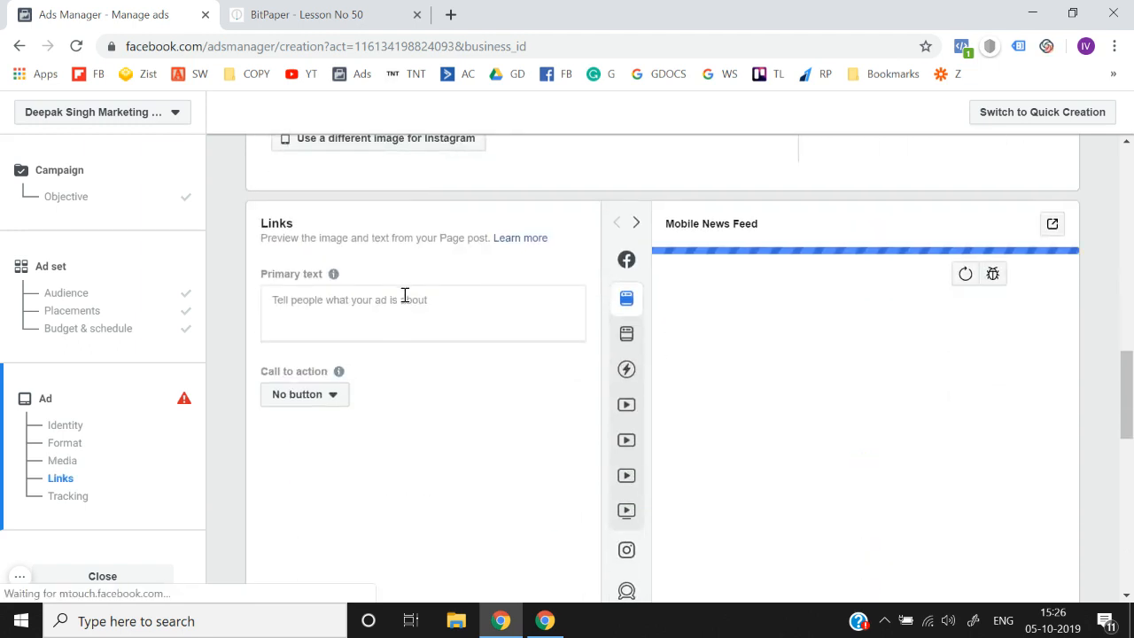
{"action": "scroll", "coordinate": [403, 299], "scroll_direction": "down", "scroll_amount": 2}
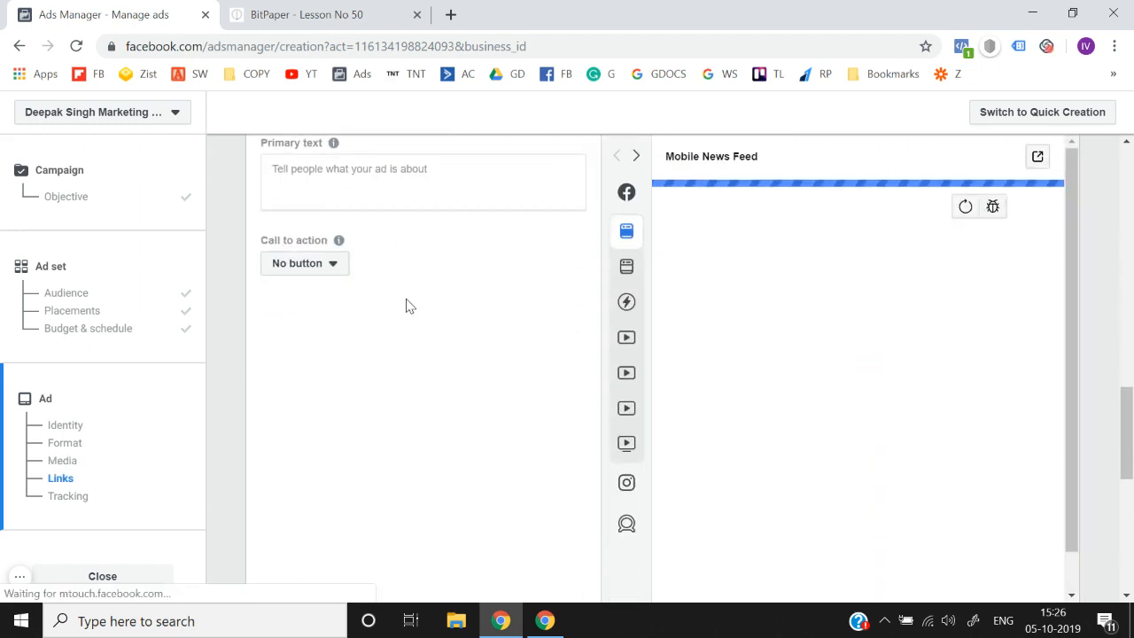
{"action": "left_click", "coordinate": [393, 254]}
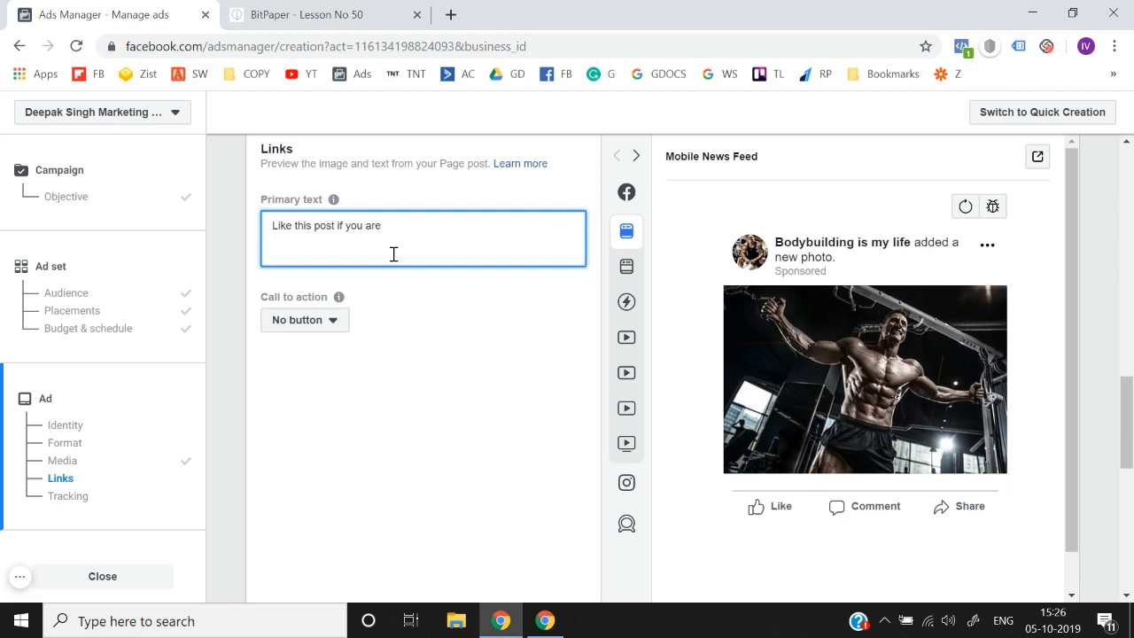
{"action": "key", "text": "BackSpace"}
{"action": "key", "text": "BackSpace"}
{"action": "key", "text": "BackSpace"}
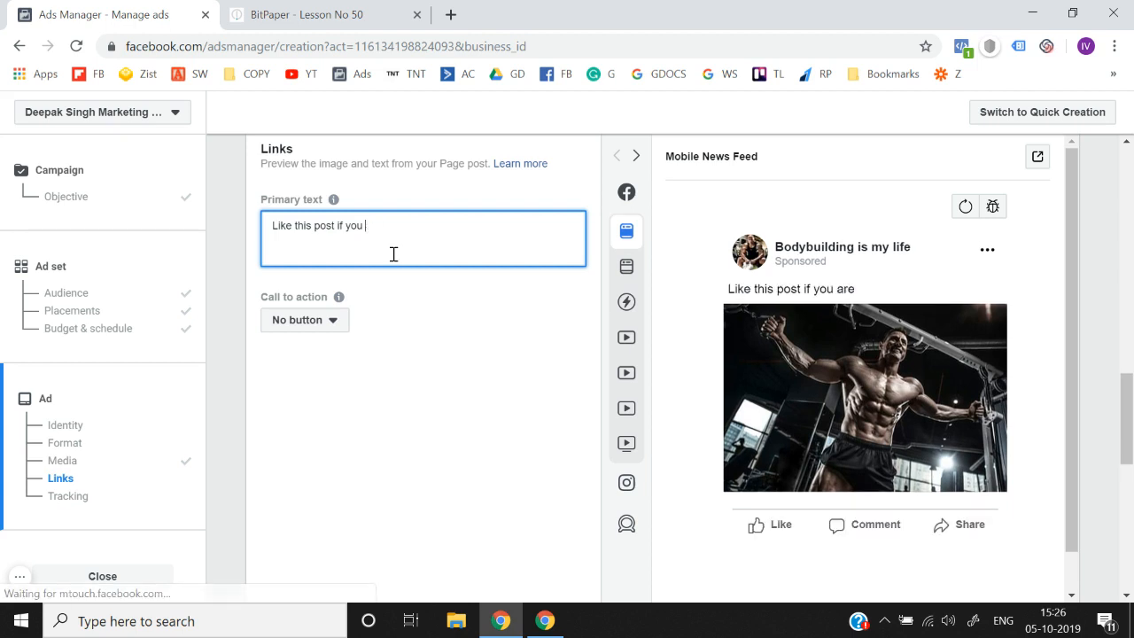
{"action": "type", "text": "love Body"}
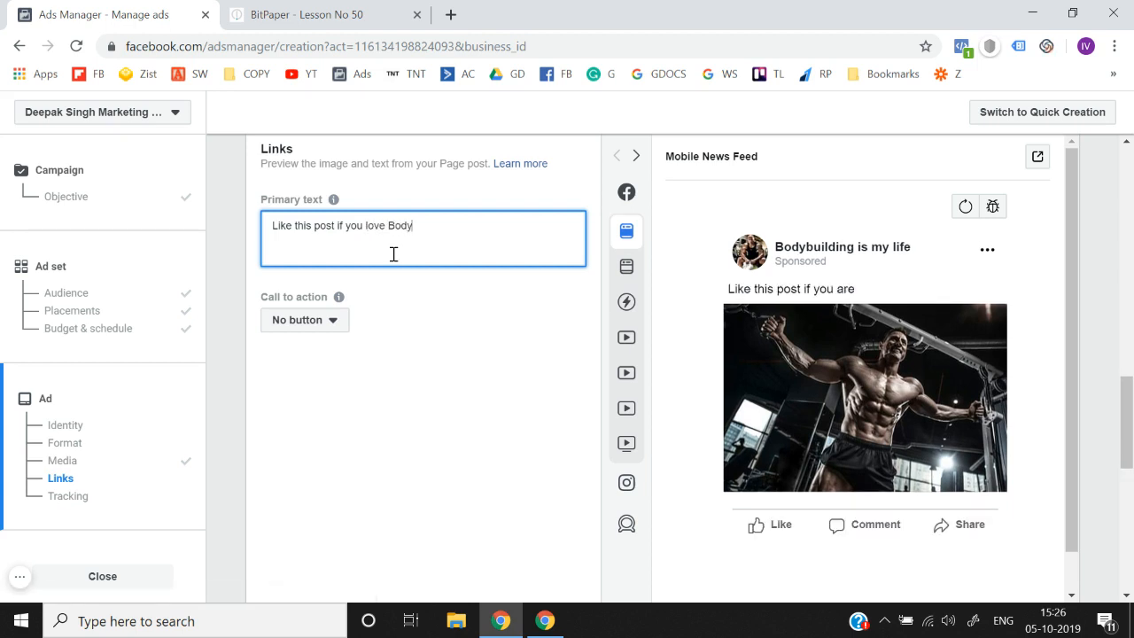
{"action": "type", "text": "building."}
{"action": "left_click", "coordinate": [305, 326]}
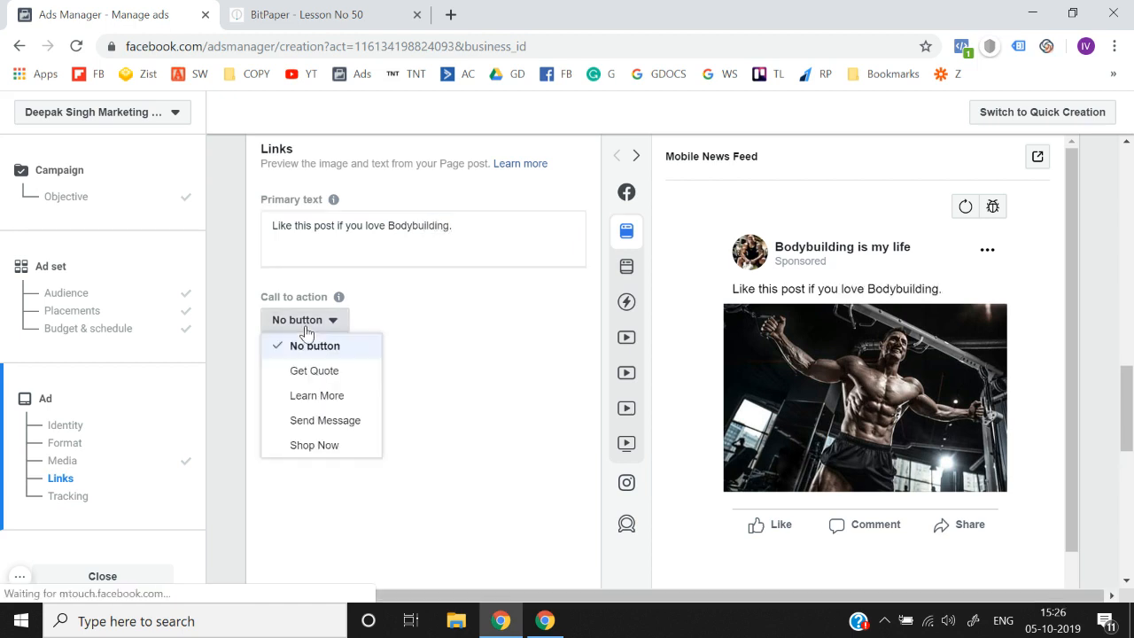
{"action": "right_click", "coordinate": [347, 406]}
{"action": "key", "text": "Escape"}
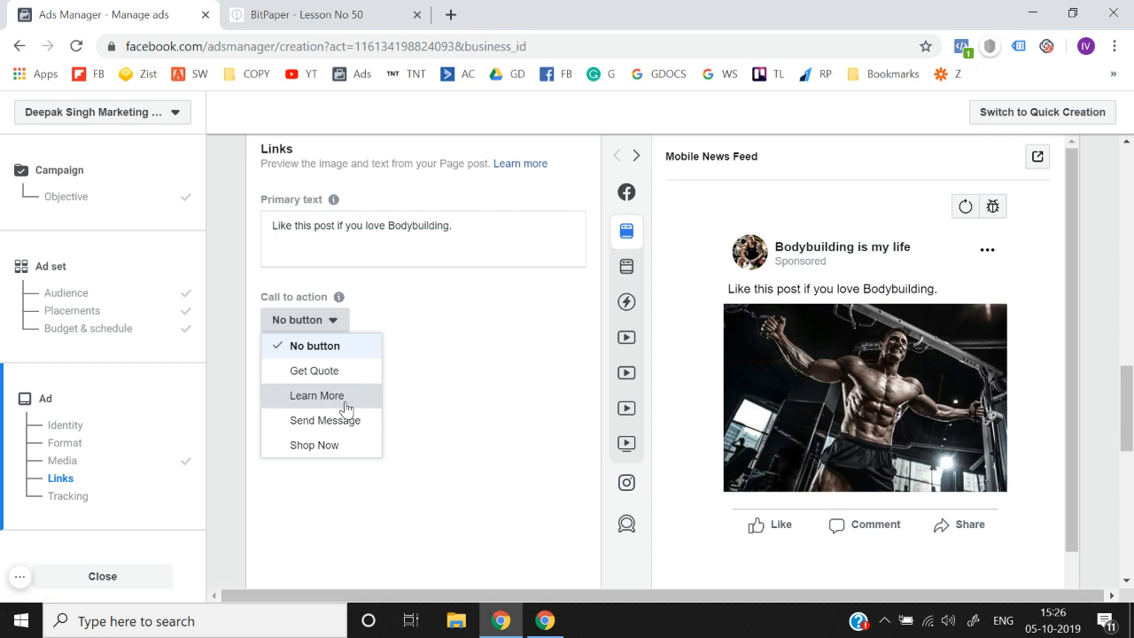
{"action": "left_click", "coordinate": [345, 399]}
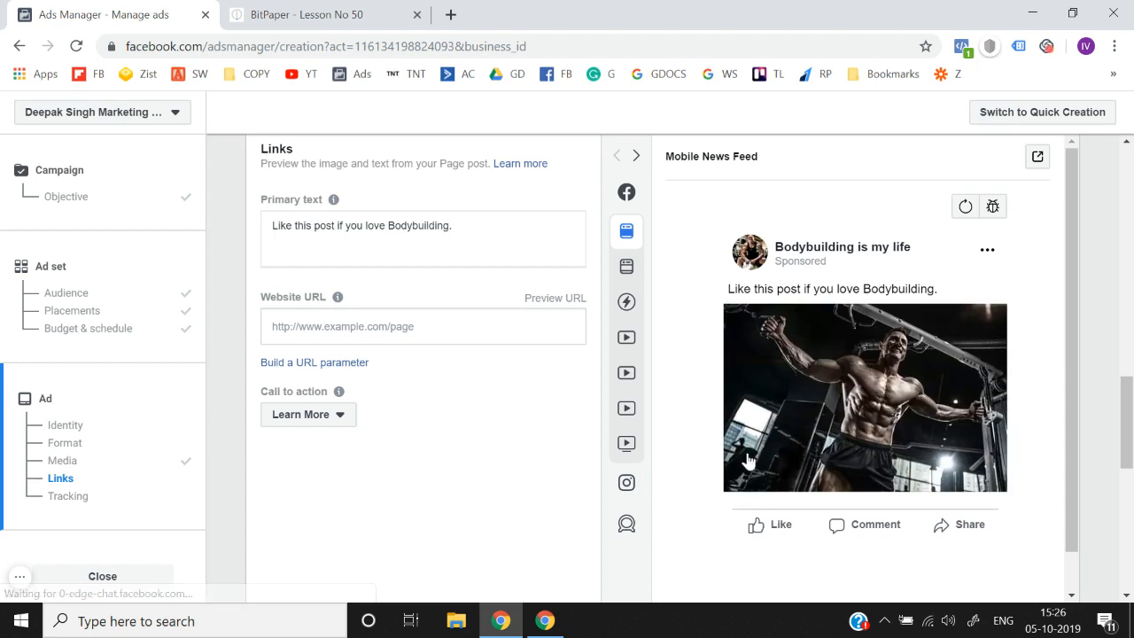
{"action": "left_click", "coordinate": [353, 327]}
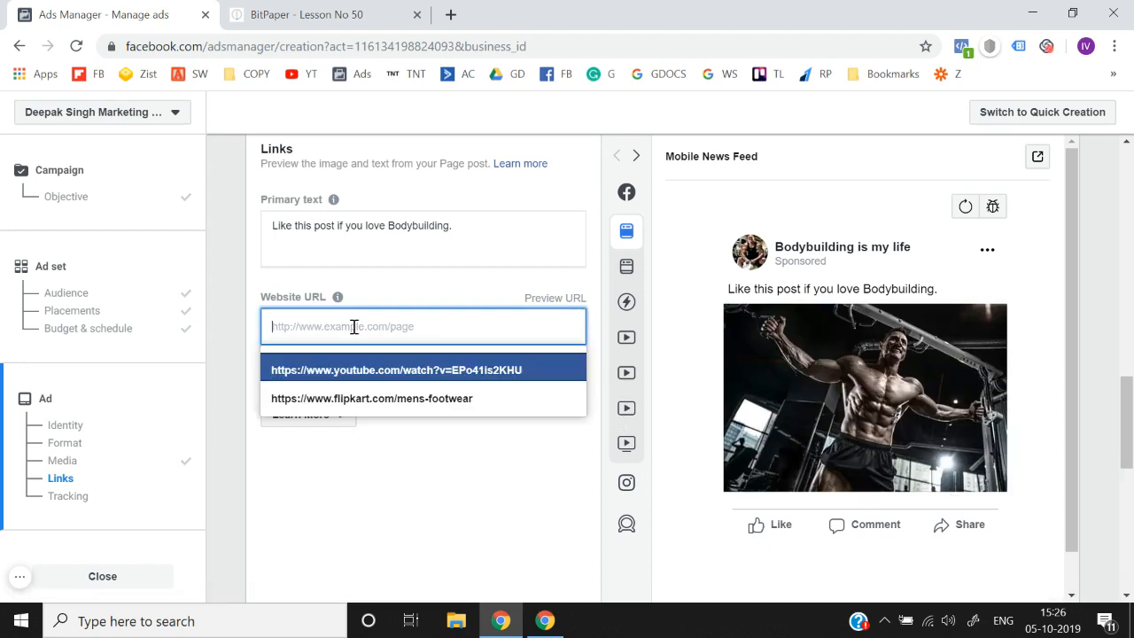
{"action": "left_click", "coordinate": [353, 401]}
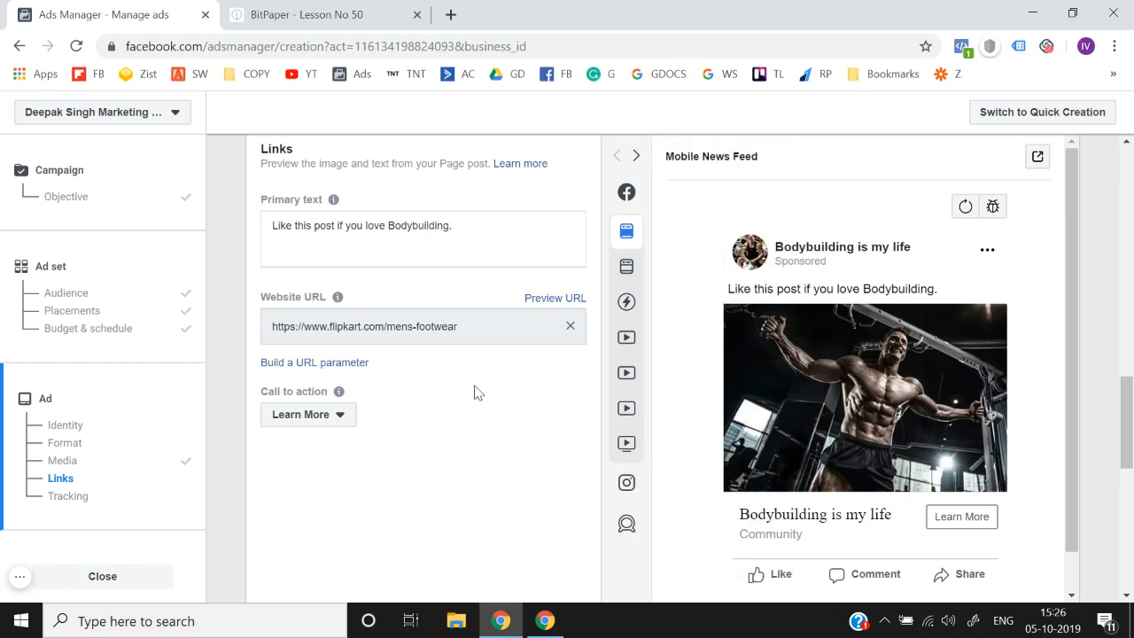
{"action": "left_click", "coordinate": [314, 414]}
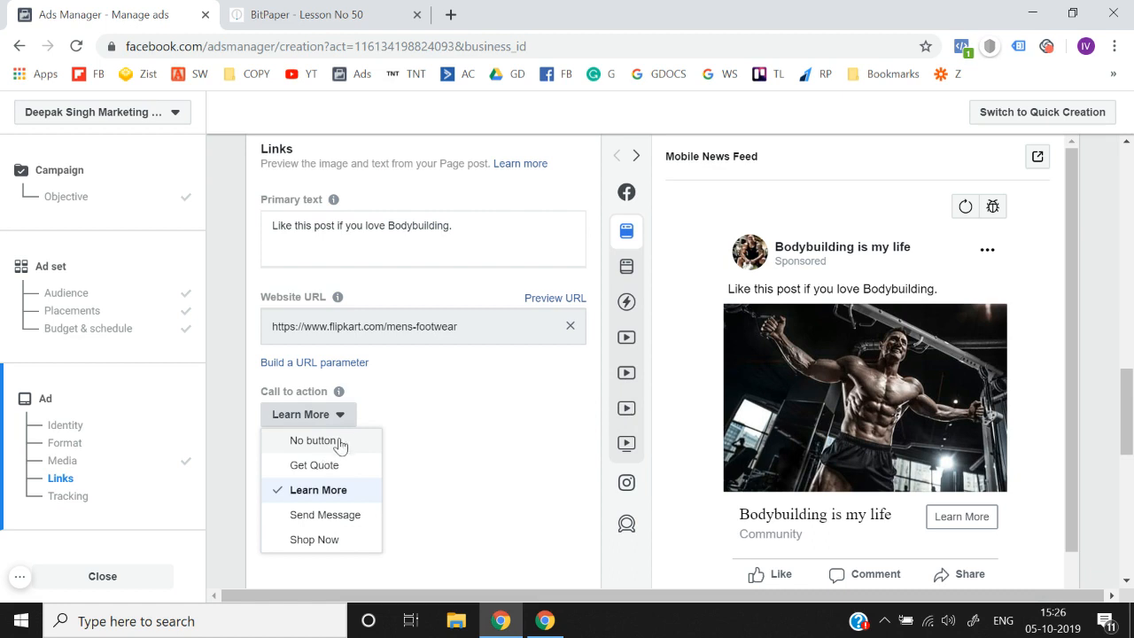
{"action": "left_click", "coordinate": [341, 445]}
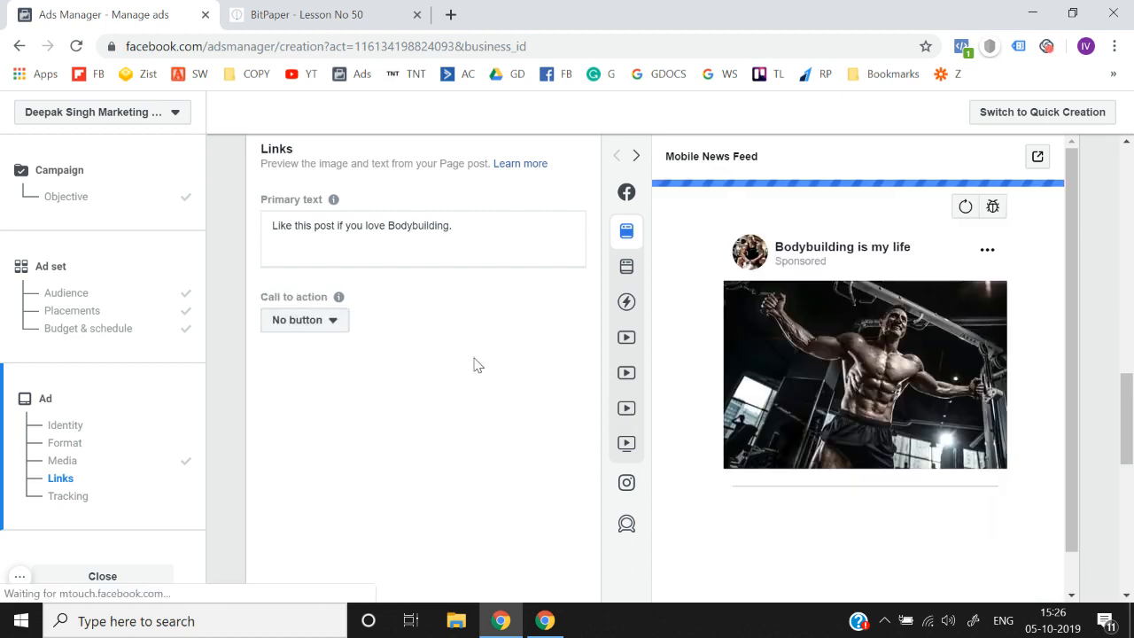
Confirm the ad to publish the campaign, and collapse the Engagement campaign in the campaigns list.
{"action": "scroll", "coordinate": [474, 365], "scroll_direction": "down", "scroll_amount": 6}
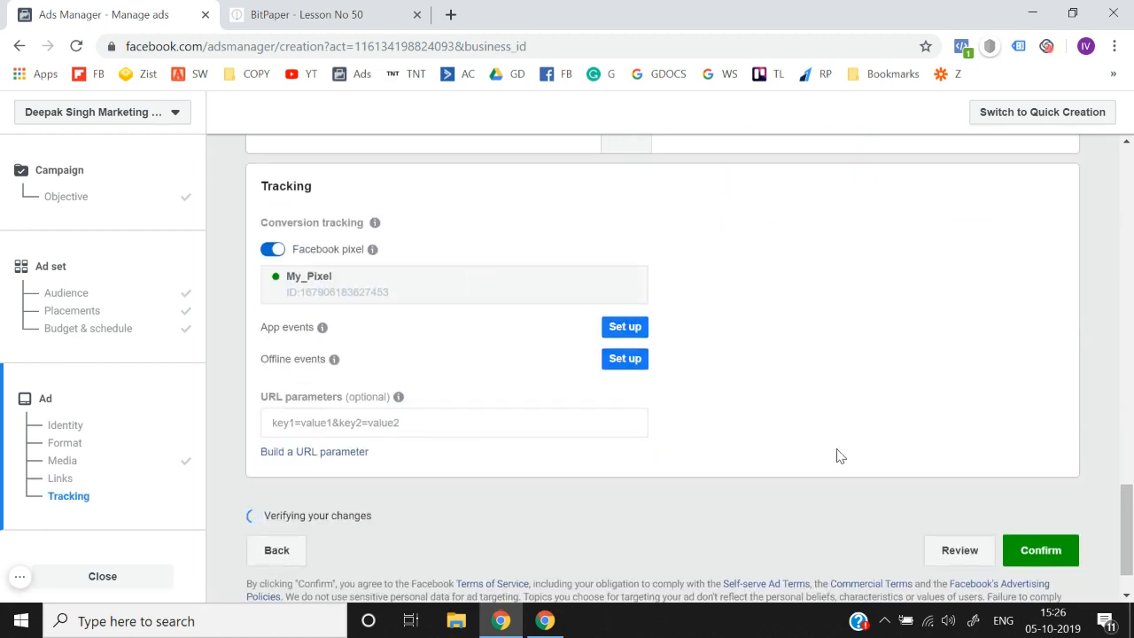
{"action": "scroll", "coordinate": [841, 457], "scroll_direction": "down", "scroll_amount": 1}
{"action": "left_click", "coordinate": [1008, 498]}
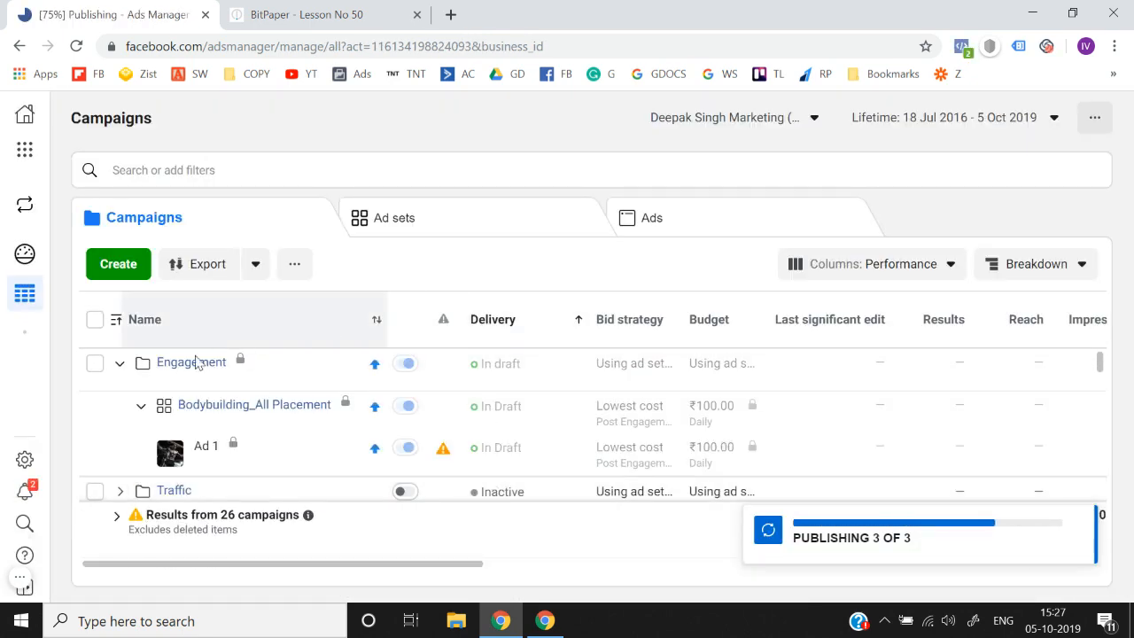
{"action": "left_click", "coordinate": [118, 364]}
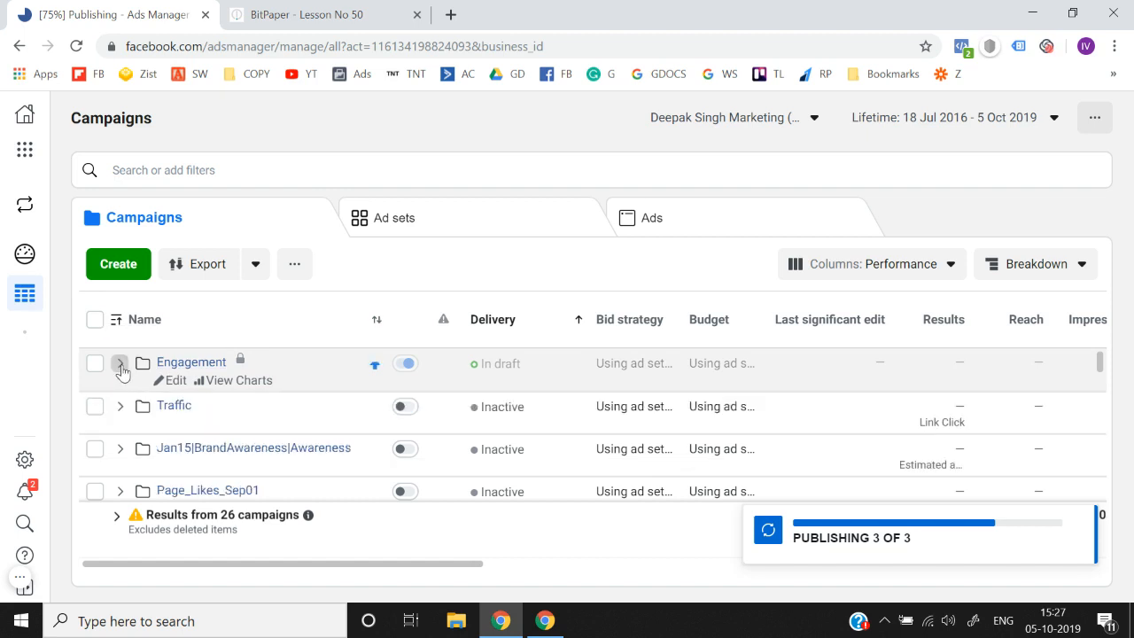
Open the Engagement campaign's Bodybuilding_All Placement ad set to view its ad, and return to the ad sets list.
{"action": "left_click", "coordinate": [183, 367]}
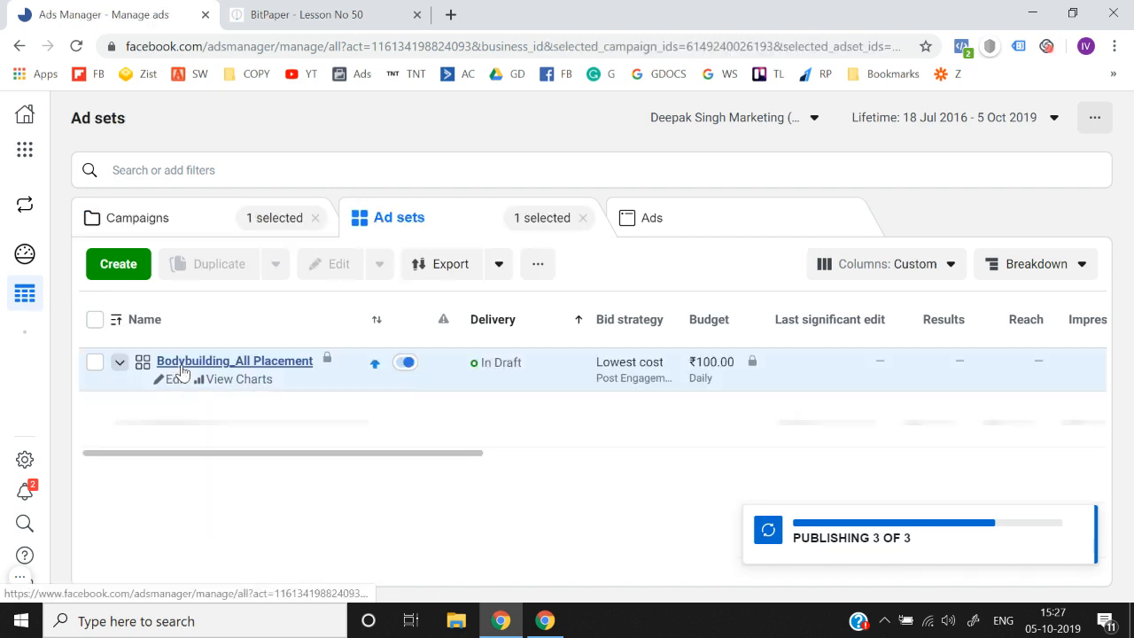
{"action": "left_click", "coordinate": [237, 367]}
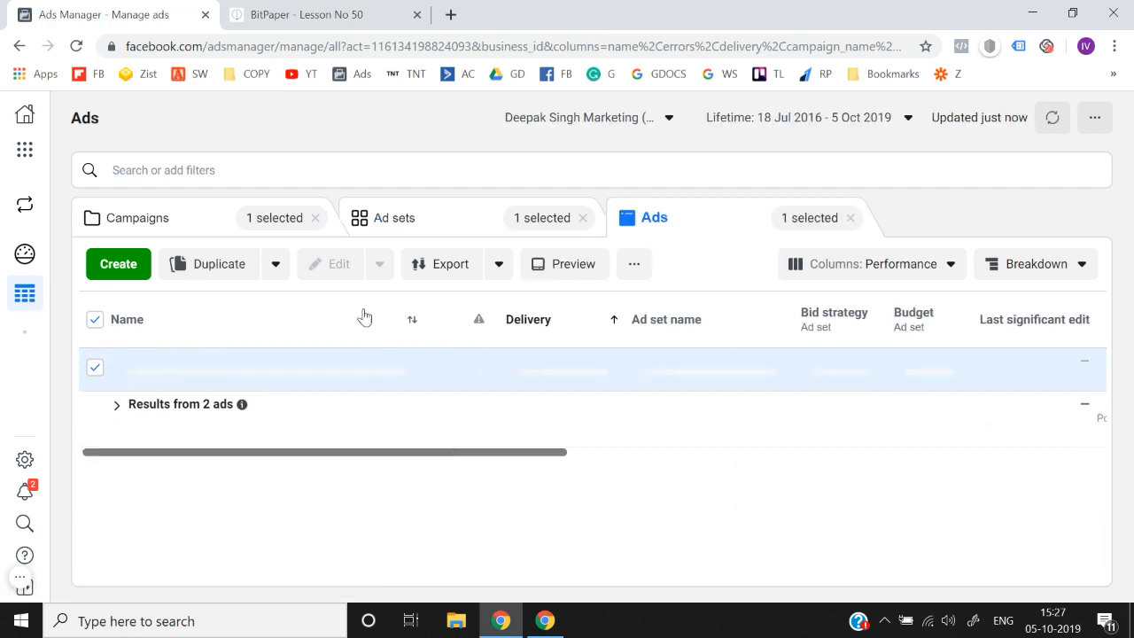
{"action": "left_click", "coordinate": [20, 45]}
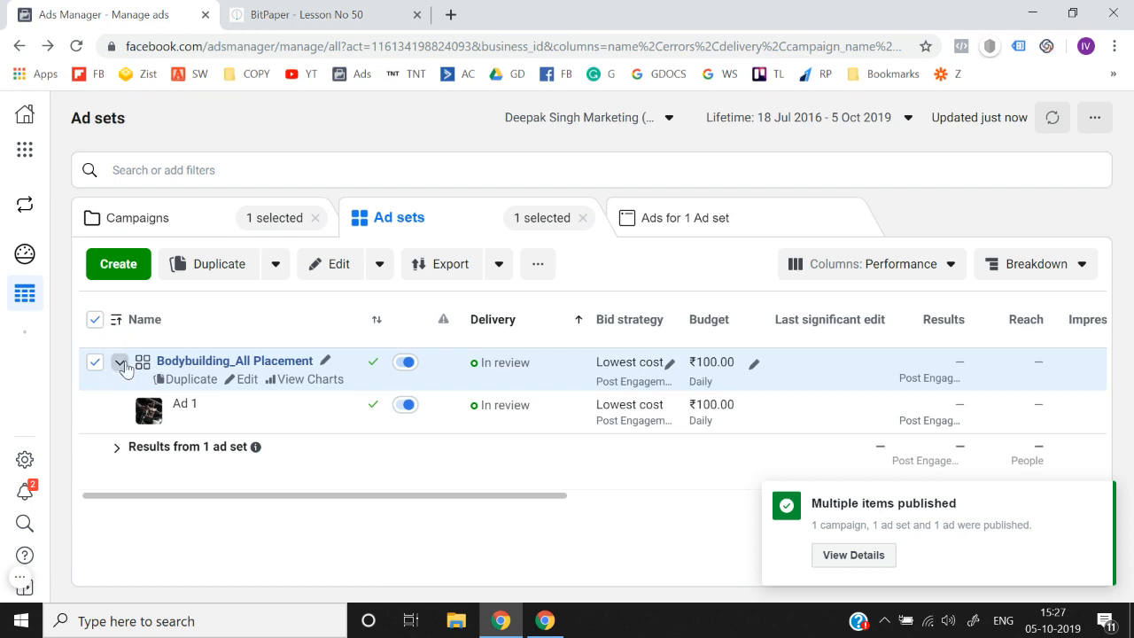
Duplicate the Bodybuilding_All Placement ad set into the original campaign as one copy.
{"action": "left_click", "coordinate": [118, 362]}
{"action": "left_click", "coordinate": [95, 362]}
{"action": "left_click", "coordinate": [95, 363]}
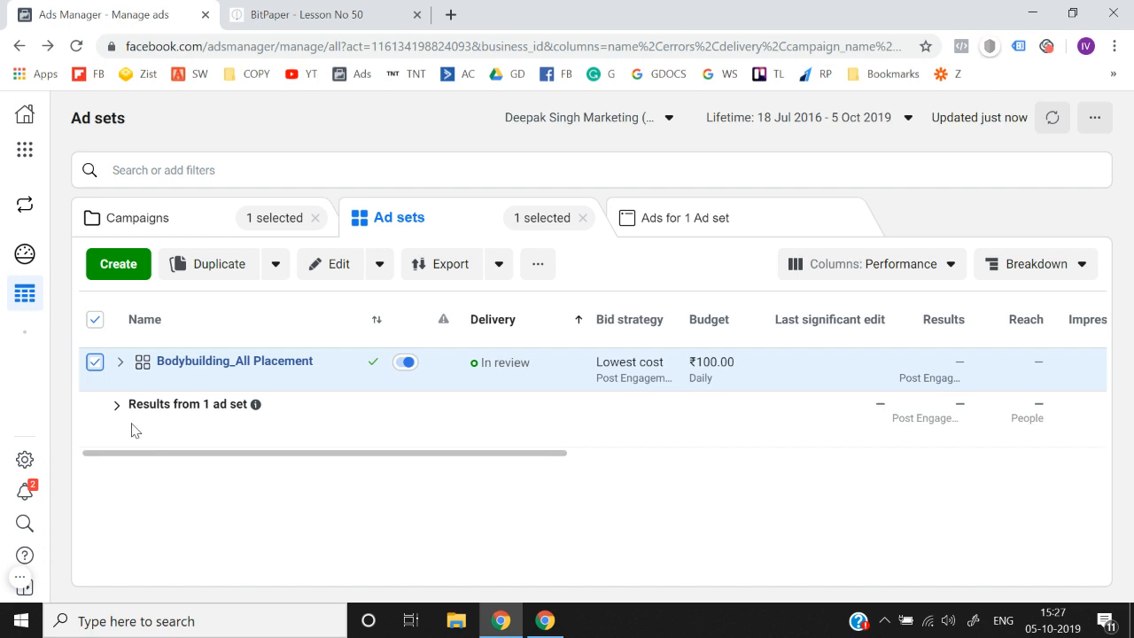
{"action": "left_click", "coordinate": [208, 266]}
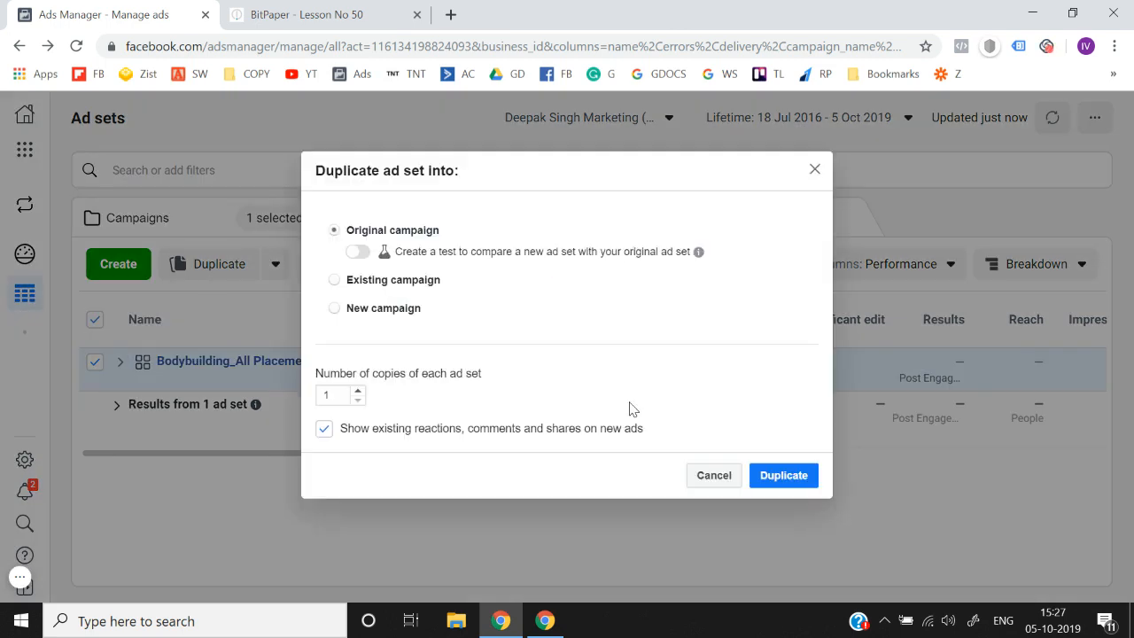
{"action": "left_click", "coordinate": [784, 479]}
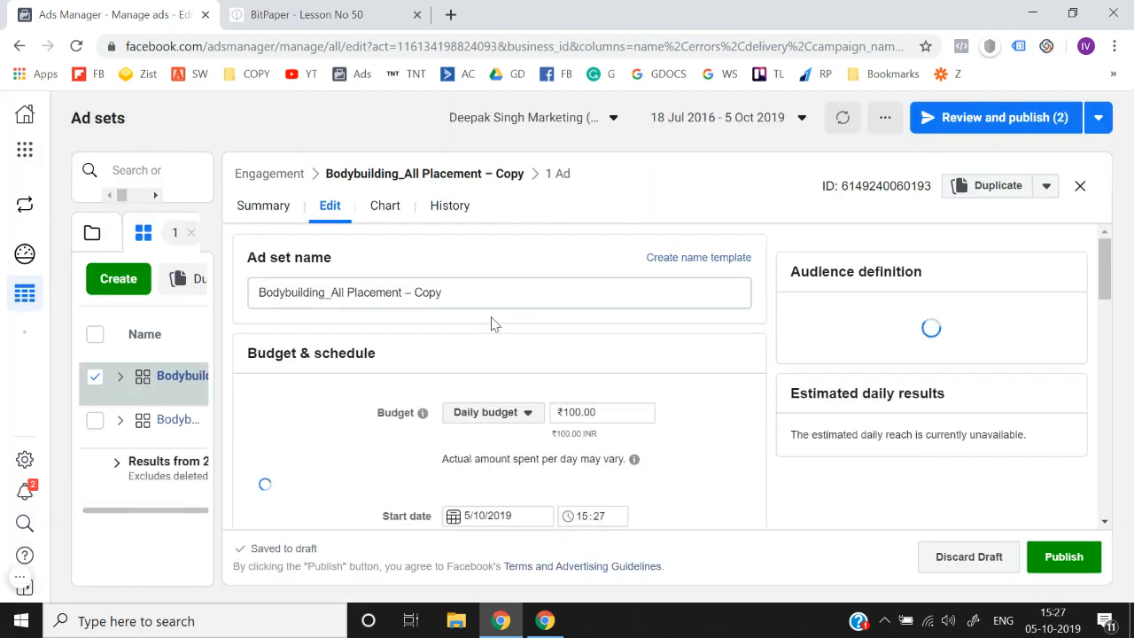
Rename the copied ad set as Bodybuilding_Fb.
{"action": "left_click", "coordinate": [499, 292]}
{"action": "key", "text": "BackSpace"}
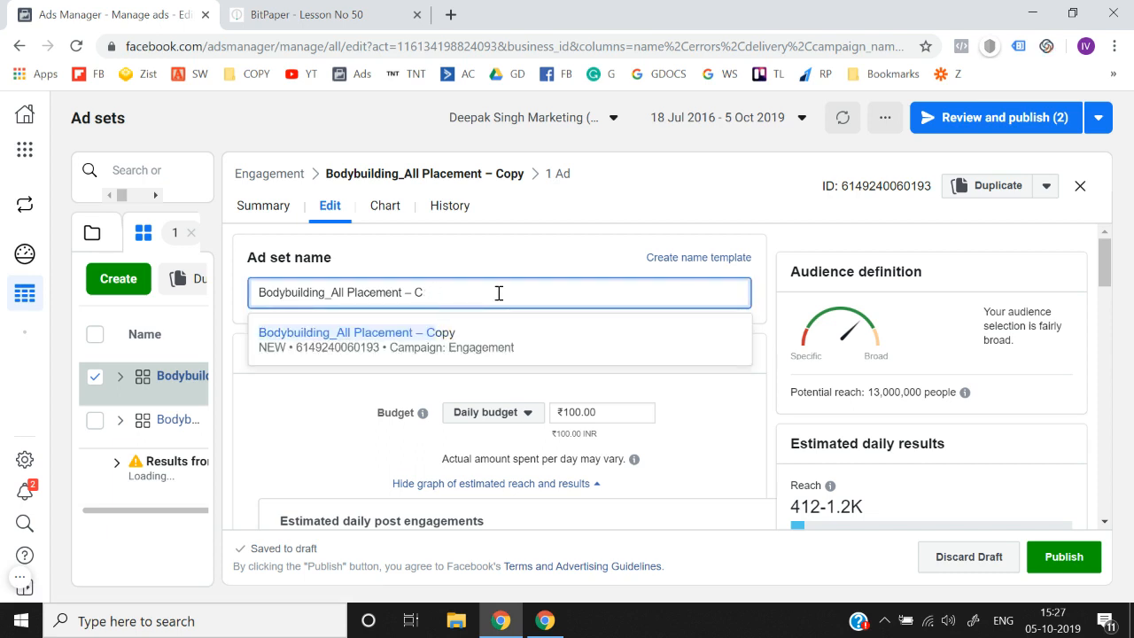
{"action": "key", "text": "BackSpace"}
{"action": "key", "text": "BackSpace"}
{"action": "key", "text": "BackSpace"}
{"action": "key", "text": "BackSpace"}
{"action": "key", "text": "BackSpace"}
{"action": "key", "text": "BackSpace"}
{"action": "key", "text": "BackSpace"}
{"action": "key", "text": "BackSpace"}
{"action": "key", "text": "BackSpace"}
{"action": "key", "text": "BackSpace"}
{"action": "key", "text": "BackSpace"}
{"action": "key", "text": "BackSpace"}
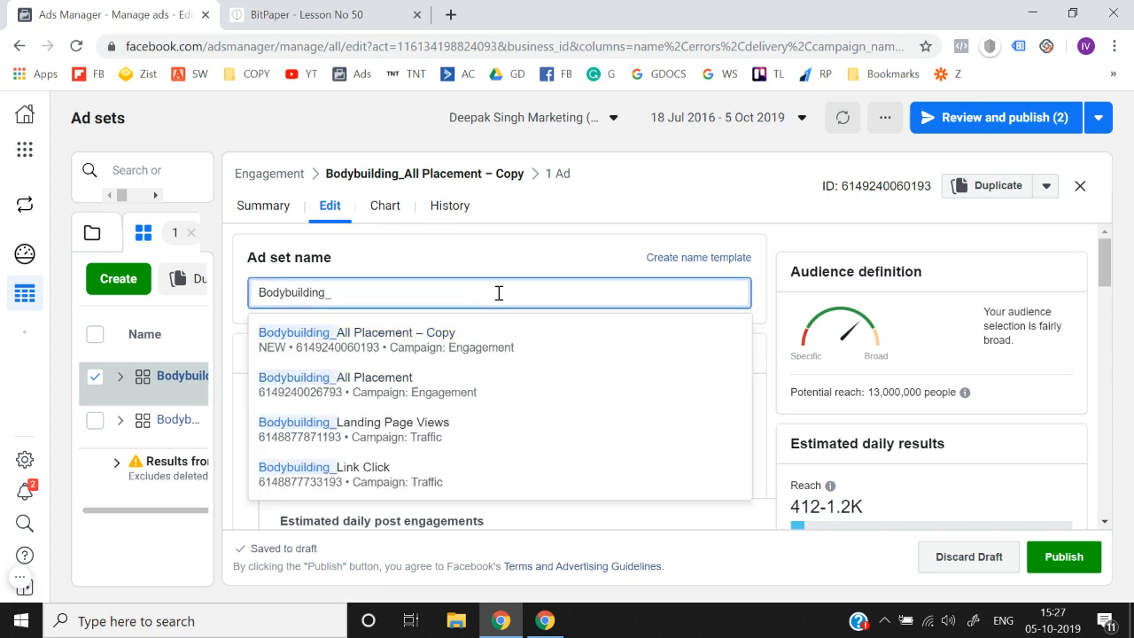
{"action": "type", "text": "Fb"}
{"action": "left_click", "coordinate": [304, 405]}
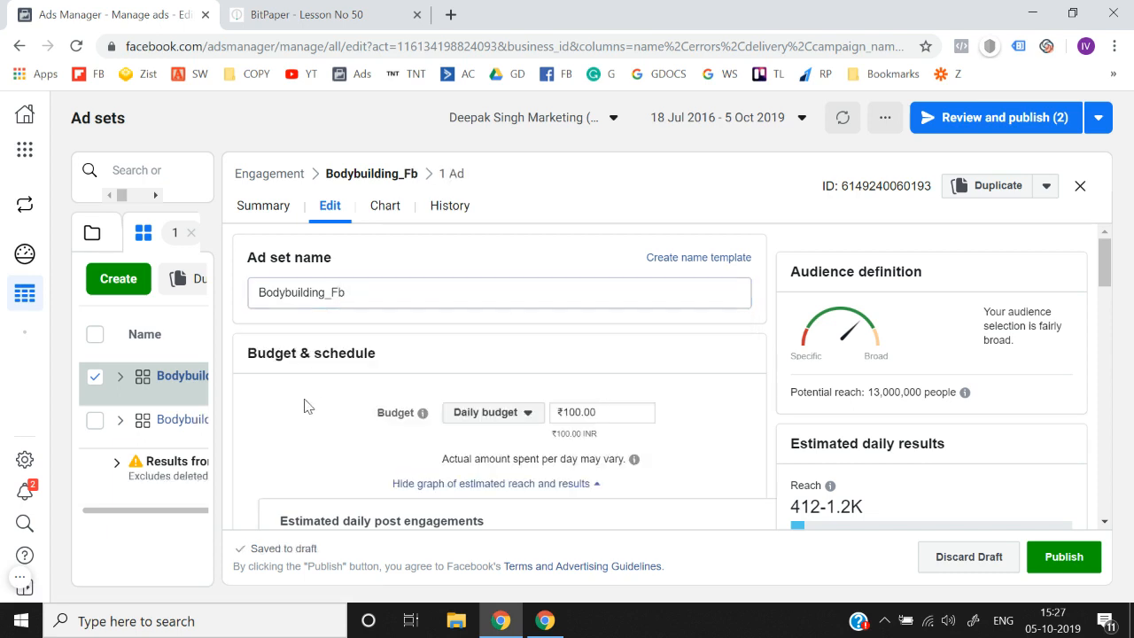
Switch the ad set from automatic to manually edited placements, and exclude the Instagram and Audience Network platforms.
{"action": "scroll", "coordinate": [304, 405], "scroll_direction": "down", "scroll_amount": 8}
{"action": "scroll", "coordinate": [304, 405], "scroll_direction": "down", "scroll_amount": 5}
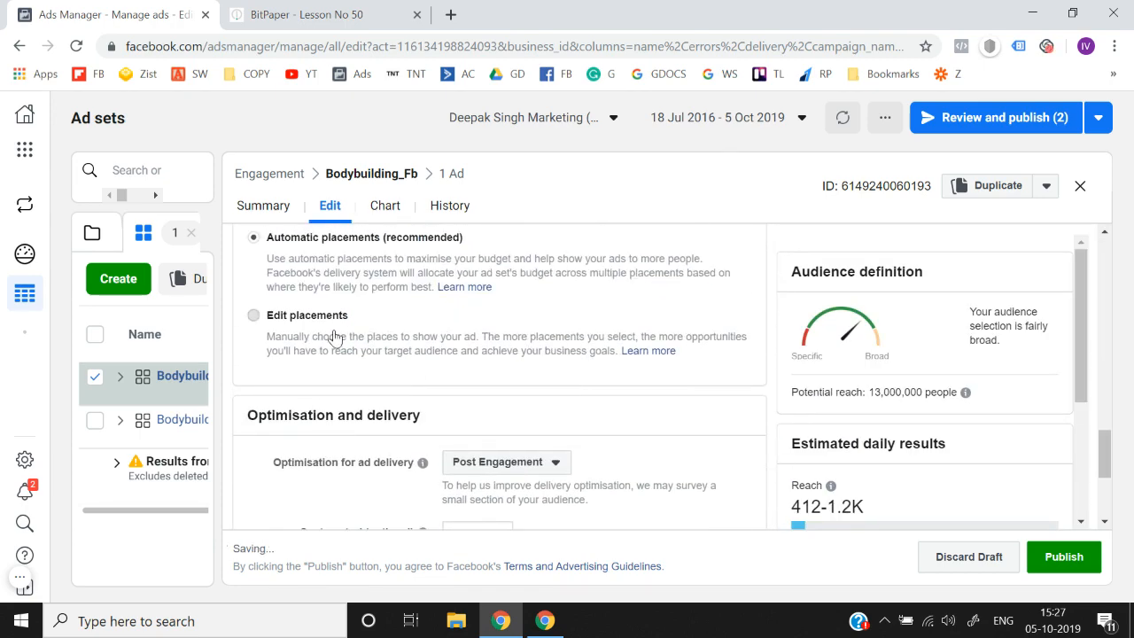
{"action": "left_click", "coordinate": [335, 338]}
{"action": "scroll", "coordinate": [337, 335], "scroll_direction": "down", "scroll_amount": 2}
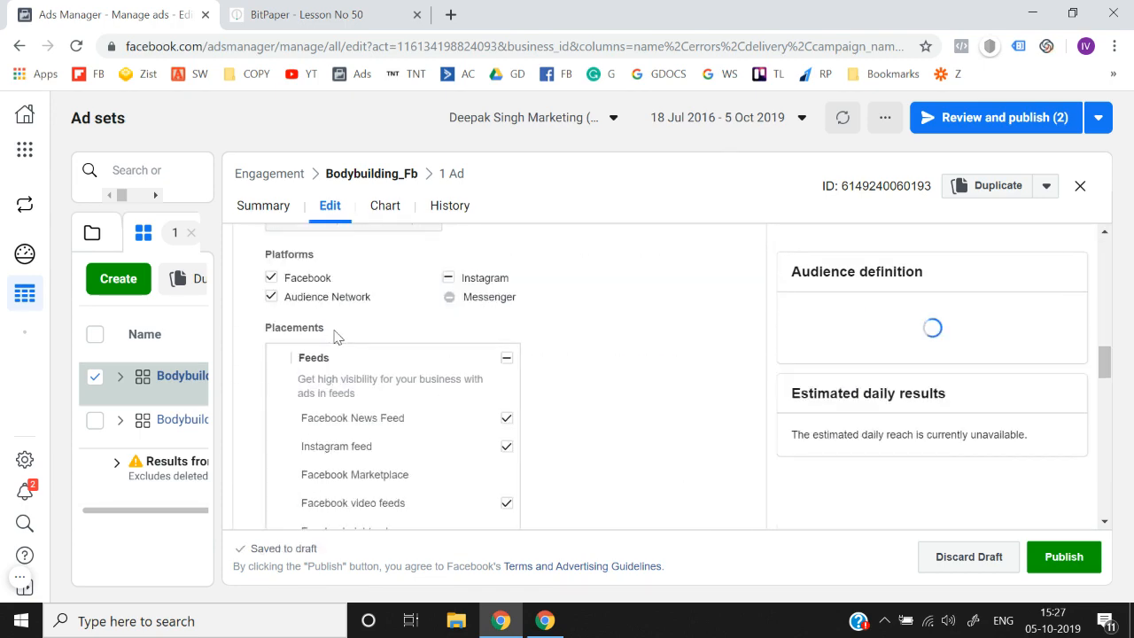
{"action": "left_click", "coordinate": [449, 279]}
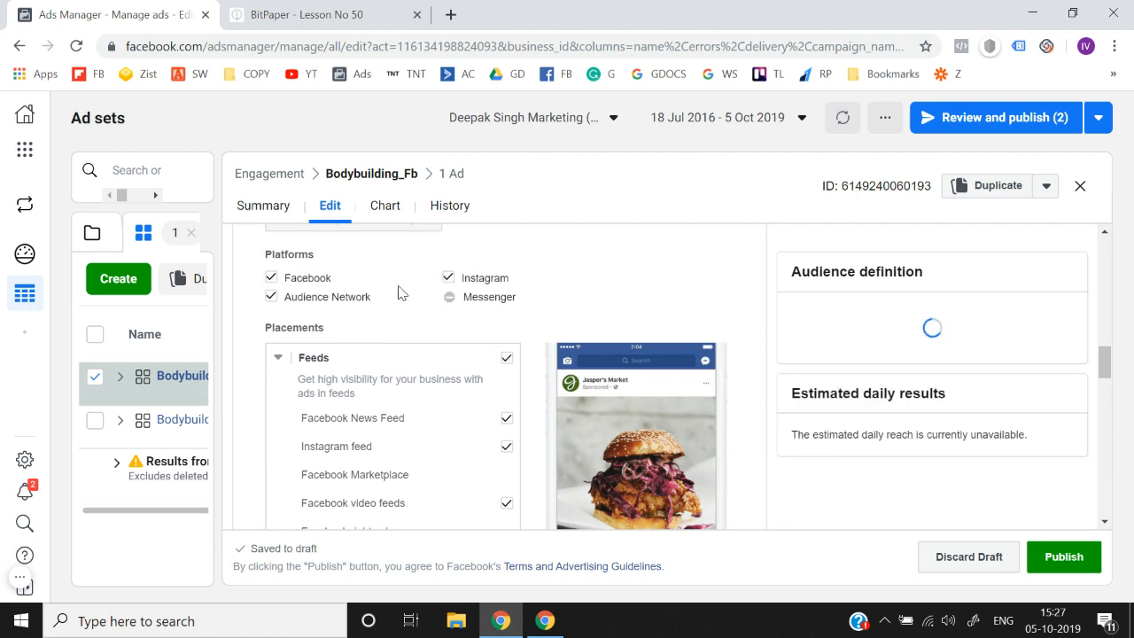
{"action": "left_click", "coordinate": [449, 278]}
{"action": "left_click", "coordinate": [271, 297]}
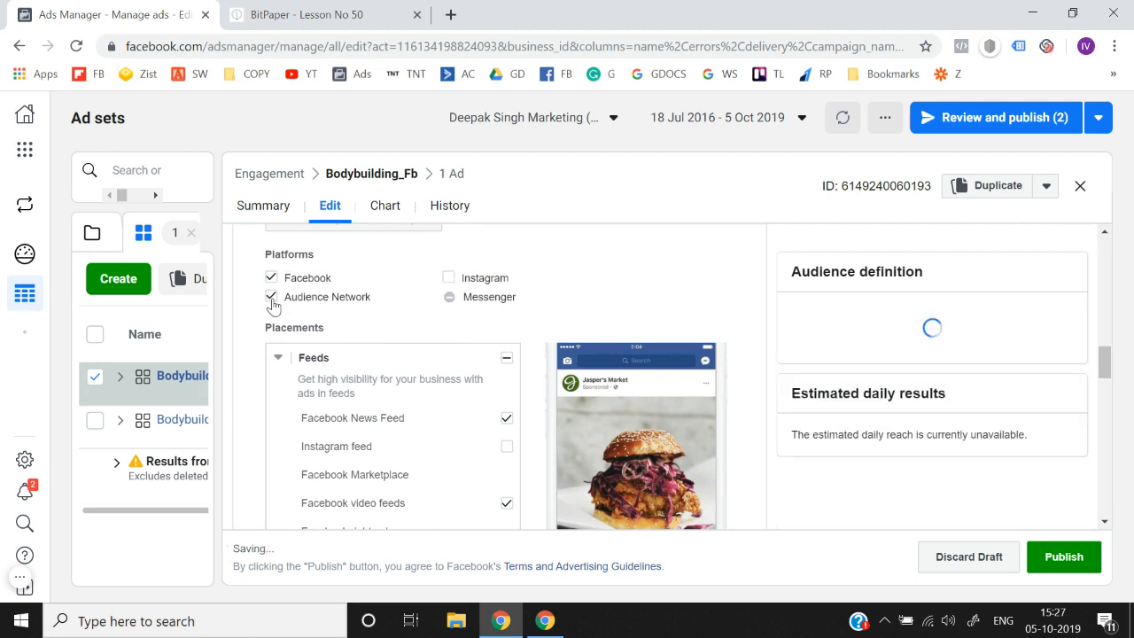
Exclude the Facebook video feeds, in-stream and in-article placements from the ad set.
{"action": "scroll", "coordinate": [248, 417], "scroll_direction": "down", "scroll_amount": 2}
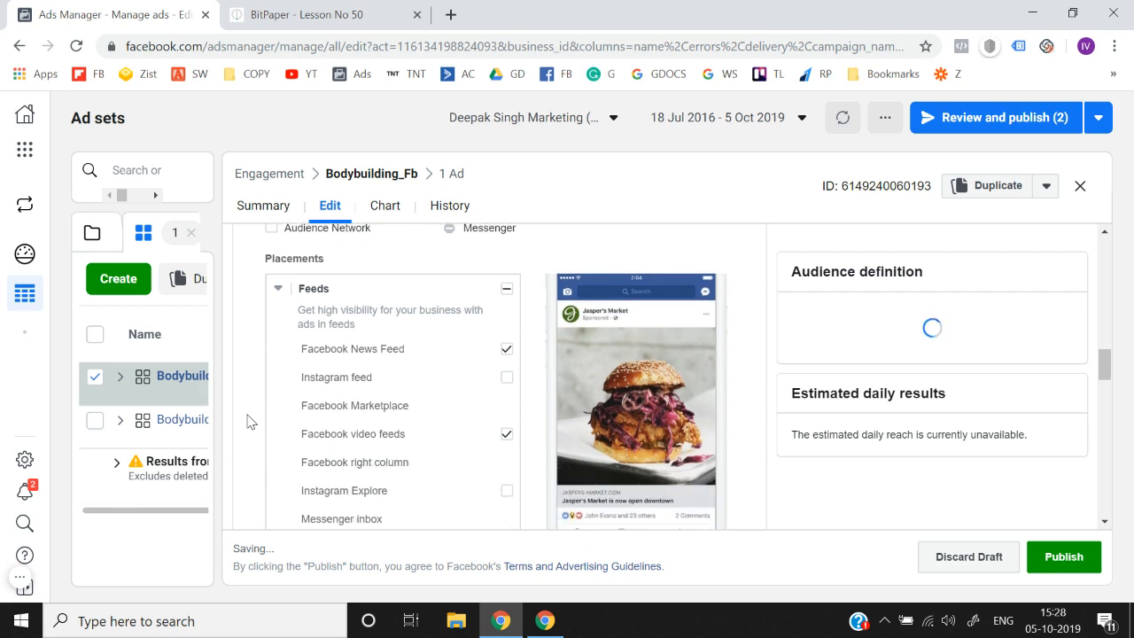
{"action": "left_click", "coordinate": [506, 435]}
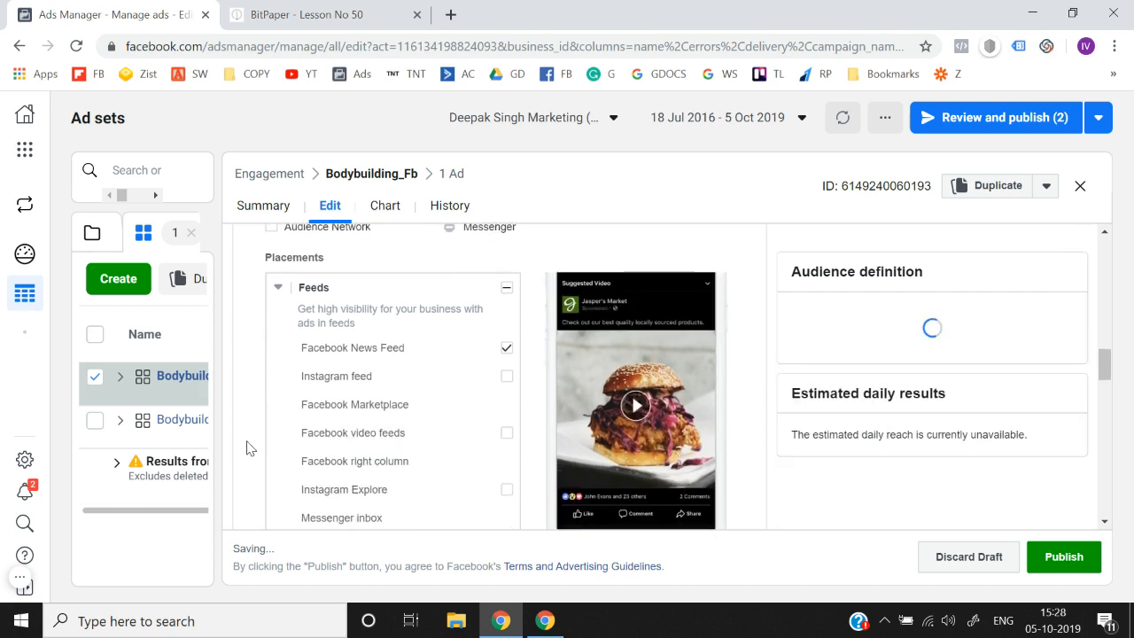
{"action": "scroll", "coordinate": [249, 447], "scroll_direction": "down", "scroll_amount": 3}
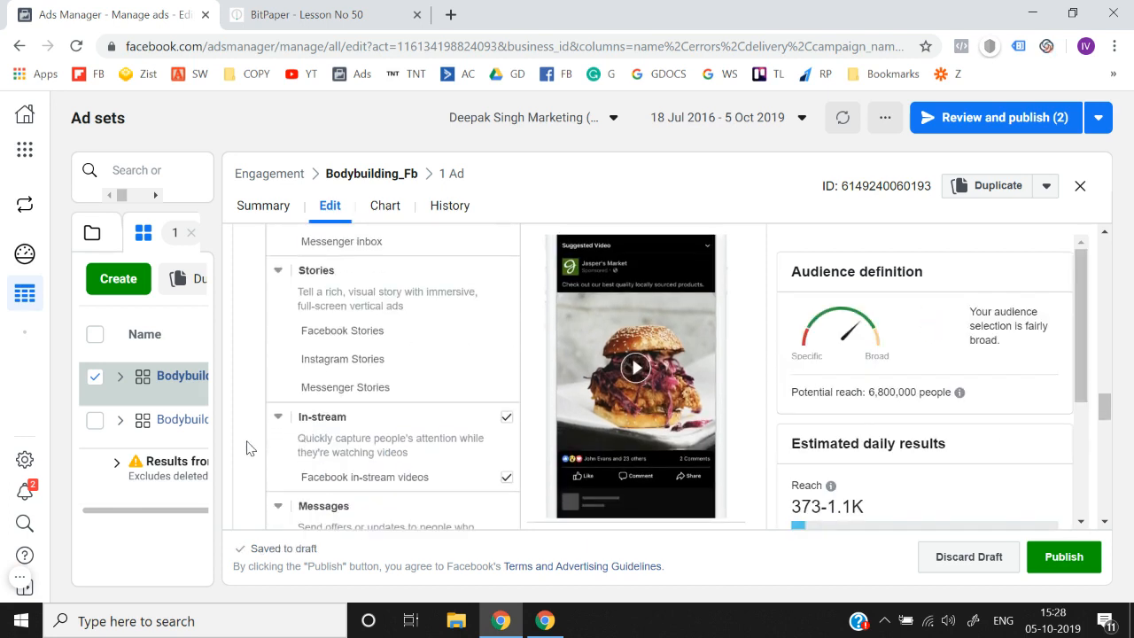
{"action": "left_click", "coordinate": [506, 399]}
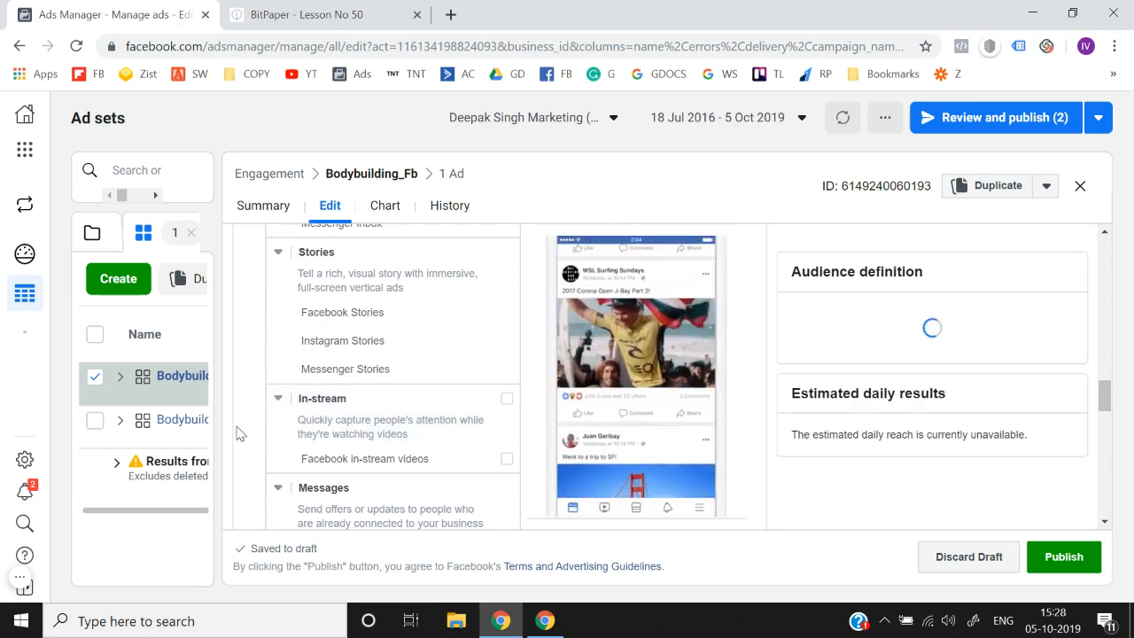
{"action": "scroll", "coordinate": [237, 433], "scroll_direction": "down", "scroll_amount": 1}
{"action": "scroll", "coordinate": [240, 435], "scroll_direction": "down", "scroll_amount": 1}
{"action": "left_click", "coordinate": [507, 356]}
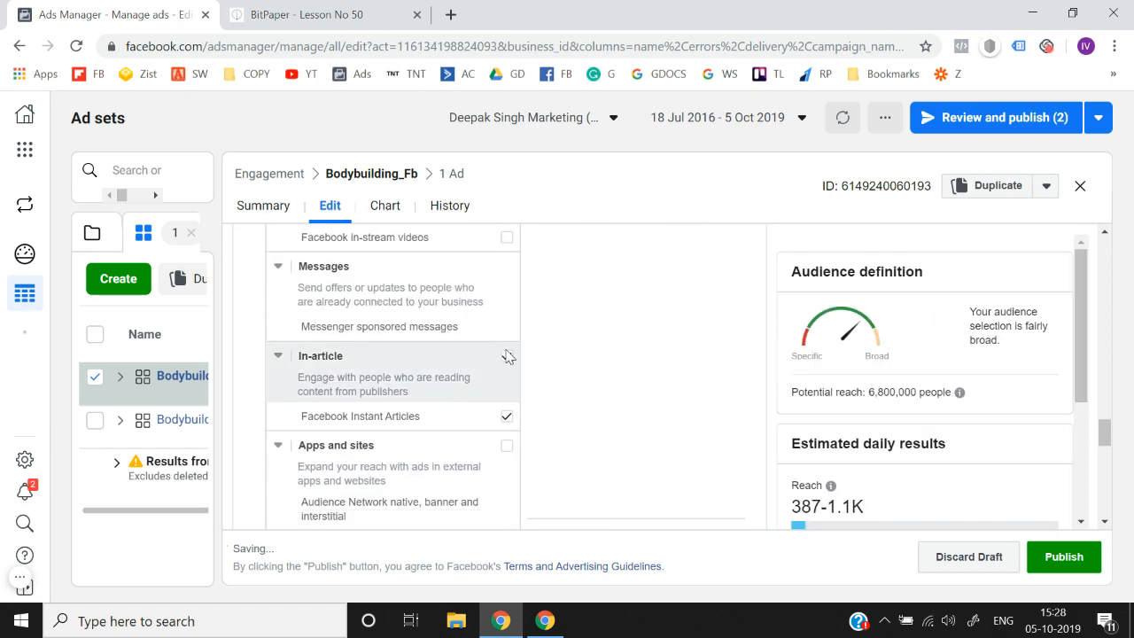
{"action": "scroll", "coordinate": [264, 447], "scroll_direction": "down", "scroll_amount": 2}
{"action": "scroll", "coordinate": [264, 448], "scroll_direction": "up", "scroll_amount": 5}
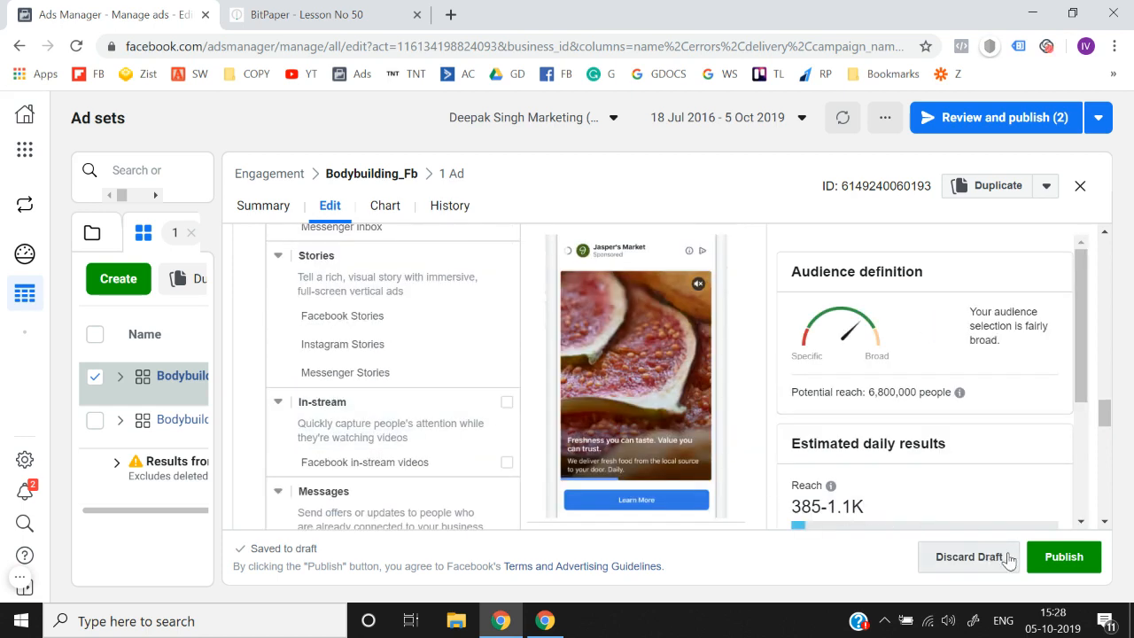
Publish the Bodybuilding_Fb ad set with its ad and close the editor.
{"action": "left_click", "coordinate": [1063, 558]}
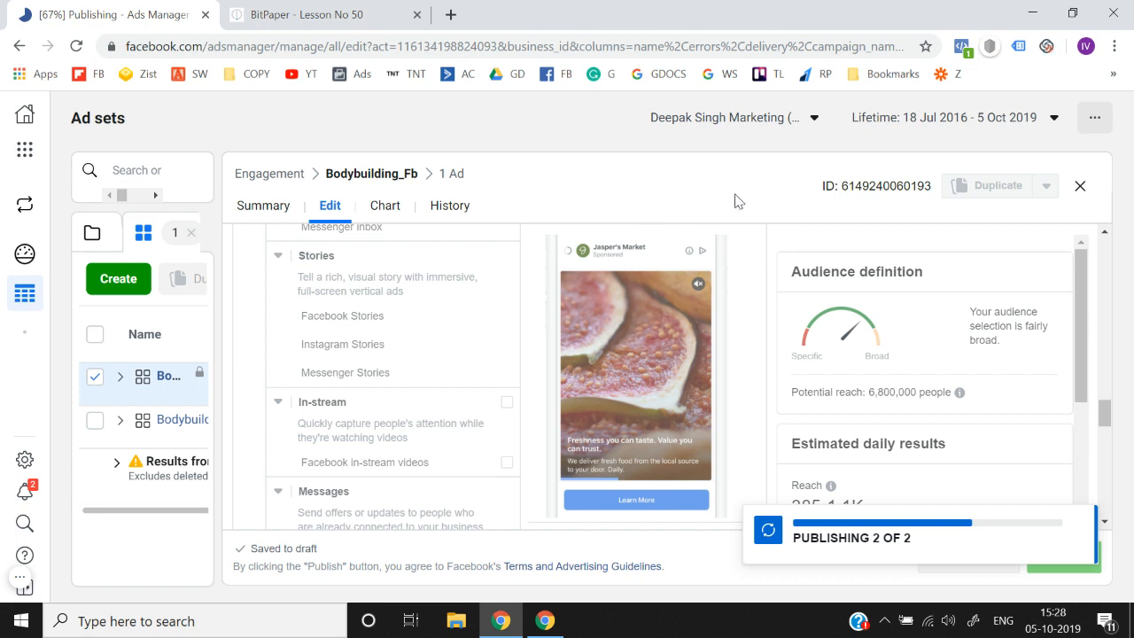
{"action": "left_click", "coordinate": [1081, 187]}
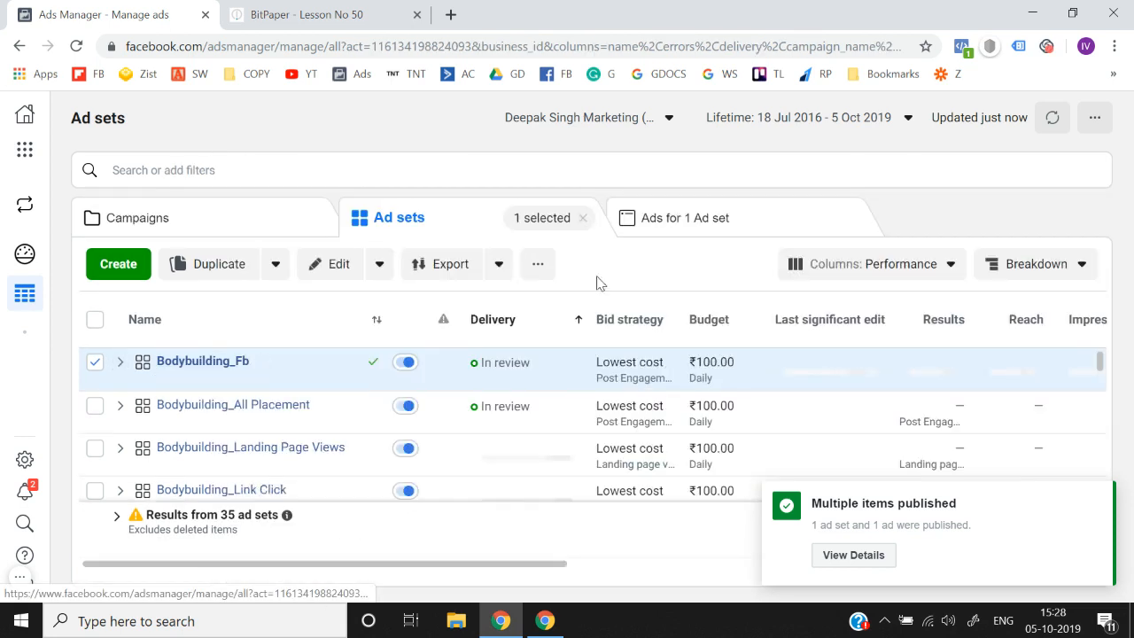
Clear the ad set selection and turn off the Engagement campaign in the campaigns list.
{"action": "left_click", "coordinate": [95, 363]}
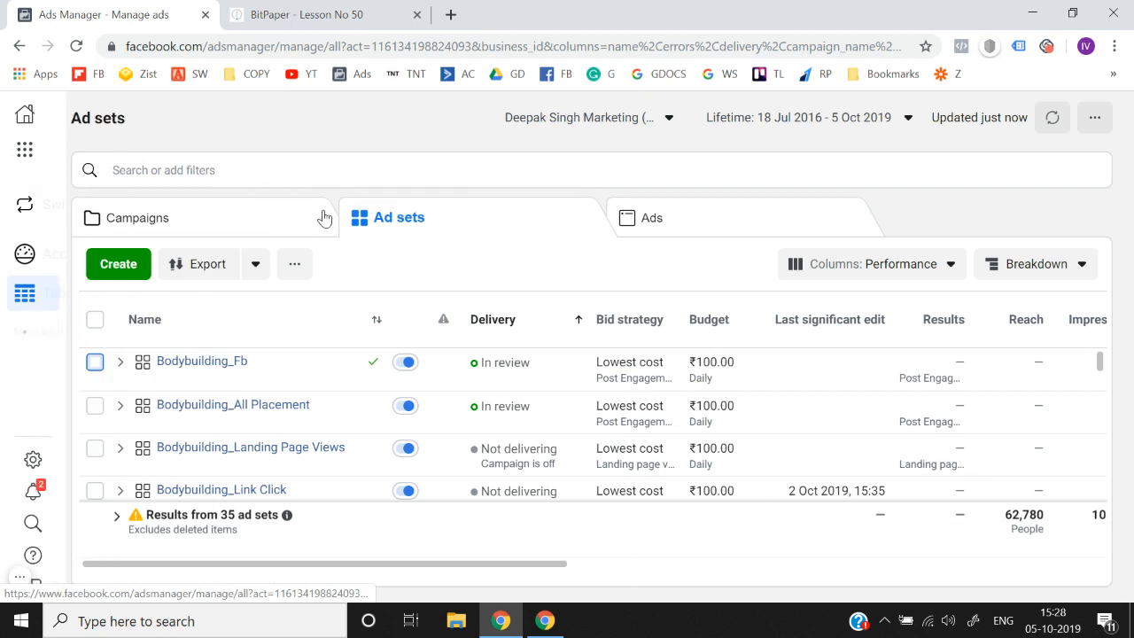
{"action": "left_click", "coordinate": [331, 215]}
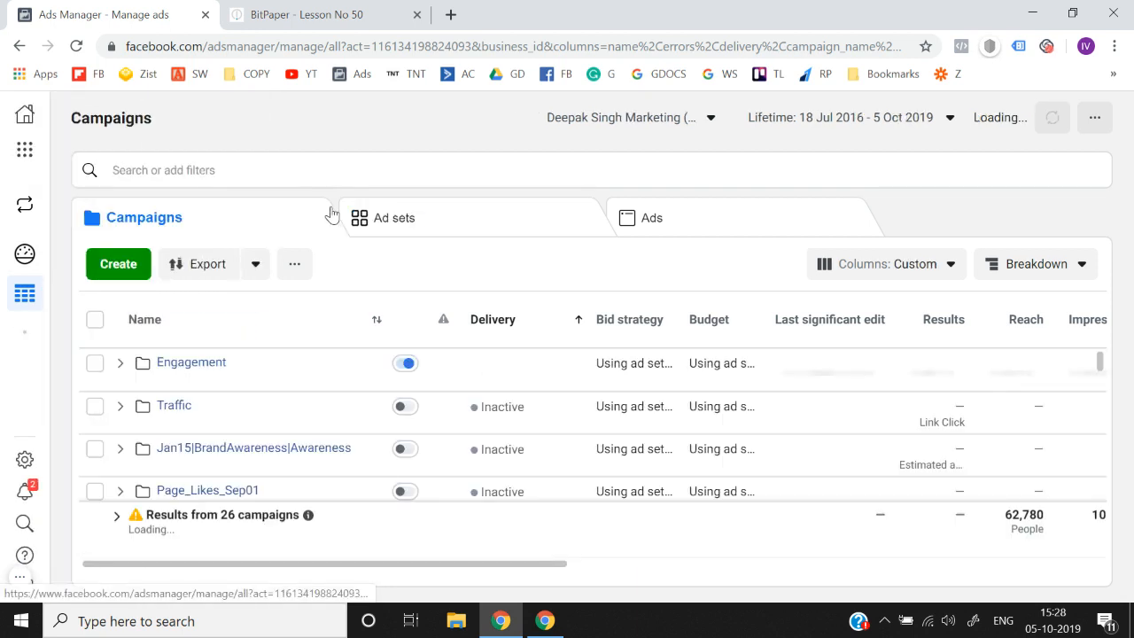
{"action": "left_click", "coordinate": [406, 365]}
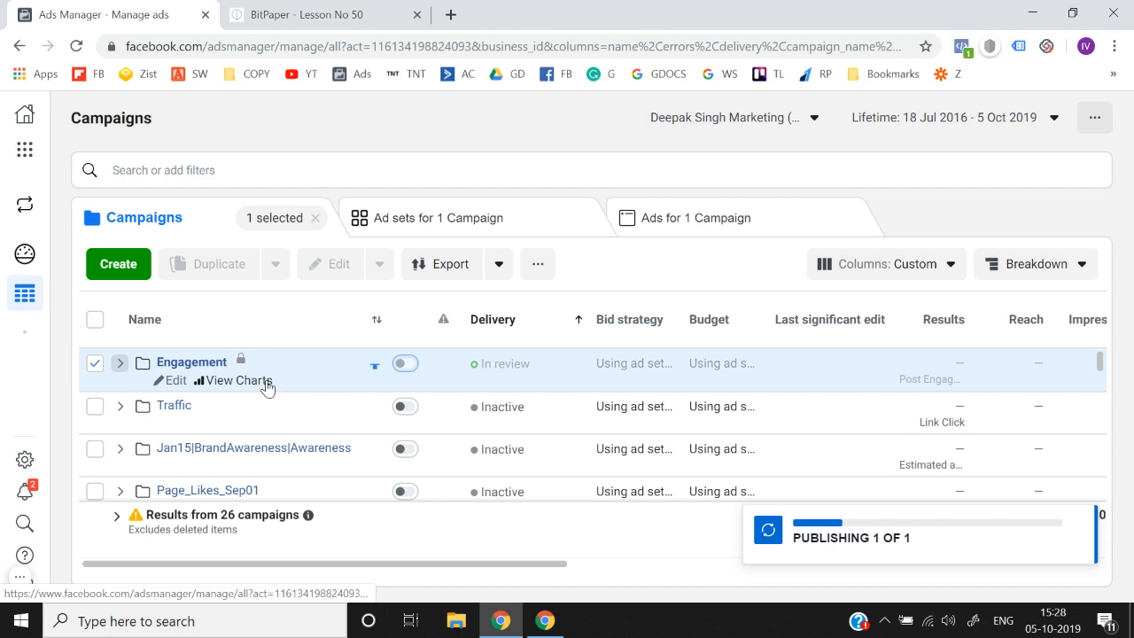
Switch to the BitPaper lesson board and show page 1 for the notes on reusing a post engagement ad.
{"action": "left_click", "coordinate": [341, 9]}
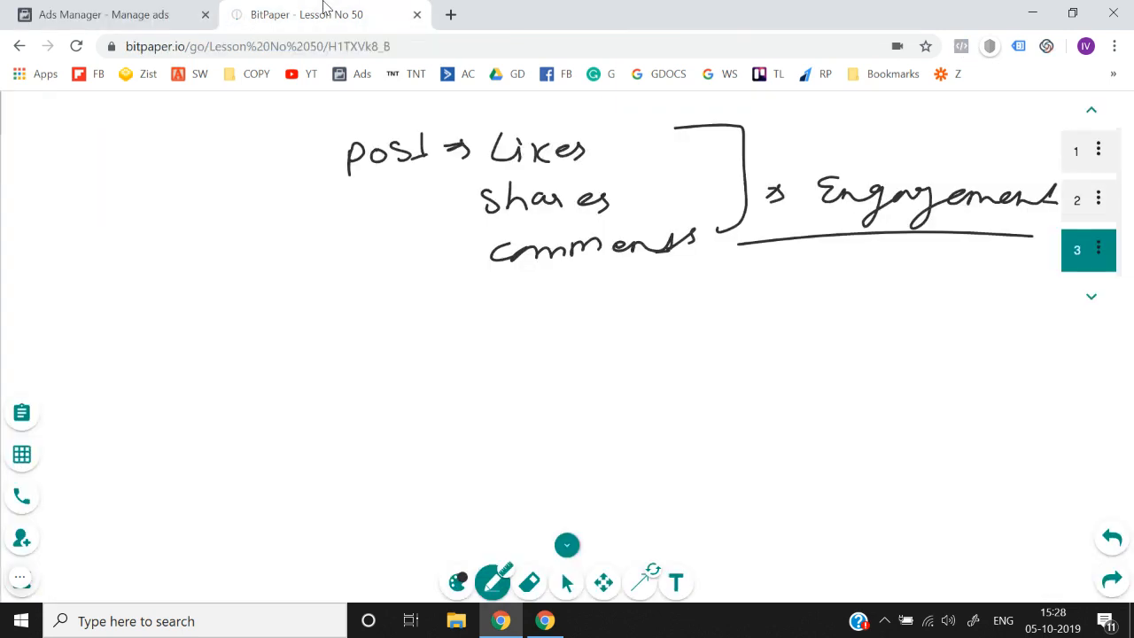
{"action": "left_click", "coordinate": [1072, 155]}
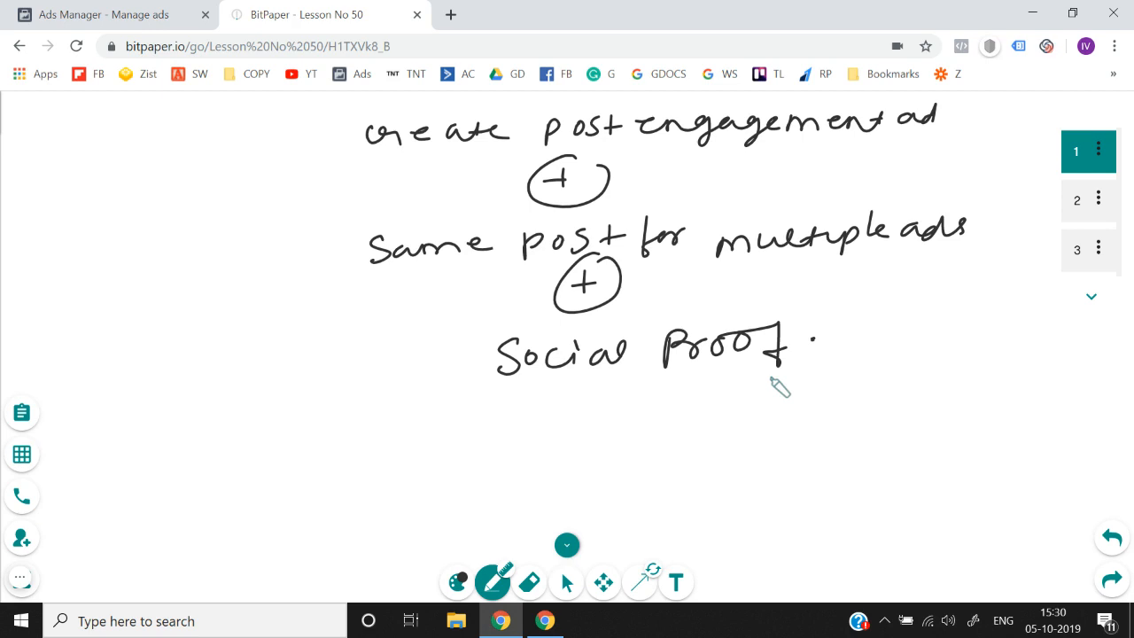
Return to Ads Manager and duplicate Ad 1 in the Engagement campaign's Bodybuilding_Fb ad set.
{"action": "left_click", "coordinate": [184, 12]}
{"action": "left_click", "coordinate": [95, 363]}
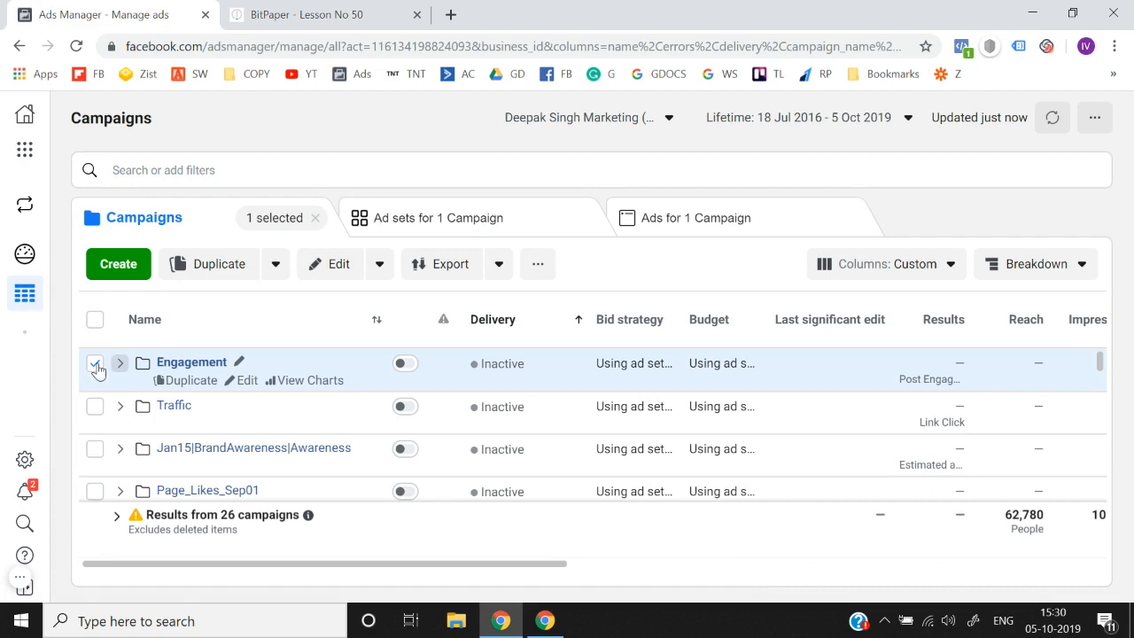
{"action": "left_click", "coordinate": [164, 364]}
{"action": "left_click", "coordinate": [168, 365]}
{"action": "left_click", "coordinate": [95, 367]}
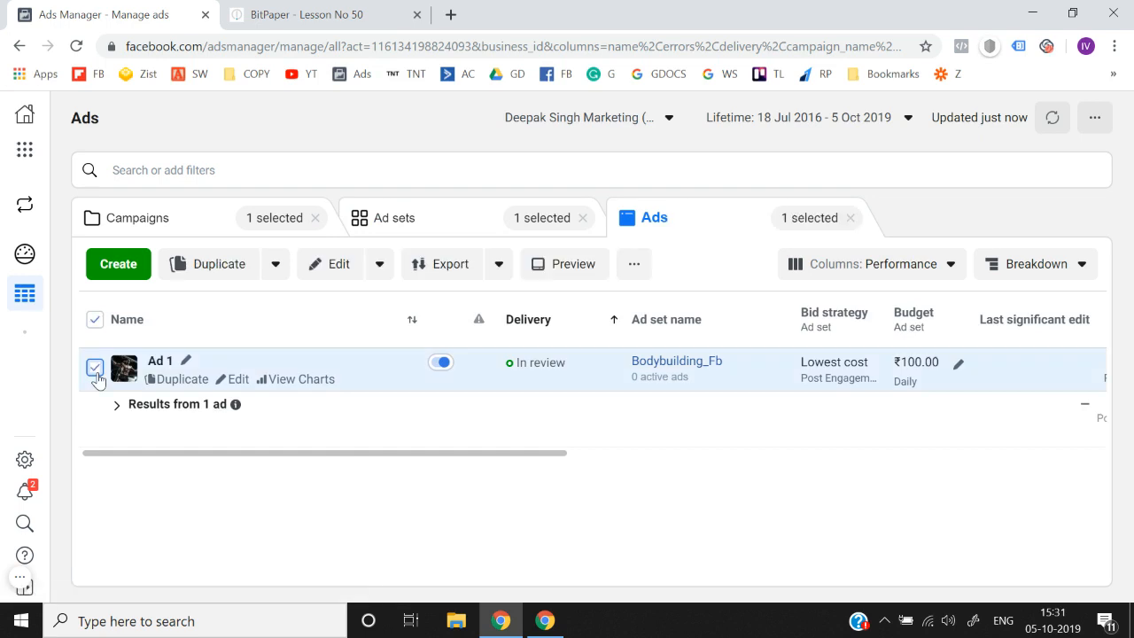
{"action": "left_click", "coordinate": [205, 264]}
{"action": "left_click", "coordinate": [787, 464]}
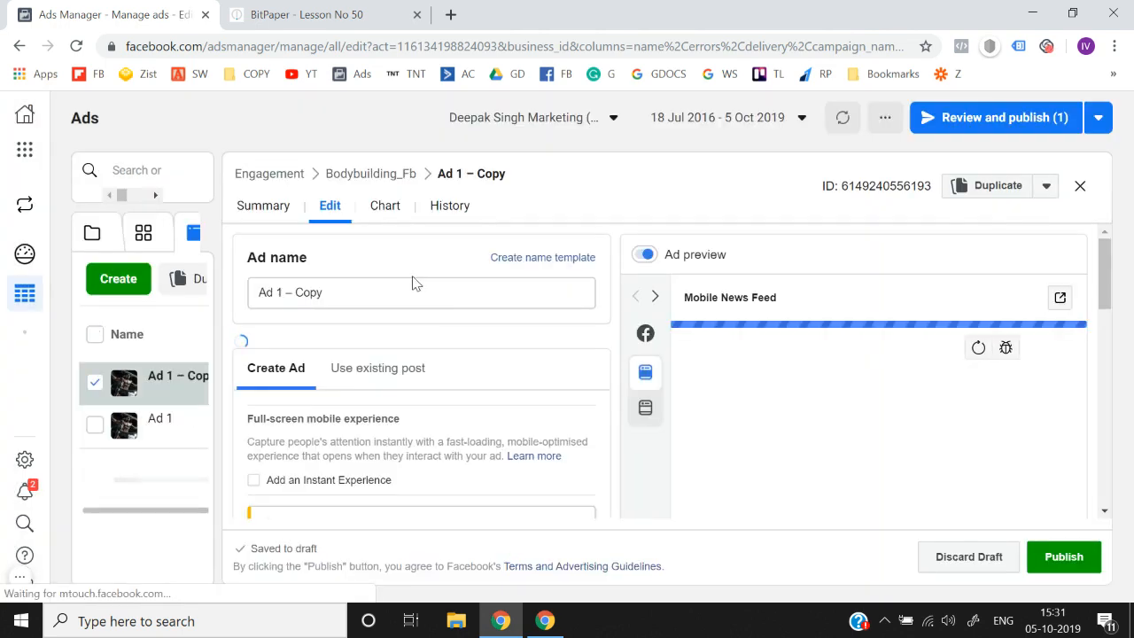
Rename the copied ad as Ad 2.
{"action": "left_click", "coordinate": [387, 295]}
{"action": "key", "text": "BackSpace"}
{"action": "key", "text": "BackSpace"}
{"action": "key", "text": "BackSpace"}
{"action": "key", "text": "BackSpace"}
{"action": "key", "text": "BackSpace"}
{"action": "key", "text": "BackSpace"}
{"action": "key", "text": "BackSpace"}
{"action": "key", "text": "BackSpace"}
{"action": "type", "text": "2"}
{"action": "left_click", "coordinate": [442, 341]}
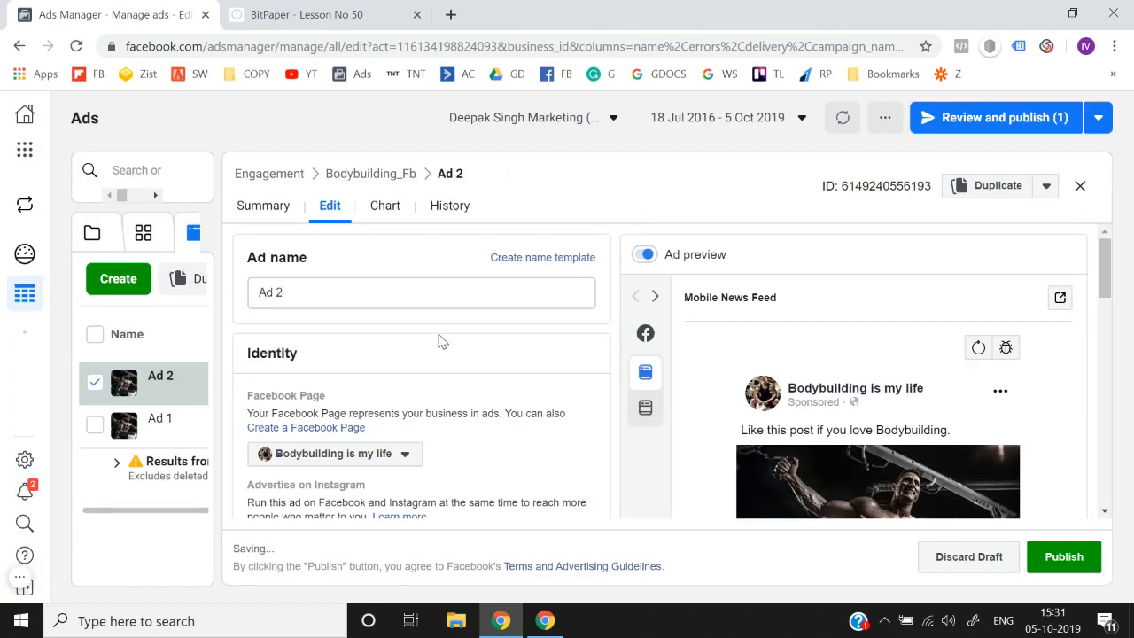
Set Ad 2 to use an existing post and open the post selection.
{"action": "scroll", "coordinate": [443, 342], "scroll_direction": "down", "scroll_amount": 3}
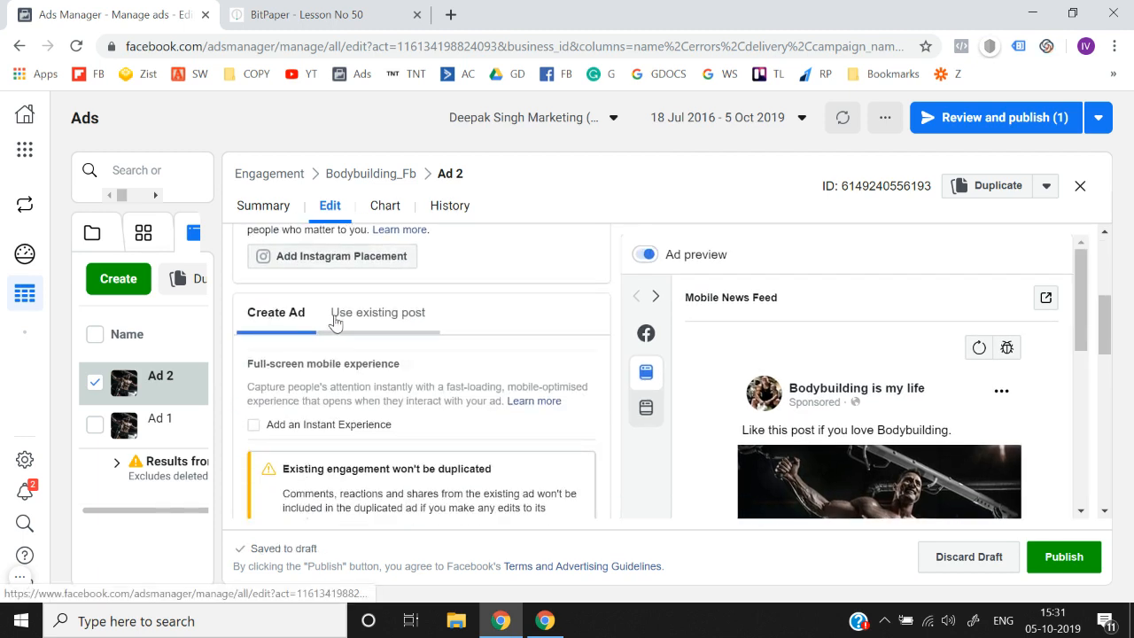
{"action": "left_click", "coordinate": [335, 321]}
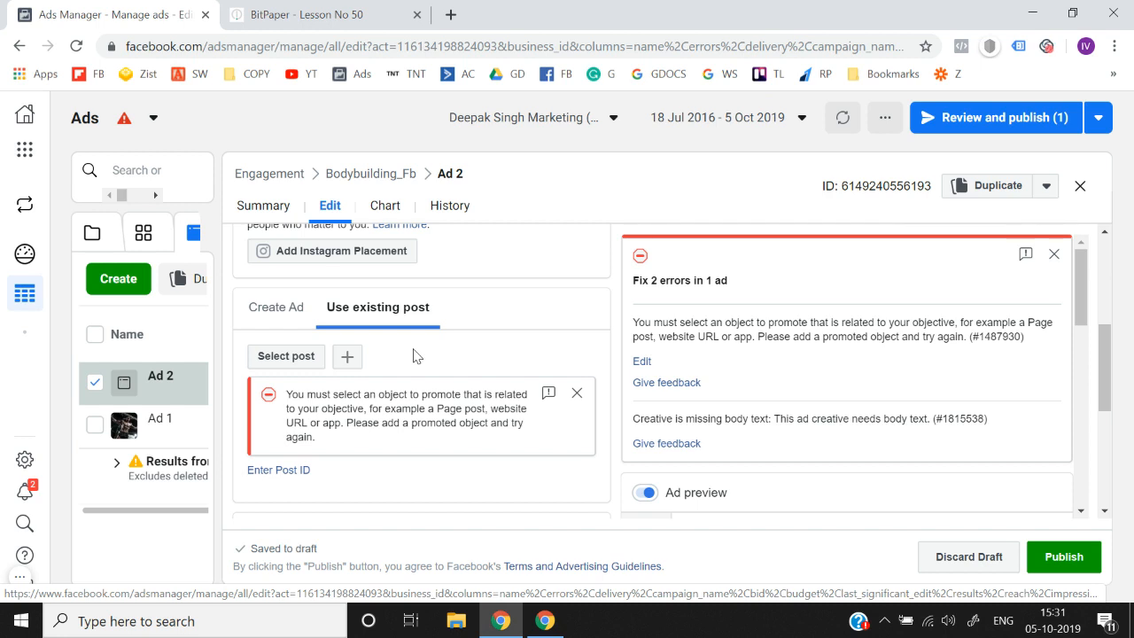
{"action": "scroll", "coordinate": [413, 355], "scroll_direction": "down", "scroll_amount": 1}
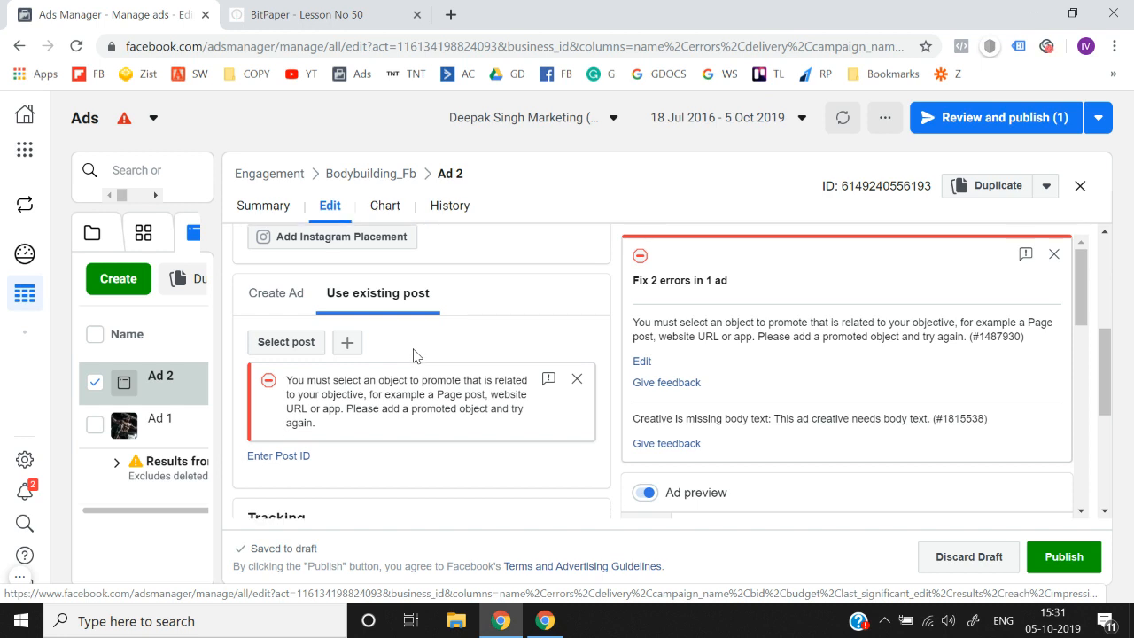
{"action": "left_click", "coordinate": [282, 344]}
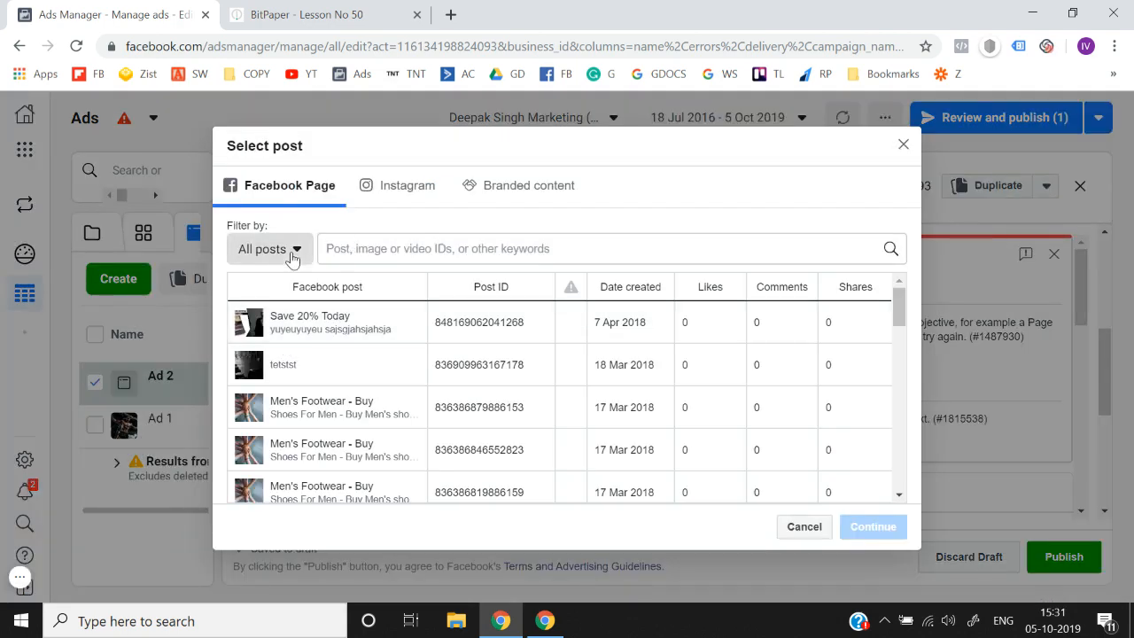
Filter the Facebook Page posts by published posts and by ads posts, and return the filter to all post types.
{"action": "left_click", "coordinate": [293, 251]}
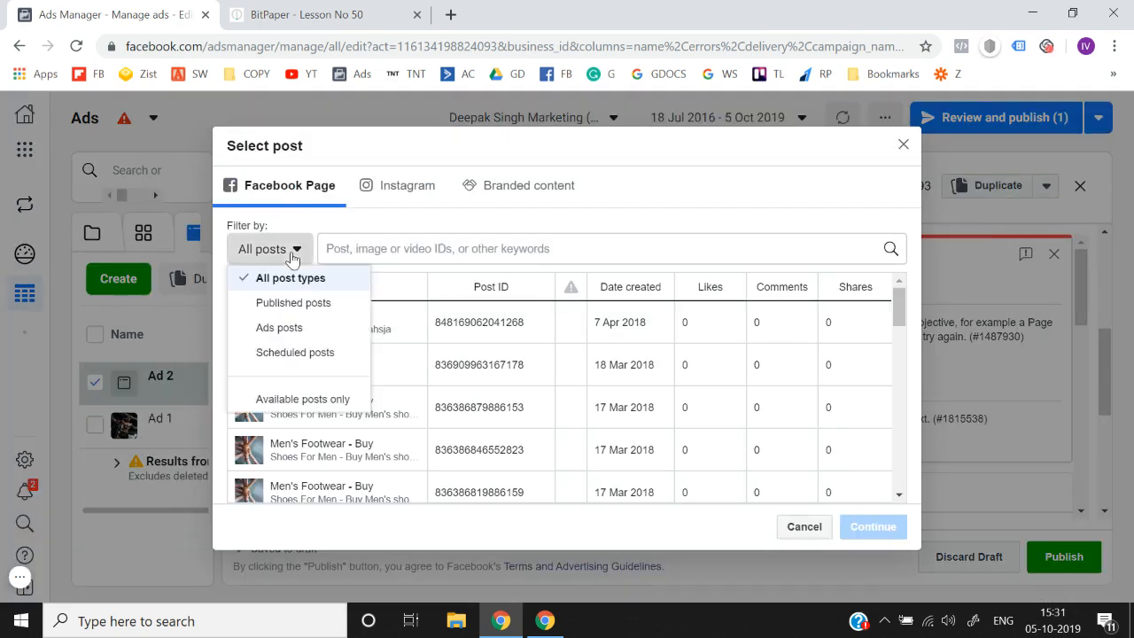
{"action": "left_click", "coordinate": [315, 303]}
{"action": "left_click", "coordinate": [428, 229]}
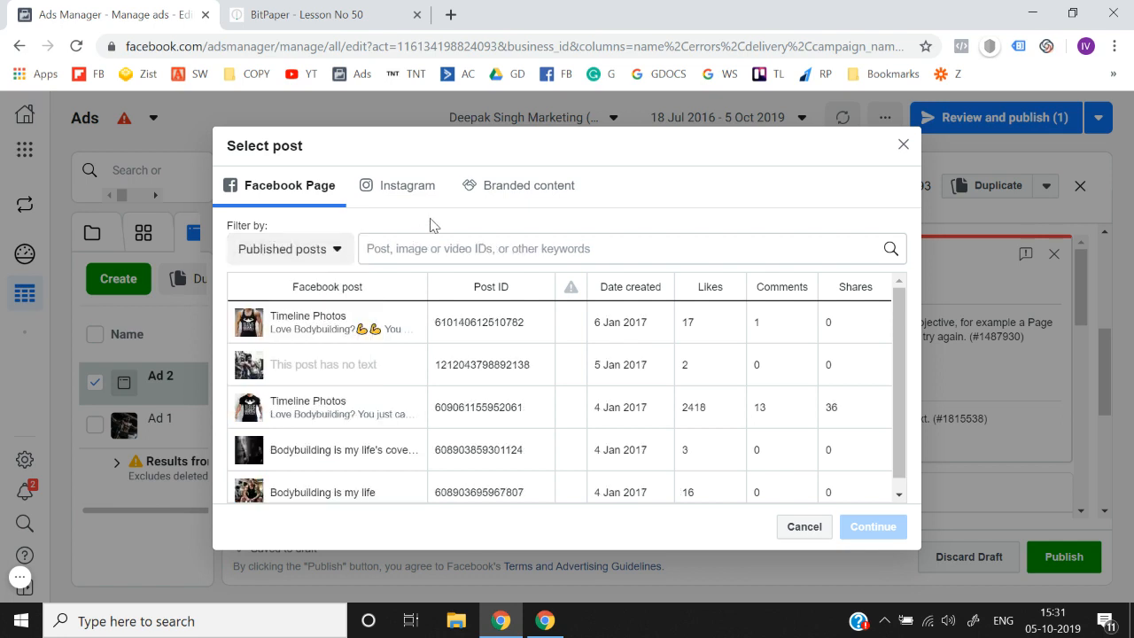
{"action": "left_click", "coordinate": [296, 254]}
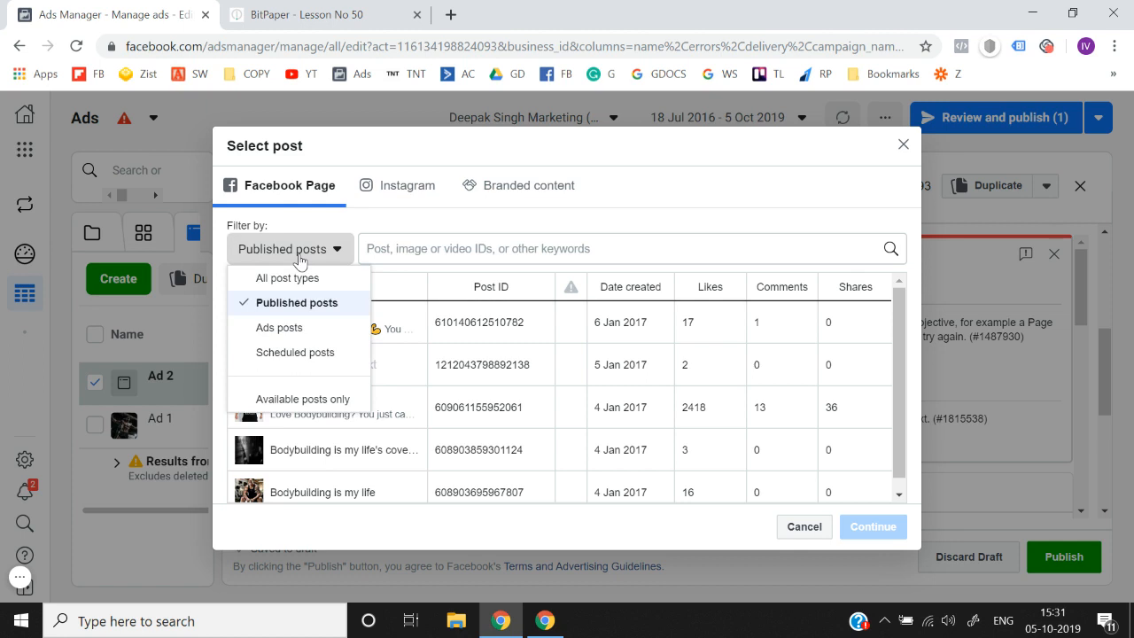
{"action": "left_click", "coordinate": [299, 329]}
{"action": "left_click", "coordinate": [625, 205]}
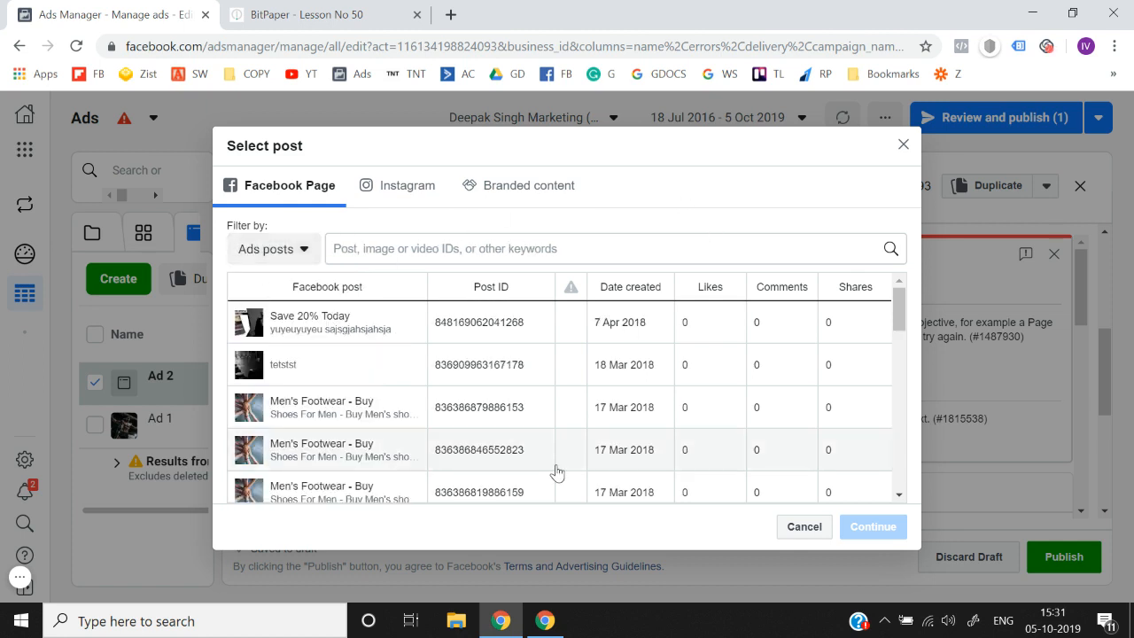
{"action": "scroll", "coordinate": [557, 472], "scroll_direction": "down", "scroll_amount": 5}
{"action": "scroll", "coordinate": [557, 473], "scroll_direction": "up", "scroll_amount": 5}
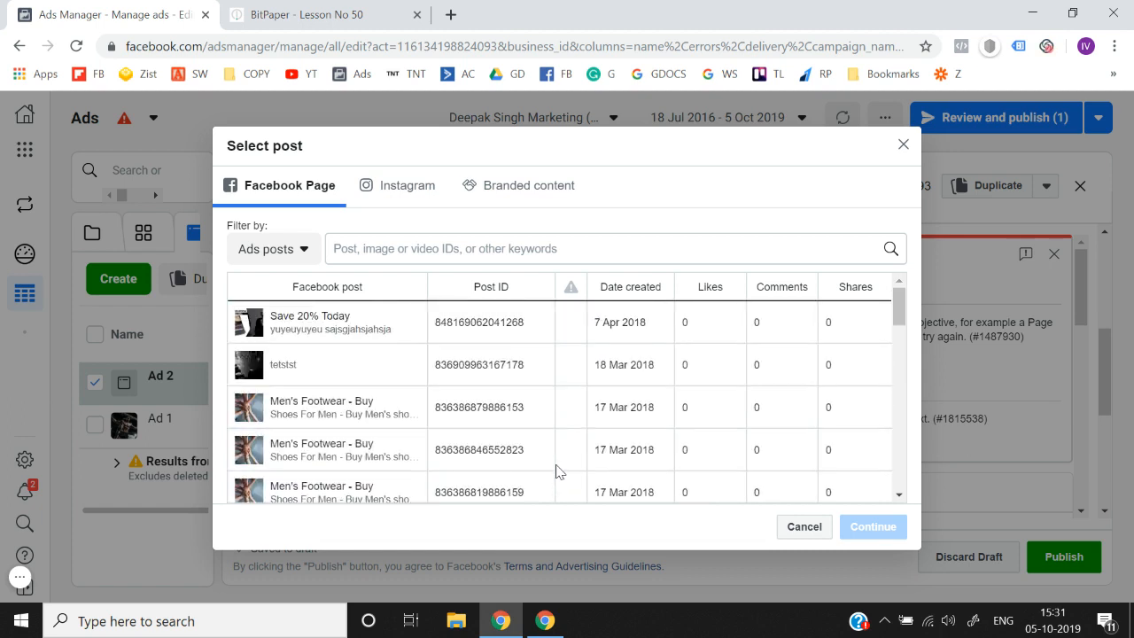
{"action": "left_click", "coordinate": [285, 257]}
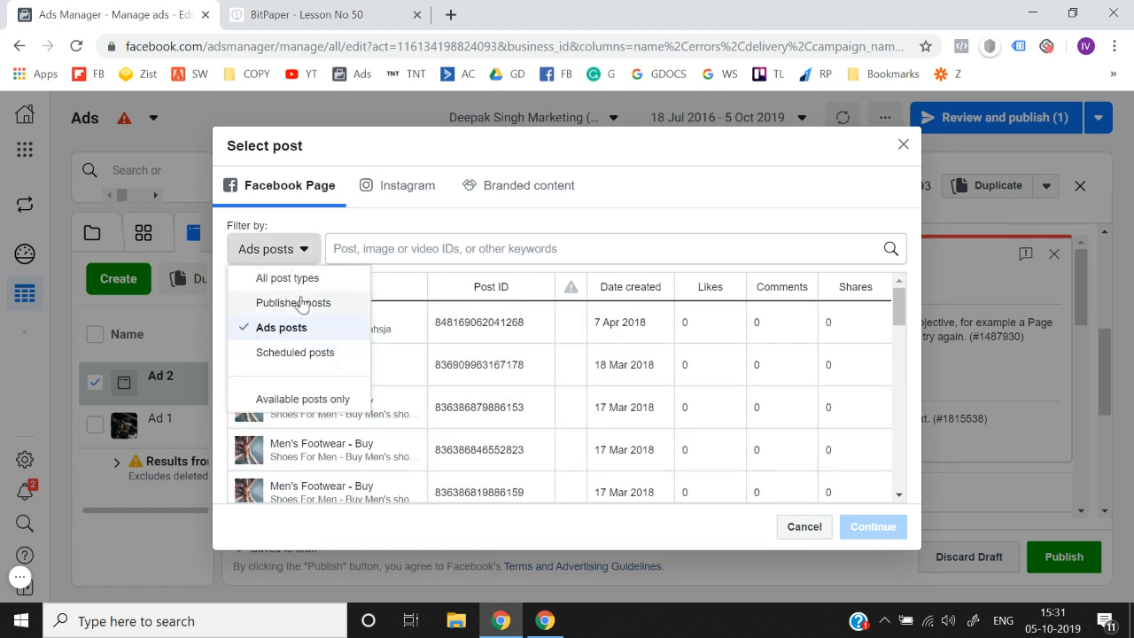
{"action": "left_click", "coordinate": [308, 282]}
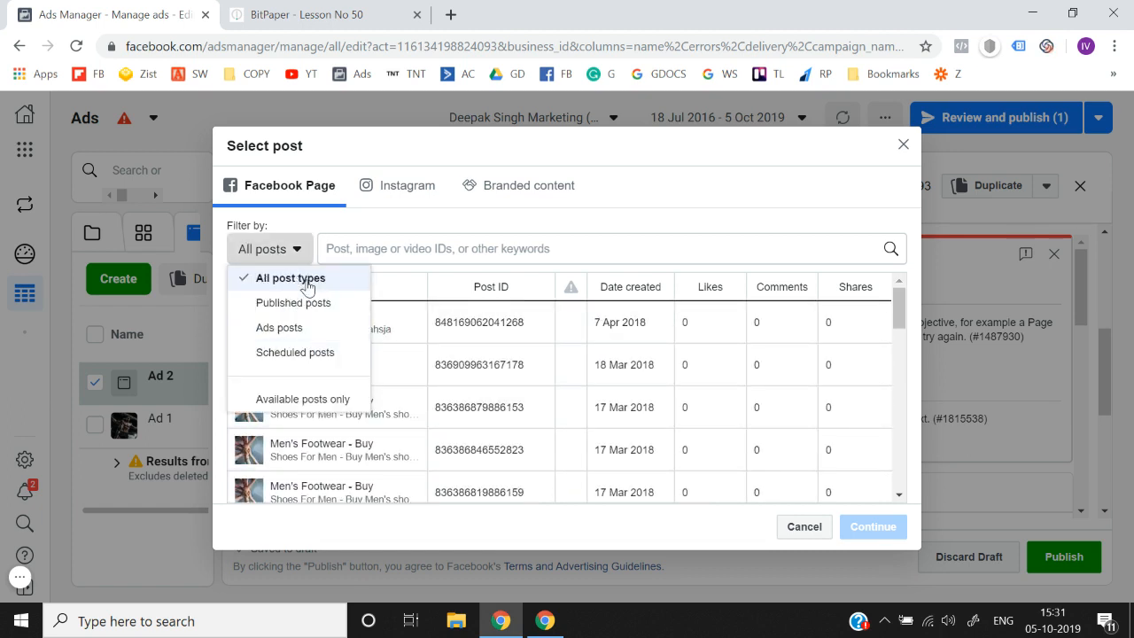
{"action": "left_click", "coordinate": [656, 187]}
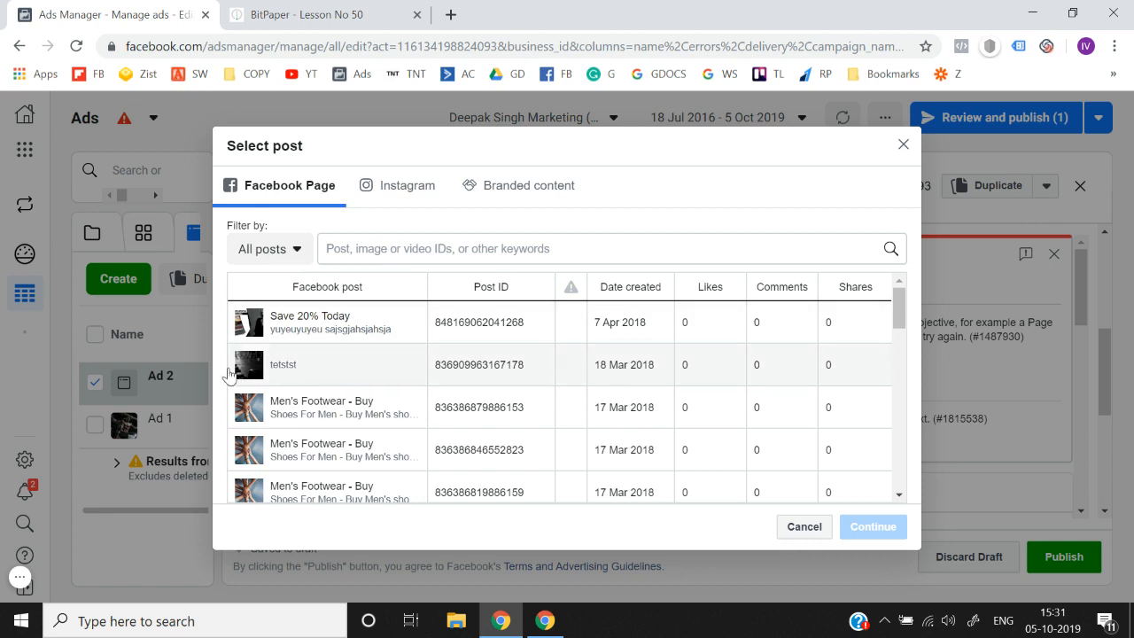
Choose a "Transform your life in 24 hours" post from 17 Mar 2018 as Ad 2's content and review its preview.
{"action": "scroll", "coordinate": [469, 412], "scroll_direction": "down", "scroll_amount": 3}
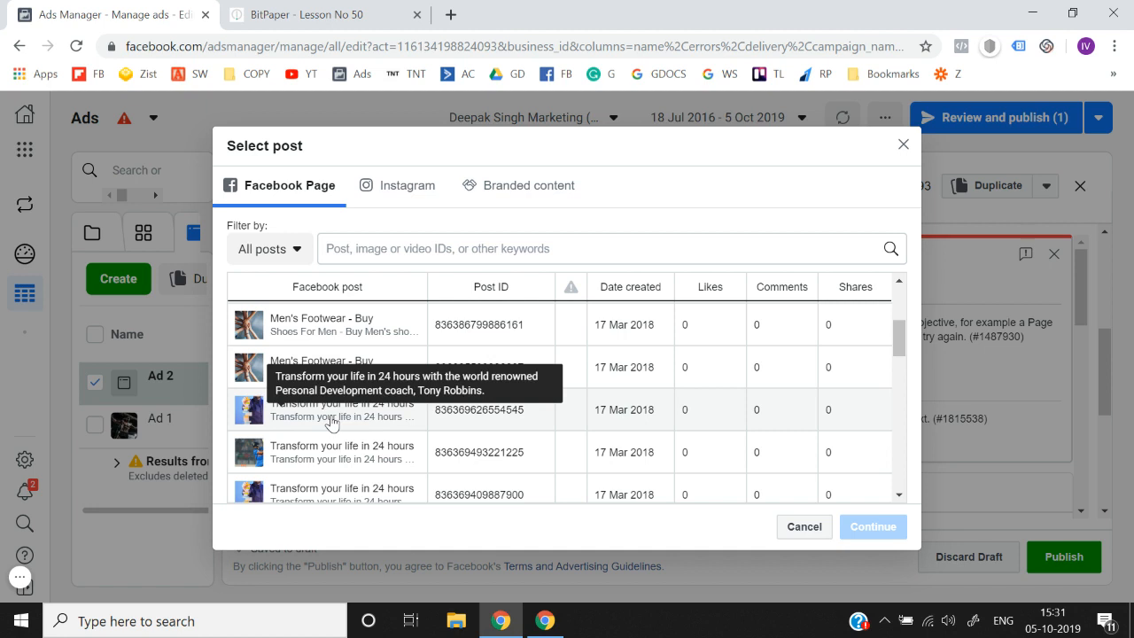
{"action": "left_click", "coordinate": [332, 422]}
{"action": "left_click", "coordinate": [874, 529]}
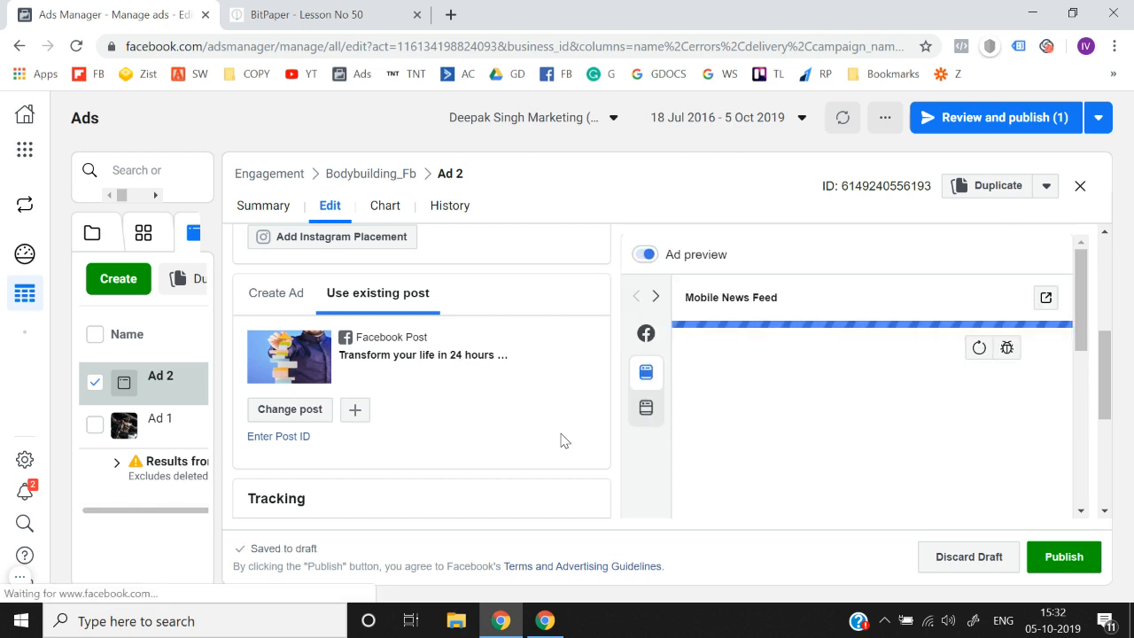
{"action": "scroll", "coordinate": [562, 438], "scroll_direction": "down", "scroll_amount": 1}
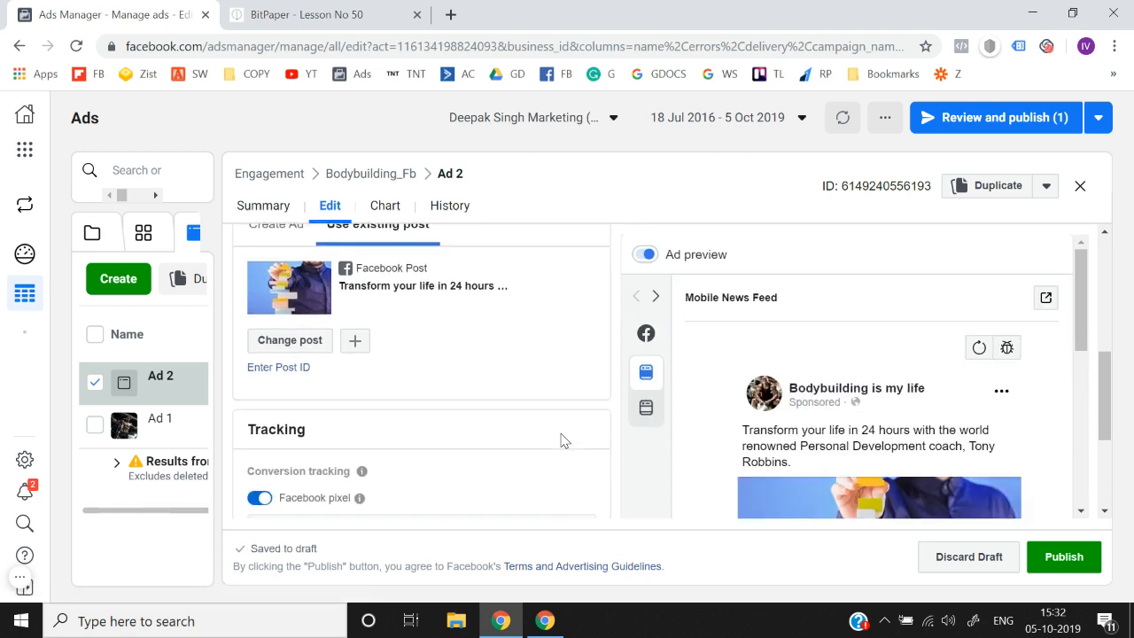
{"action": "scroll", "coordinate": [886, 461], "scroll_direction": "down", "scroll_amount": 3}
{"action": "scroll", "coordinate": [419, 349], "scroll_direction": "up", "scroll_amount": 2}
{"action": "scroll", "coordinate": [418, 349], "scroll_direction": "down", "scroll_amount": 3}
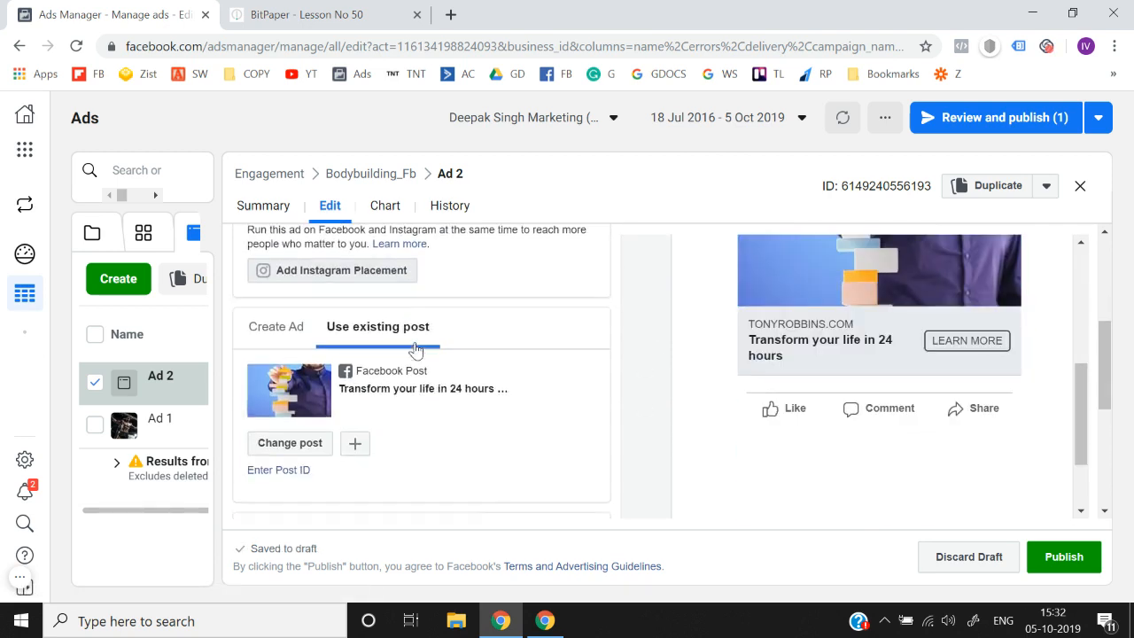
Copy the post ID of the "Save 20% Today" post from the post selection and close the selection without applying it.
{"action": "left_click", "coordinate": [293, 315]}
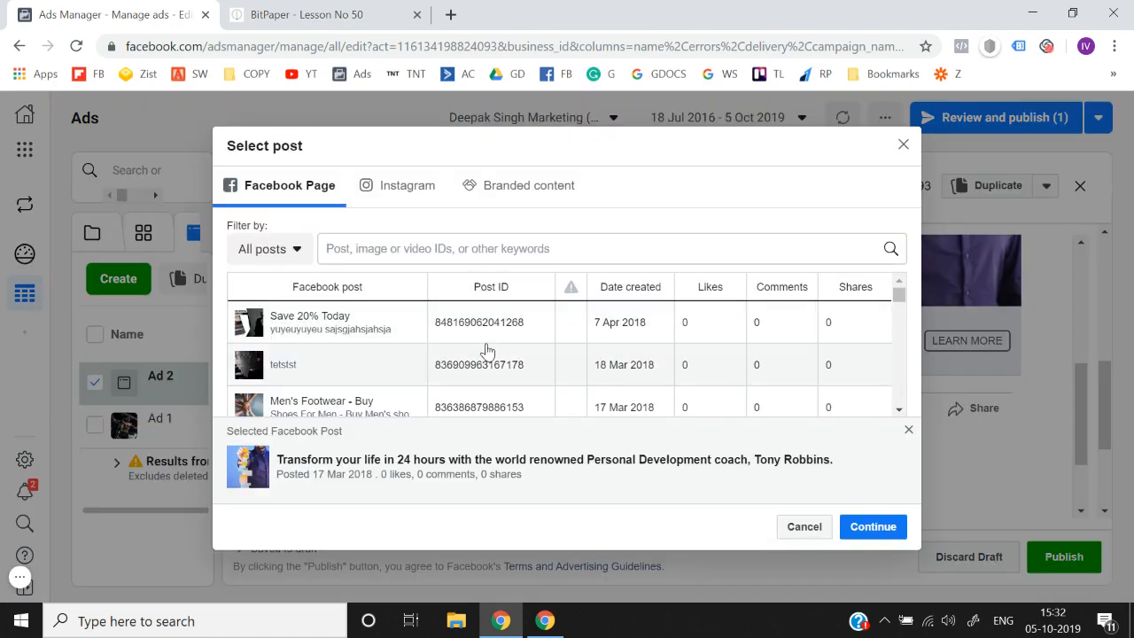
{"action": "left_click_drag", "start_coordinate": [532, 335], "coordinate": [437, 333]}
{"action": "key", "text": "ctrl+c"}
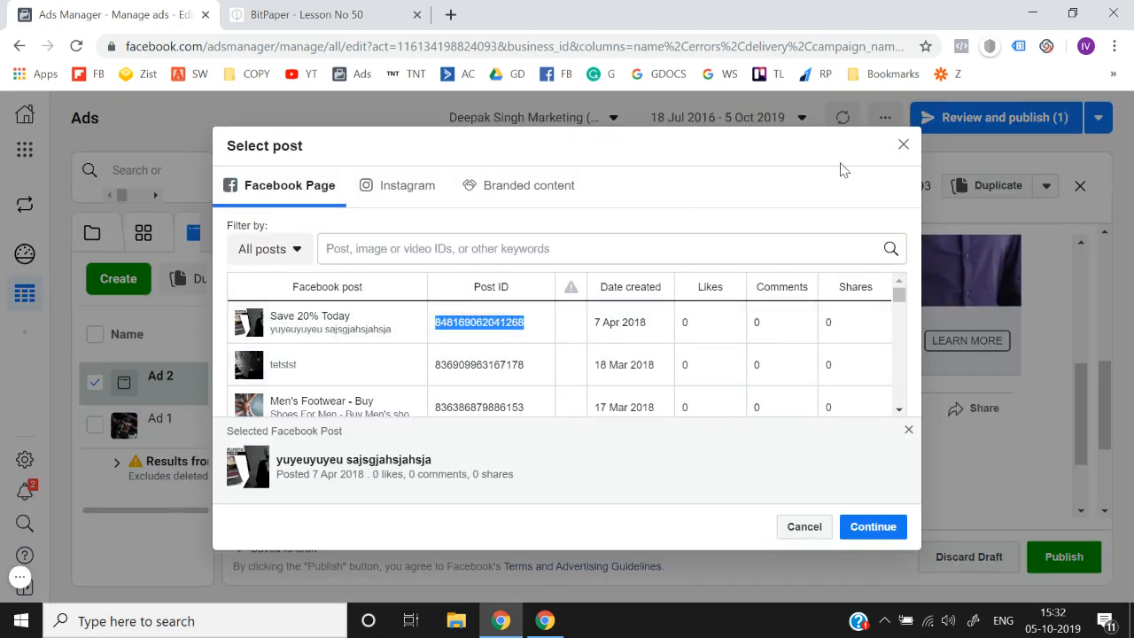
{"action": "left_click", "coordinate": [904, 146]}
{"action": "scroll", "coordinate": [485, 409], "scroll_direction": "up", "scroll_amount": 2}
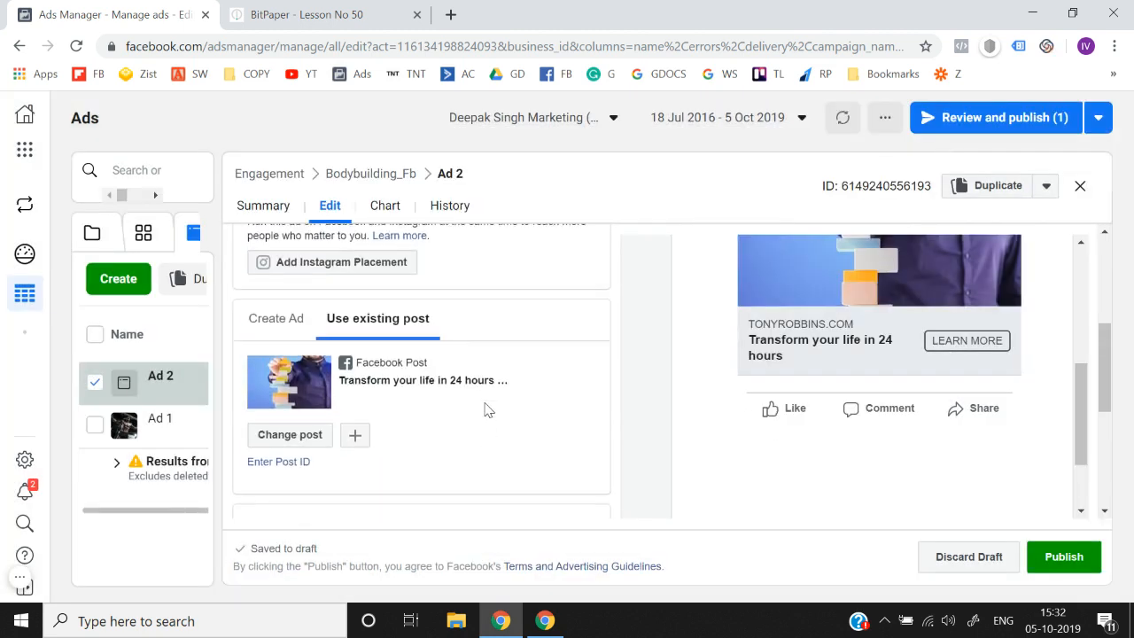
Submit the copied post ID as Ad 2's existing post and check the ad preview.
{"action": "left_click", "coordinate": [287, 464]}
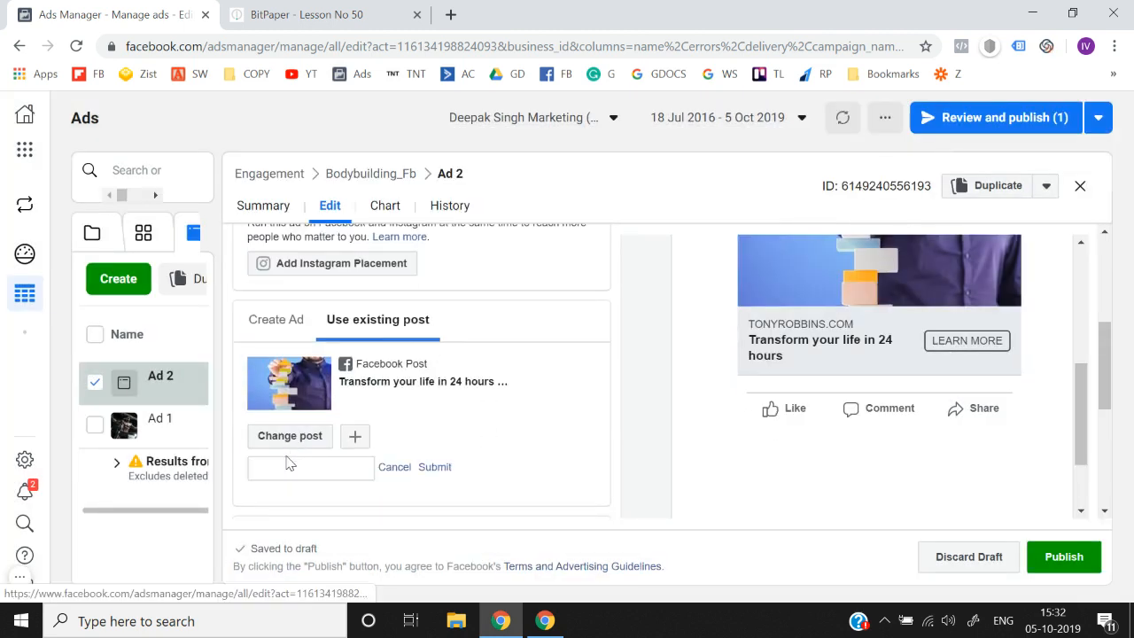
{"action": "key", "text": "ctrl+v"}
{"action": "left_click", "coordinate": [435, 467]}
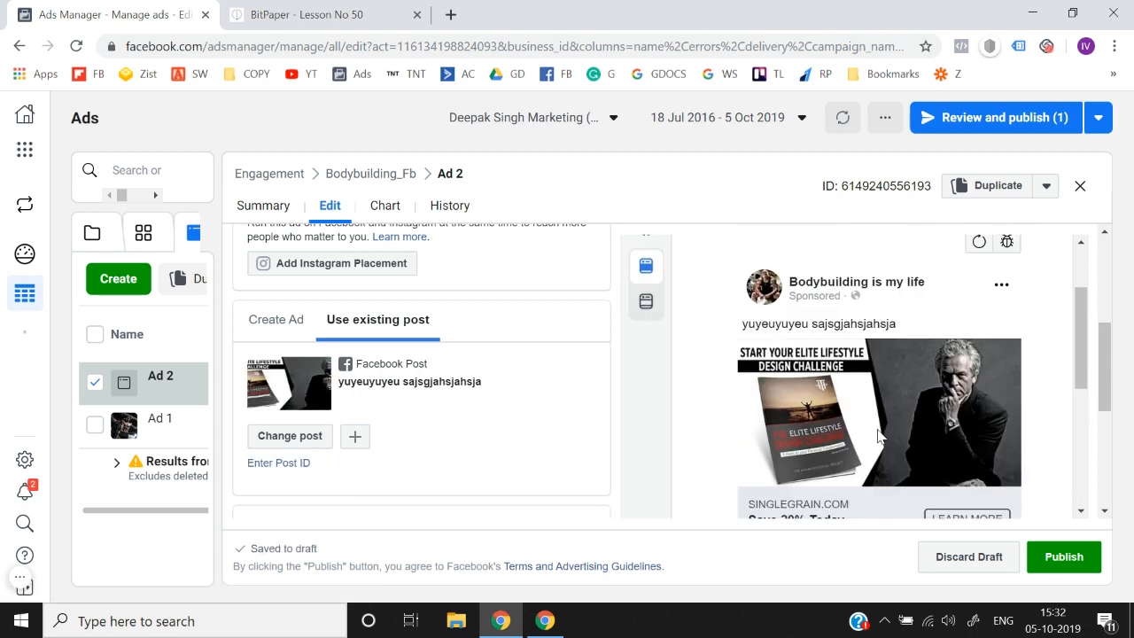
{"action": "scroll", "coordinate": [877, 434], "scroll_direction": "down", "scroll_amount": 5}
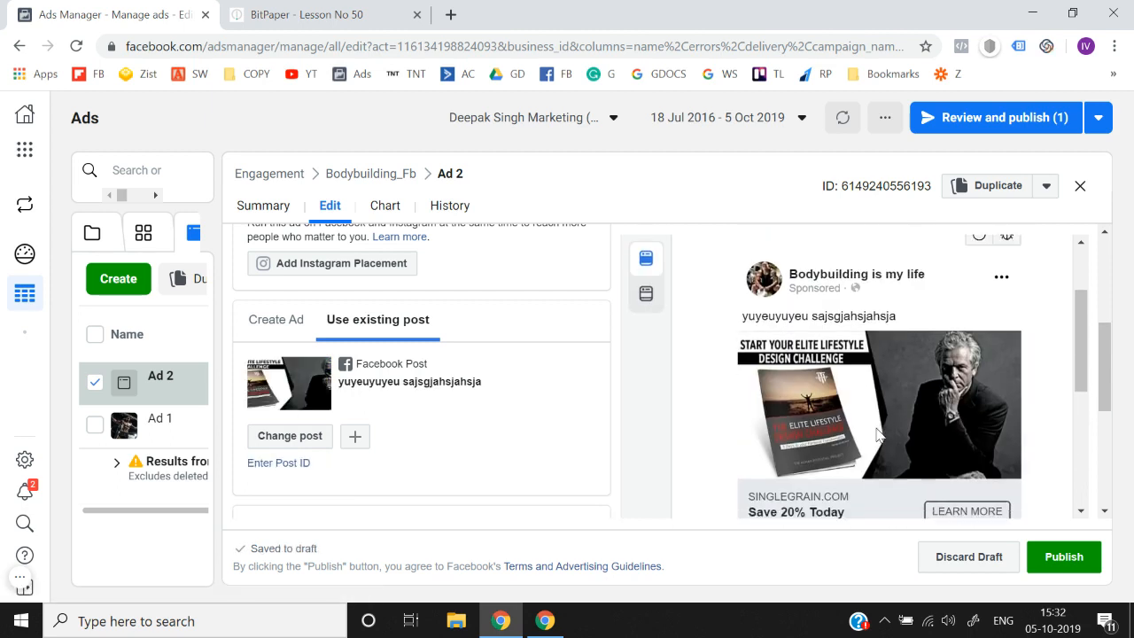
Publish Ad 2 and return to the list of all ad sets with the ad unselected.
{"action": "left_click", "coordinate": [1064, 558]}
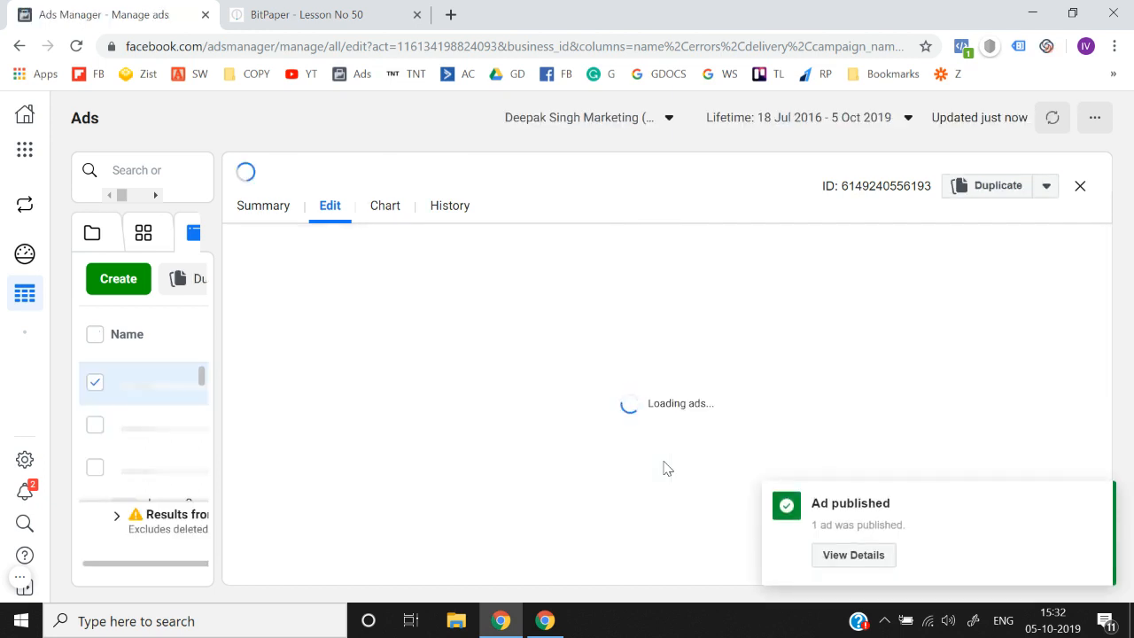
{"action": "scroll", "coordinate": [666, 466], "scroll_direction": "down", "scroll_amount": 1}
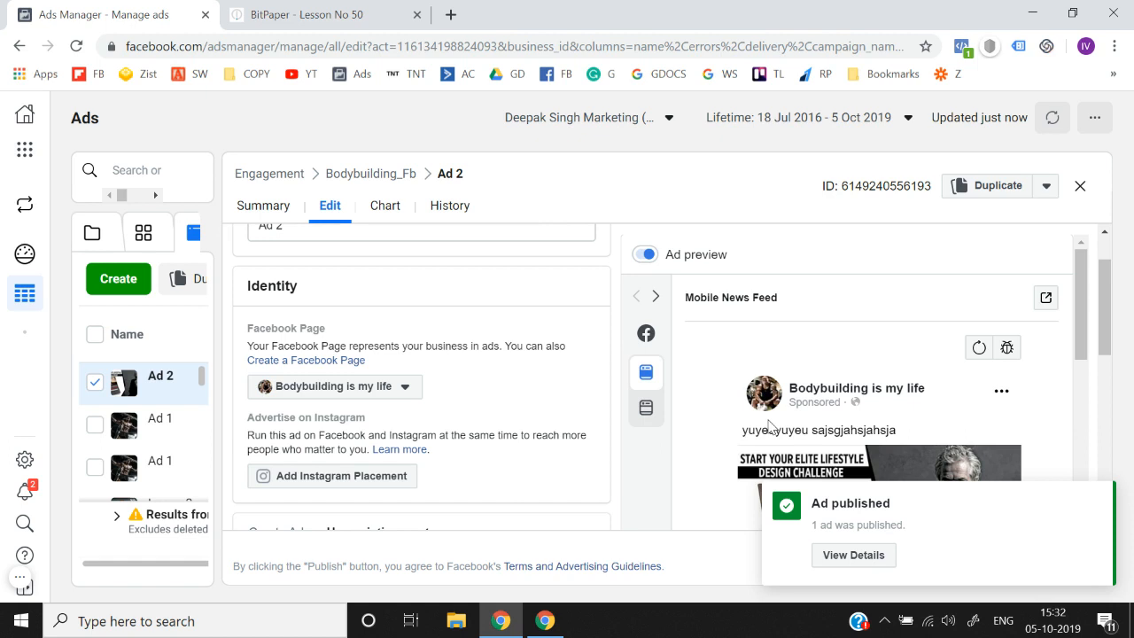
{"action": "left_click", "coordinate": [1081, 191]}
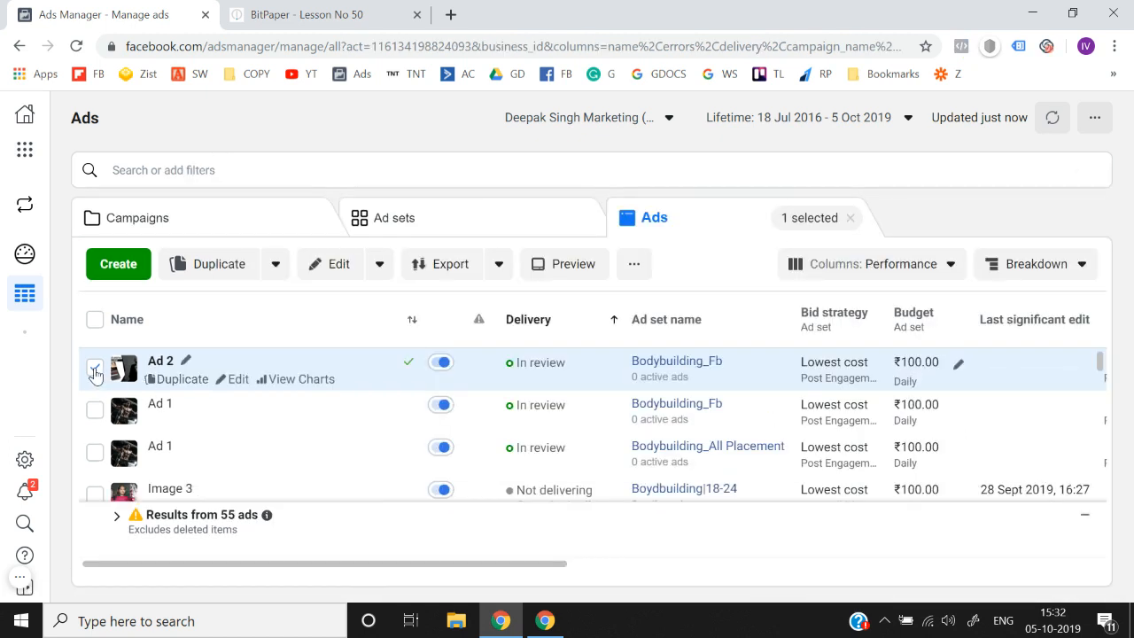
{"action": "left_click", "coordinate": [95, 370]}
{"action": "left_click", "coordinate": [373, 210]}
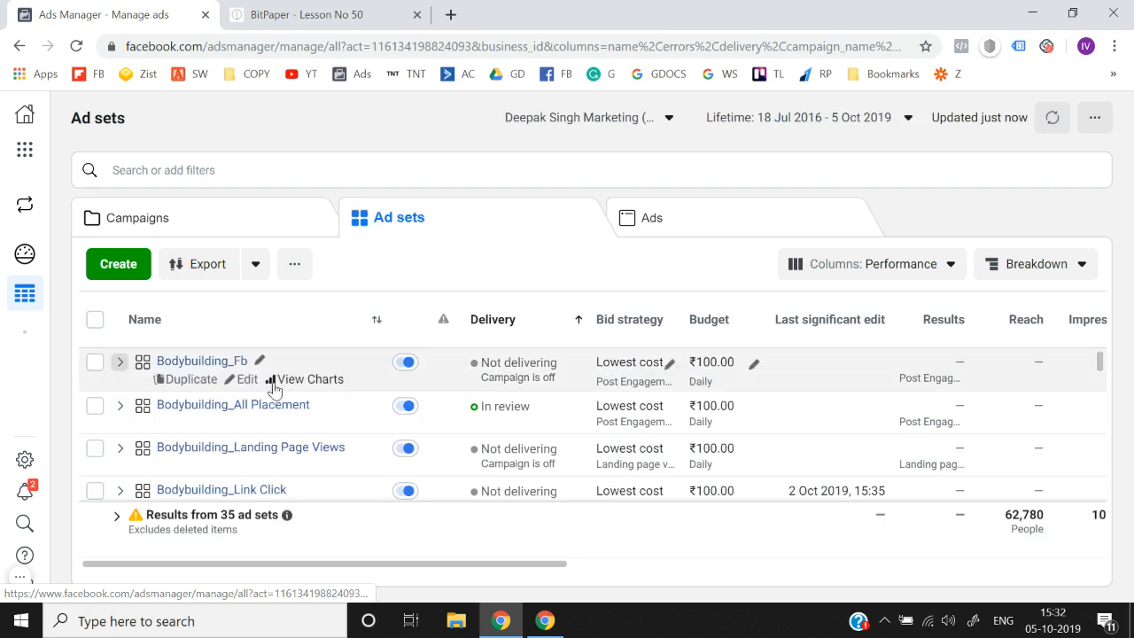
Switch to the BitPaper lesson board and handwrite a circled "Post" above a circled "5K" beside the existing notes.
{"action": "left_click", "coordinate": [370, 9]}
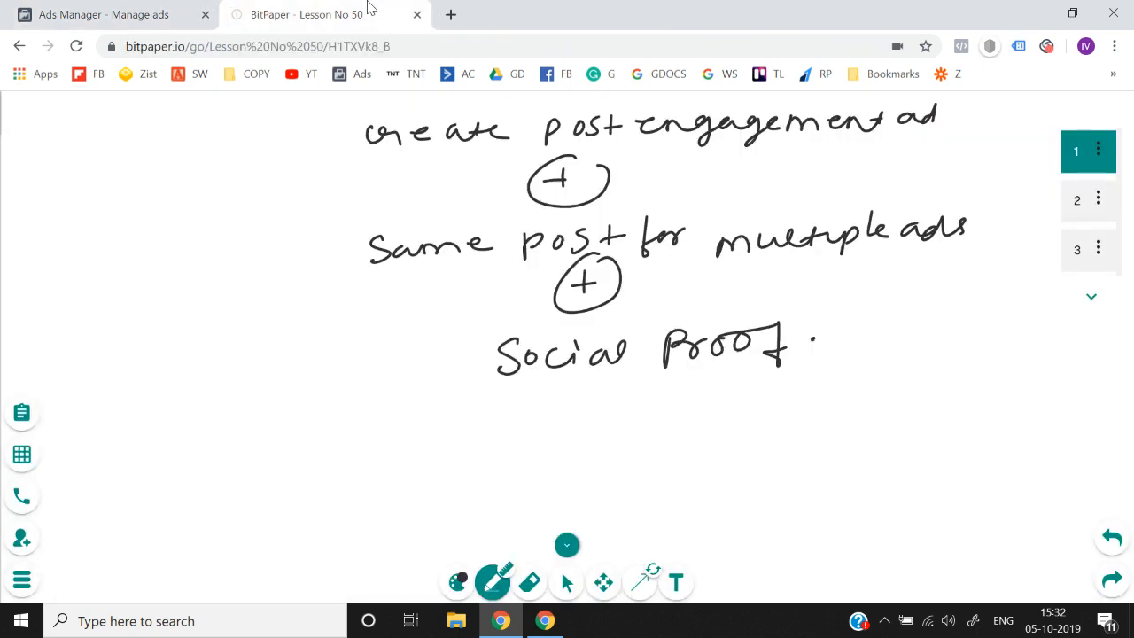
{"action": "left_click_drag", "start_coordinate": [106, 229], "coordinate": [130, 235]}
{"action": "mouse_move", "coordinate": [145, 226]}
{"action": "left_mouse_down"}
{"action": "mouse_move", "coordinate": [152, 241]}
{"action": "mouse_move", "coordinate": [175, 234]}
{"action": "left_mouse_up"}
{"action": "left_click_drag", "start_coordinate": [167, 235], "coordinate": [183, 228]}
{"action": "mouse_move", "coordinate": [182, 184]}
{"action": "left_mouse_down"}
{"action": "mouse_move", "coordinate": [82, 236]}
{"action": "mouse_move", "coordinate": [190, 216]}
{"action": "left_mouse_up"}
{"action": "left_click_drag", "start_coordinate": [119, 311], "coordinate": [111, 338]}
{"action": "left_click_drag", "start_coordinate": [119, 308], "coordinate": [132, 303]}
{"action": "mouse_move", "coordinate": [139, 304]}
{"action": "left_mouse_down"}
{"action": "mouse_move", "coordinate": [141, 323]}
{"action": "mouse_move", "coordinate": [165, 321]}
{"action": "left_mouse_up"}
{"action": "mouse_move", "coordinate": [169, 278]}
{"action": "left_mouse_down"}
{"action": "mouse_move", "coordinate": [102, 381]}
{"action": "mouse_move", "coordinate": [167, 301]}
{"action": "left_mouse_up"}
Draw a vertical divider beside the circled notes, with an arrow from "5K" across it to a circled, underlined "5K" below a short campaign label.
{"action": "left_click_drag", "start_coordinate": [220, 166], "coordinate": [219, 423]}
{"action": "mouse_move", "coordinate": [253, 298]}
{"action": "left_mouse_down"}
{"action": "mouse_move", "coordinate": [236, 319]}
{"action": "mouse_move", "coordinate": [328, 301]}
{"action": "left_mouse_up"}
{"action": "mouse_move", "coordinate": [119, 370]}
{"action": "left_mouse_down"}
{"action": "mouse_move", "coordinate": [256, 398]}
{"action": "mouse_move", "coordinate": [258, 370]}
{"action": "left_mouse_up"}
{"action": "mouse_move", "coordinate": [292, 330]}
{"action": "left_mouse_down"}
{"action": "mouse_move", "coordinate": [285, 353]}
{"action": "mouse_move", "coordinate": [317, 346]}
{"action": "left_mouse_up"}
{"action": "left_click_drag", "start_coordinate": [329, 328], "coordinate": [322, 344]}
{"action": "left_click_drag", "start_coordinate": [271, 316], "coordinate": [354, 319]}
{"action": "left_click_drag", "start_coordinate": [302, 379], "coordinate": [318, 373]}
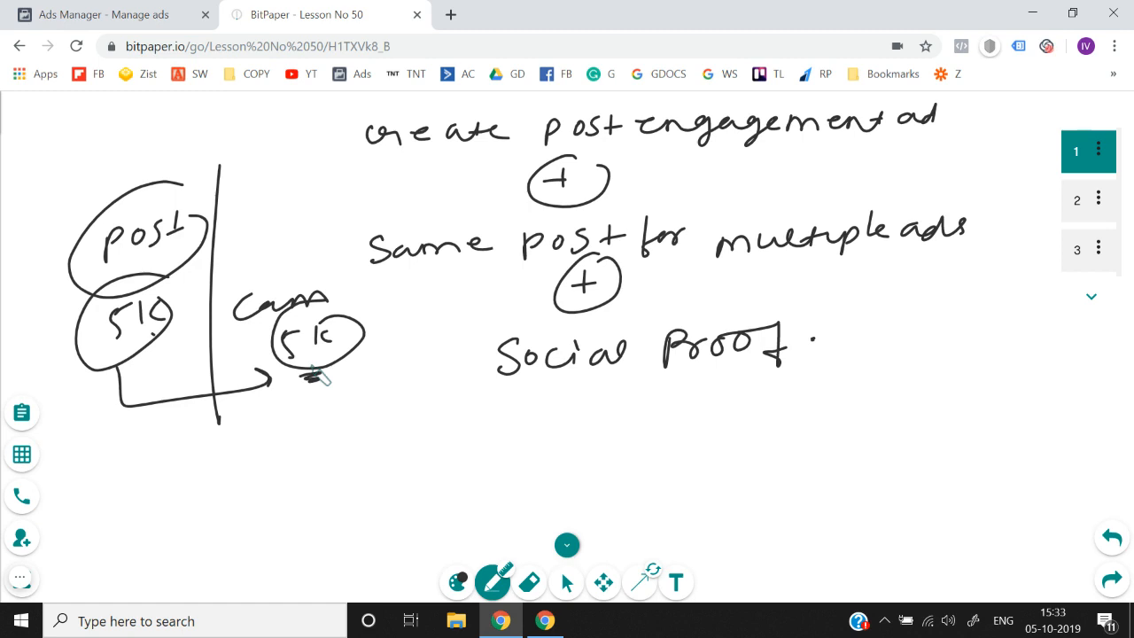
Return to Ads Manager, view the ads in the Bodybuilding_Fb ad set, and open the Engagement campaign's ad sets.
{"action": "left_click", "coordinate": [114, 11]}
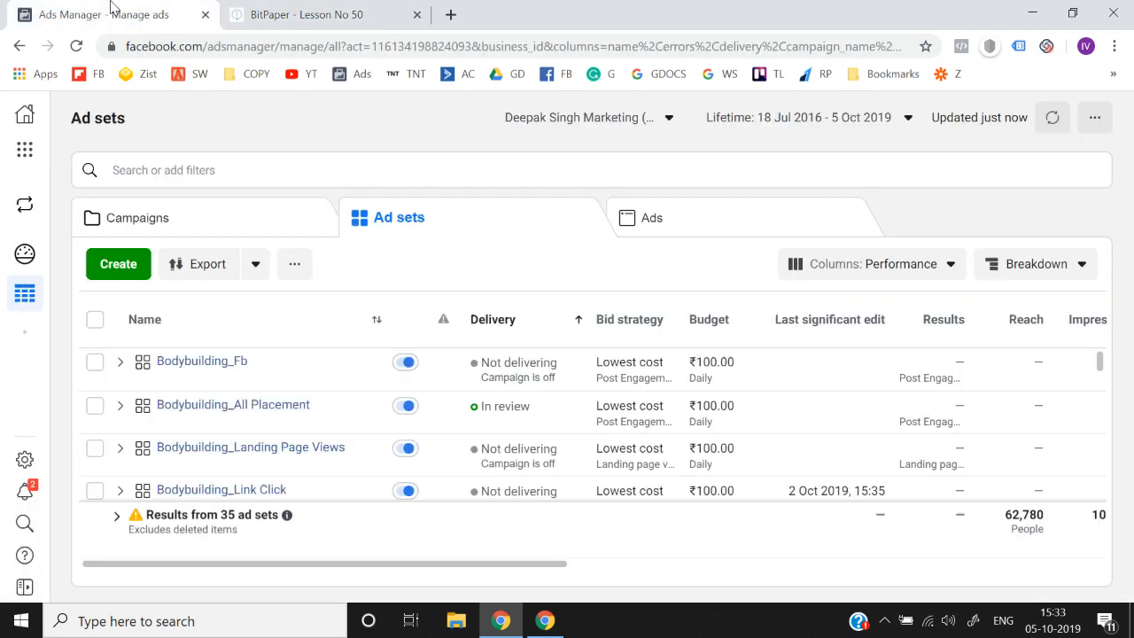
{"action": "left_click", "coordinate": [232, 363]}
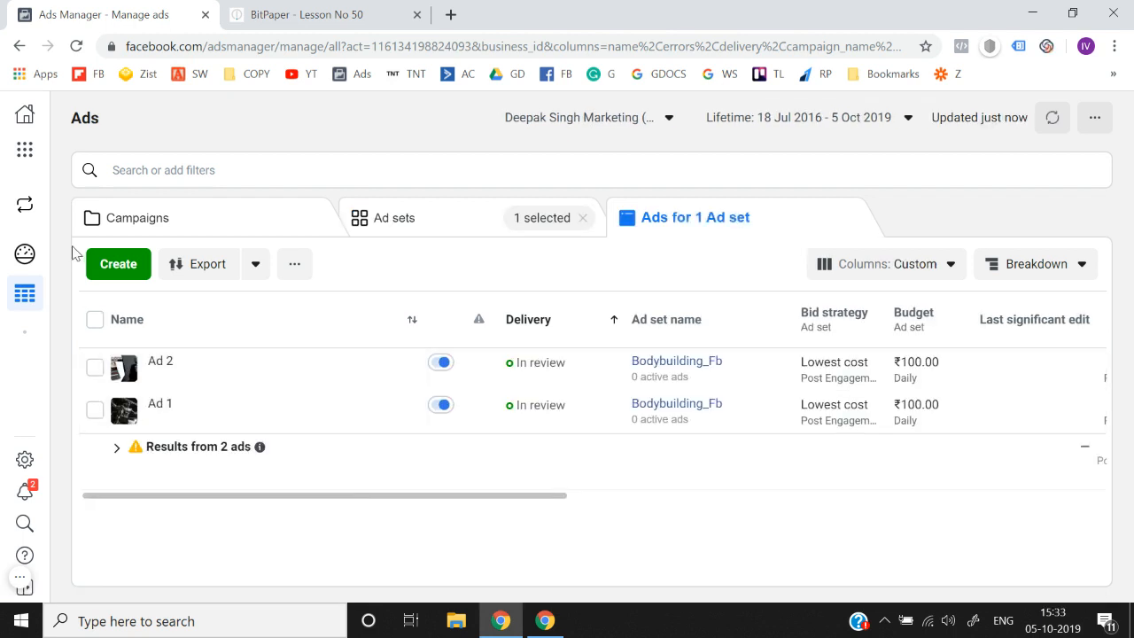
{"action": "left_click", "coordinate": [241, 211]}
{"action": "left_click", "coordinate": [181, 365]}
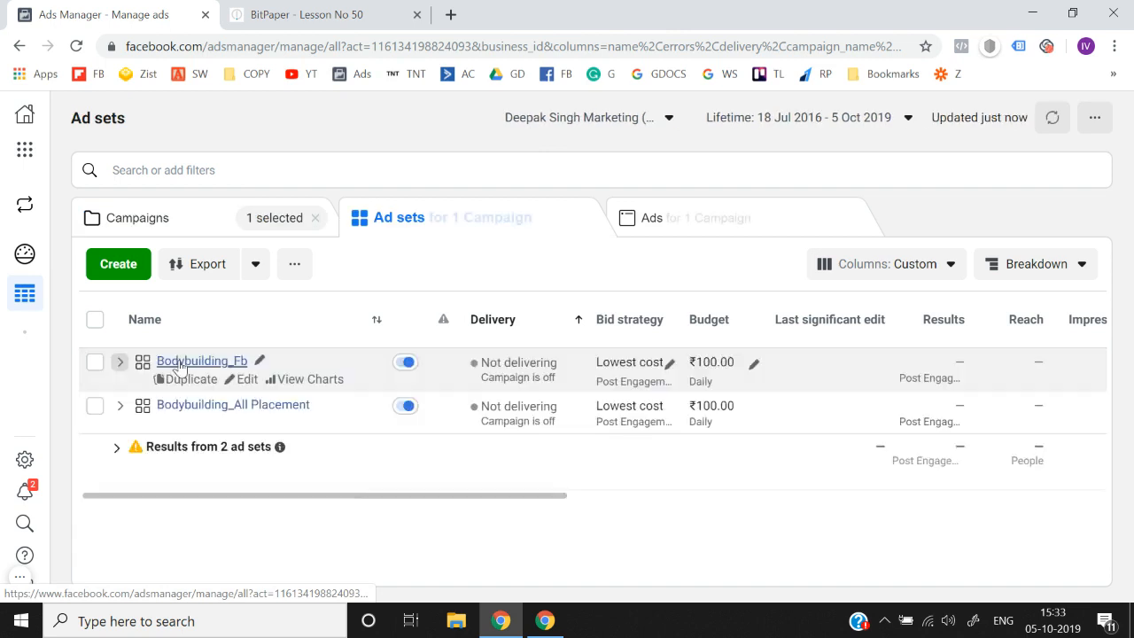
Duplicate Ad 1 of the Bodybuilding_All Placement ad set once into the original campaign, showing existing reactions, comments and shares.
{"action": "left_click", "coordinate": [94, 406]}
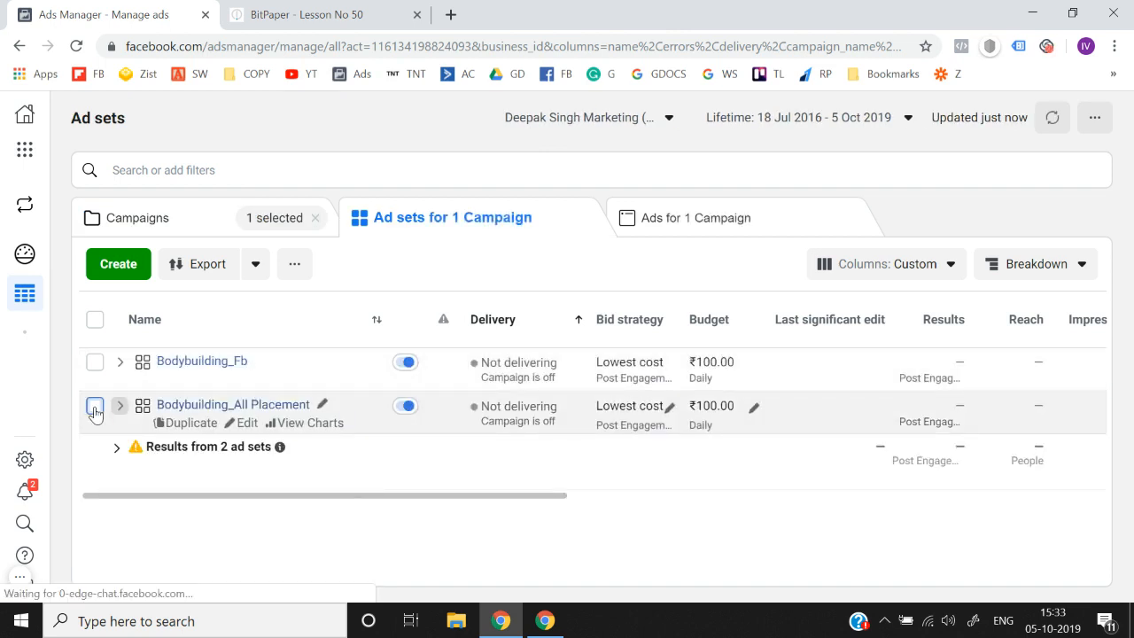
{"action": "left_click", "coordinate": [192, 408]}
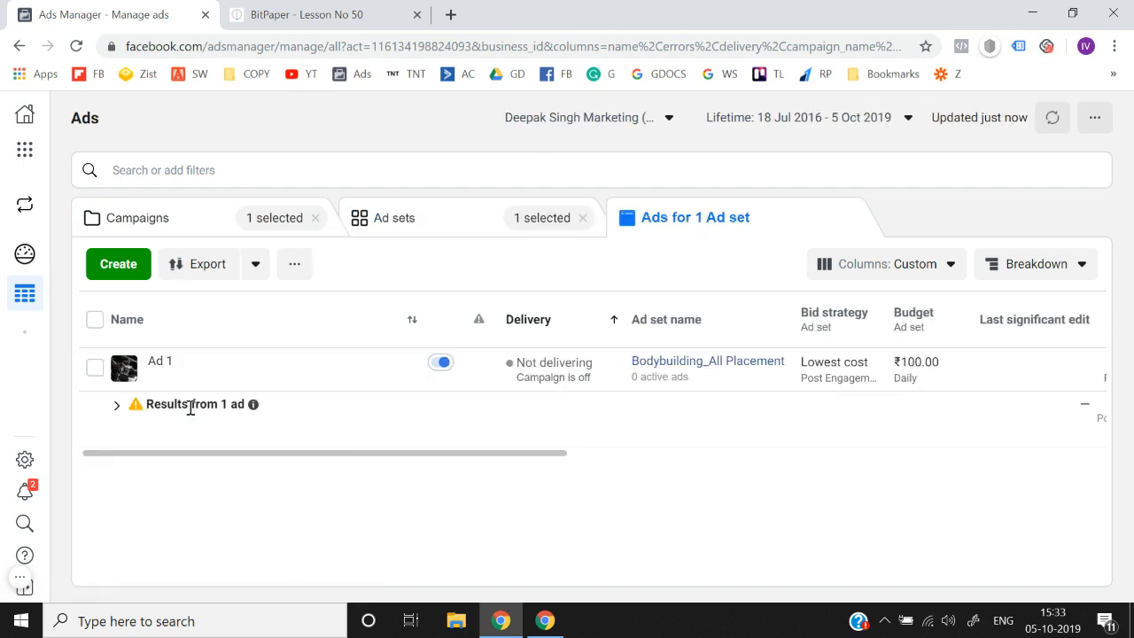
{"action": "left_click", "coordinate": [96, 369]}
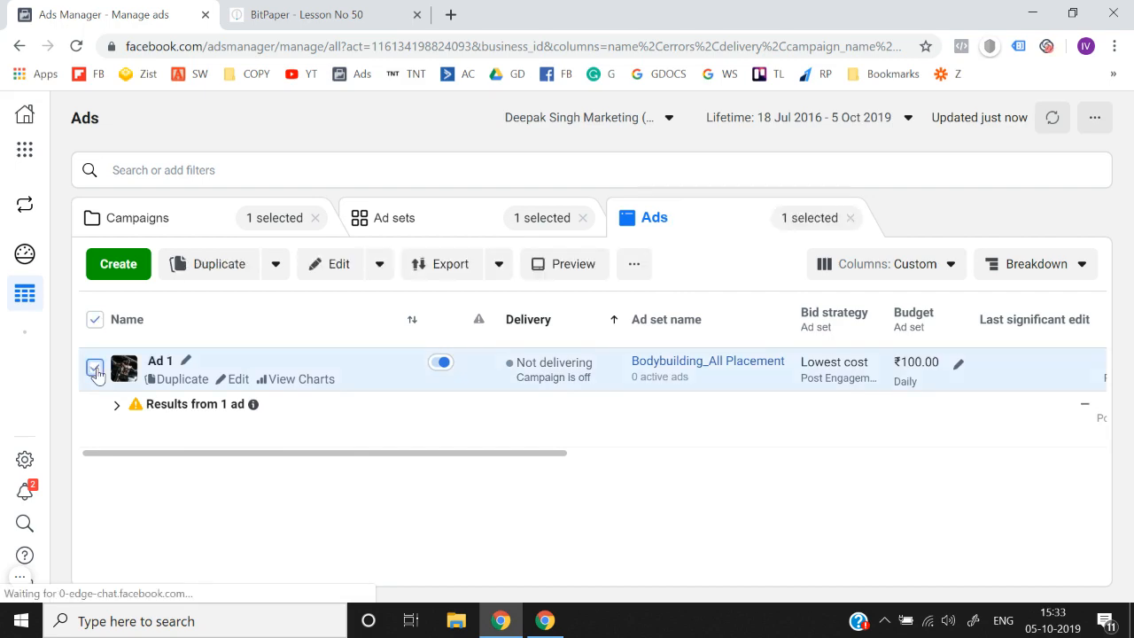
{"action": "left_click", "coordinate": [212, 263]}
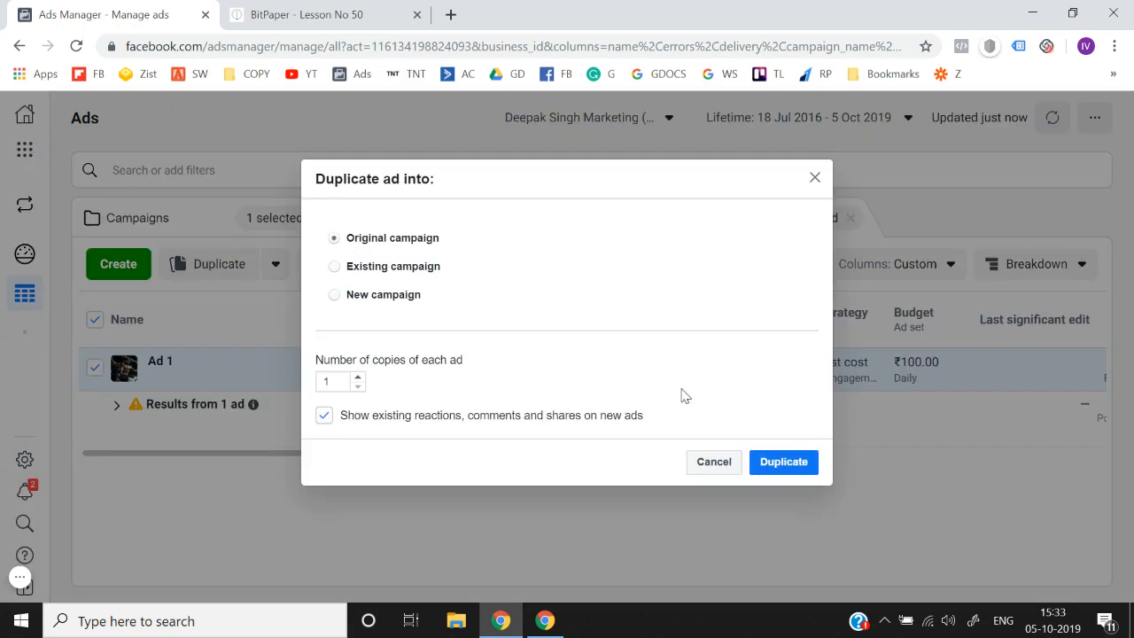
{"action": "left_click", "coordinate": [783, 462]}
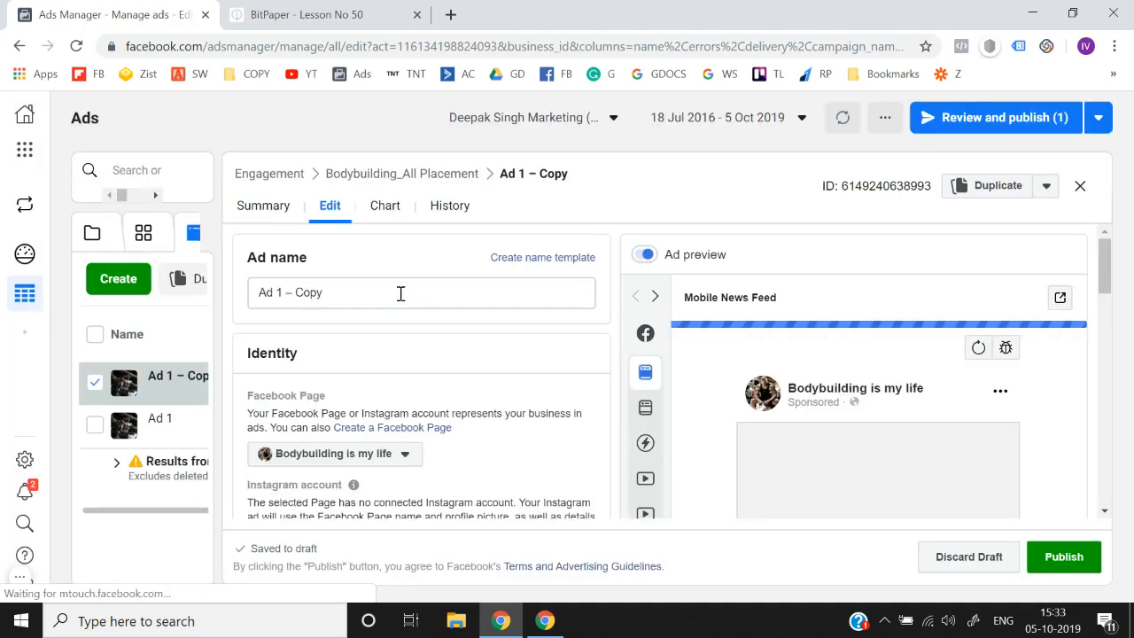
Rename the duplicated ad as Ad 2.
{"action": "left_click", "coordinate": [400, 293]}
{"action": "key", "text": "BackSpace"}
{"action": "key", "text": "BackSpace"}
{"action": "key", "text": "BackSpace"}
{"action": "key", "text": "BackSpace"}
{"action": "key", "text": "BackSpace"}
{"action": "type", "text": "2"}
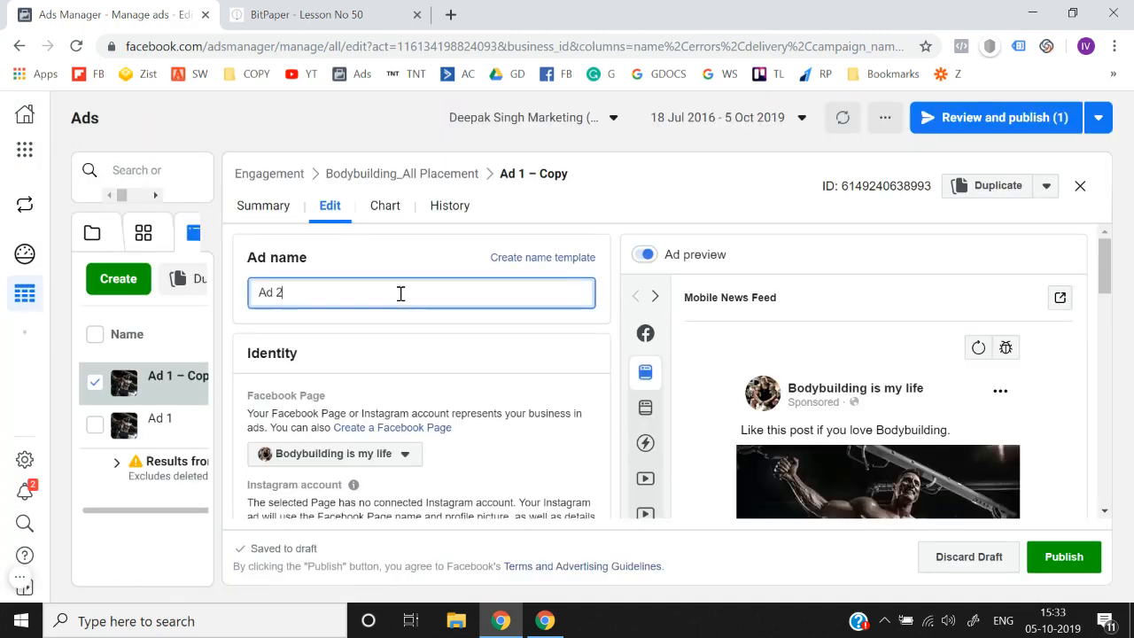
{"action": "scroll", "coordinate": [514, 365], "scroll_direction": "down", "scroll_amount": 3}
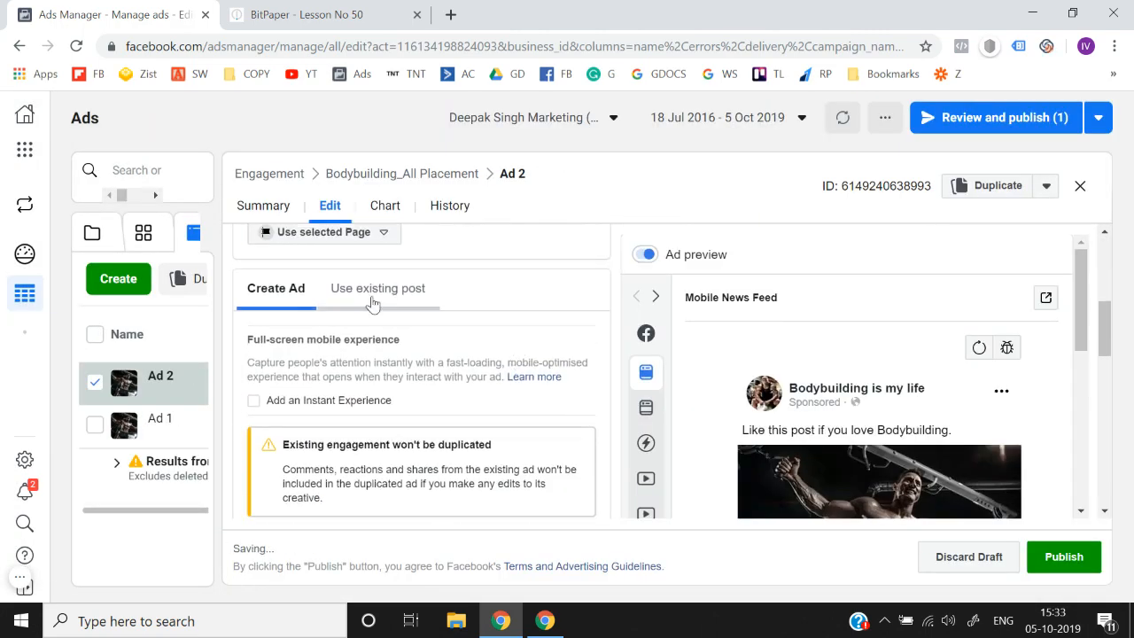
{"action": "left_click", "coordinate": [369, 301]}
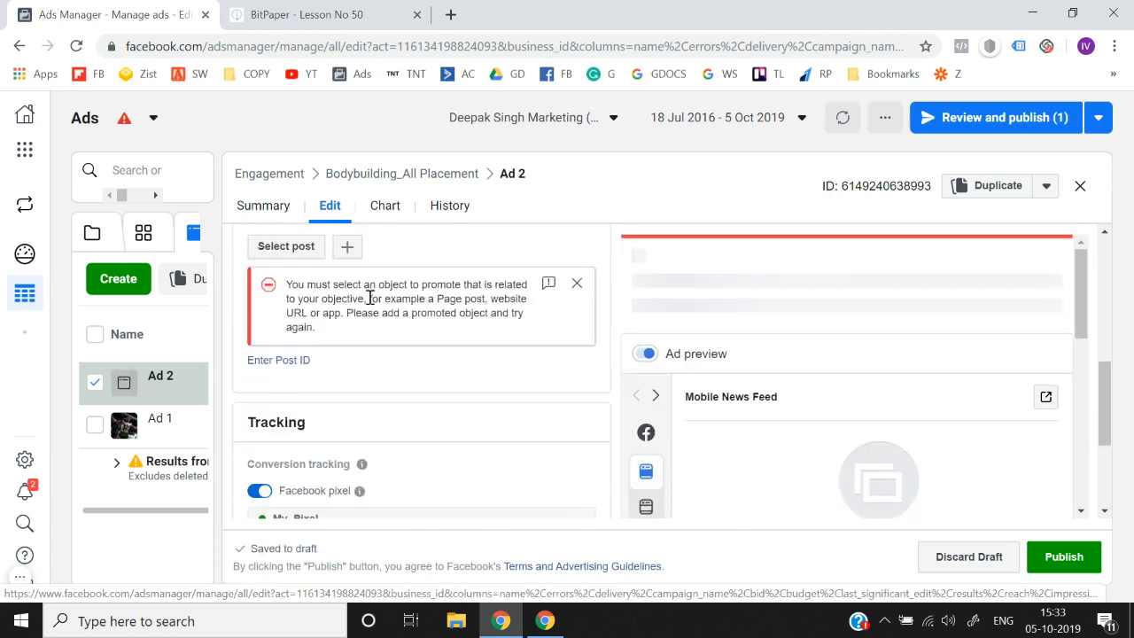
{"action": "left_click", "coordinate": [282, 360]}
{"action": "key", "text": "ctrl+v"}
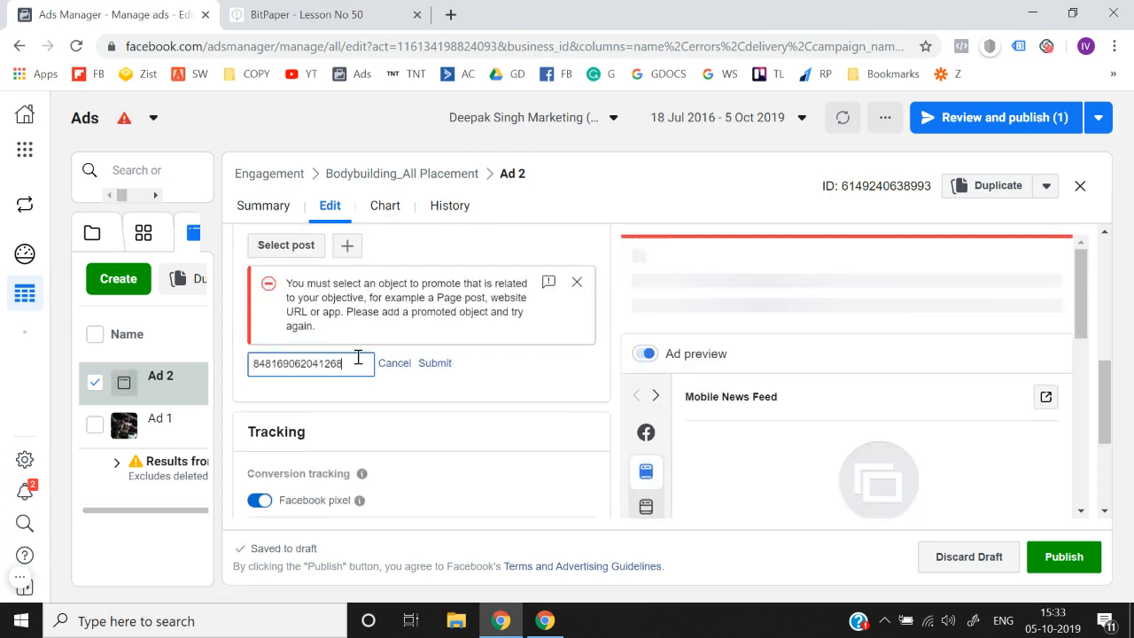
{"action": "left_click", "coordinate": [430, 364]}
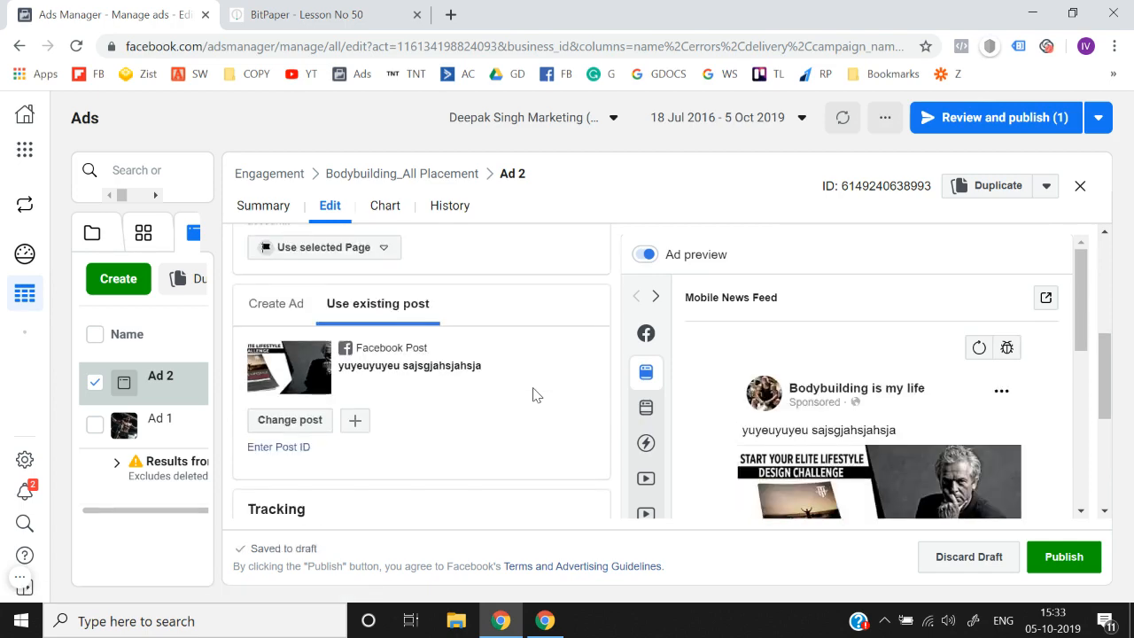
{"action": "left_click", "coordinate": [295, 363]}
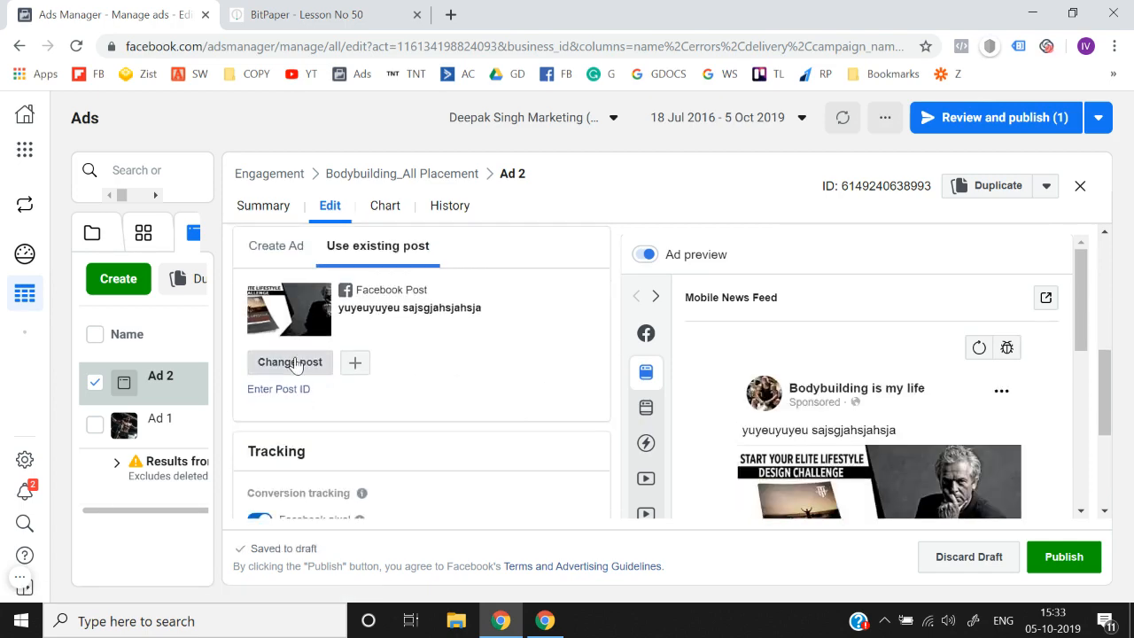
{"action": "left_click", "coordinate": [297, 248]}
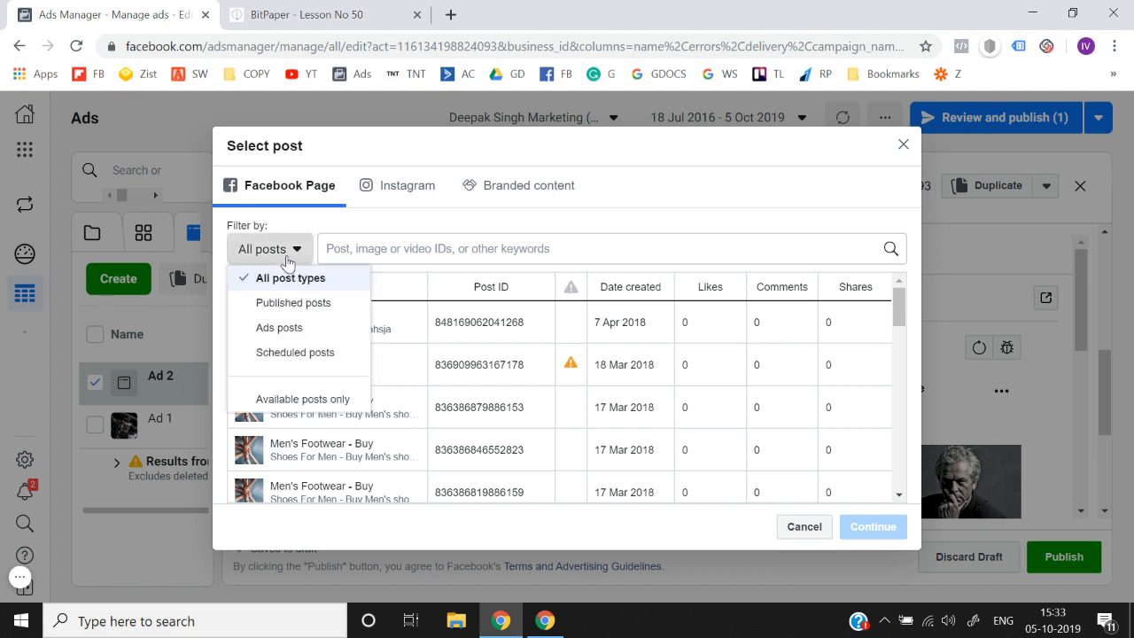
{"action": "left_click", "coordinate": [418, 228]}
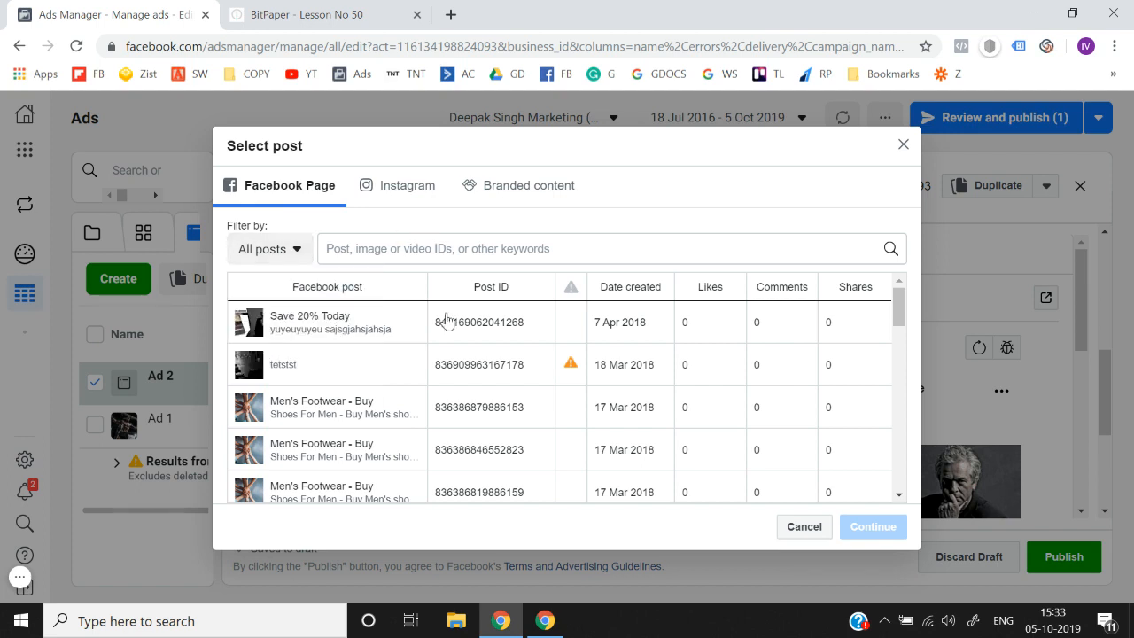
{"action": "left_click", "coordinate": [330, 378]}
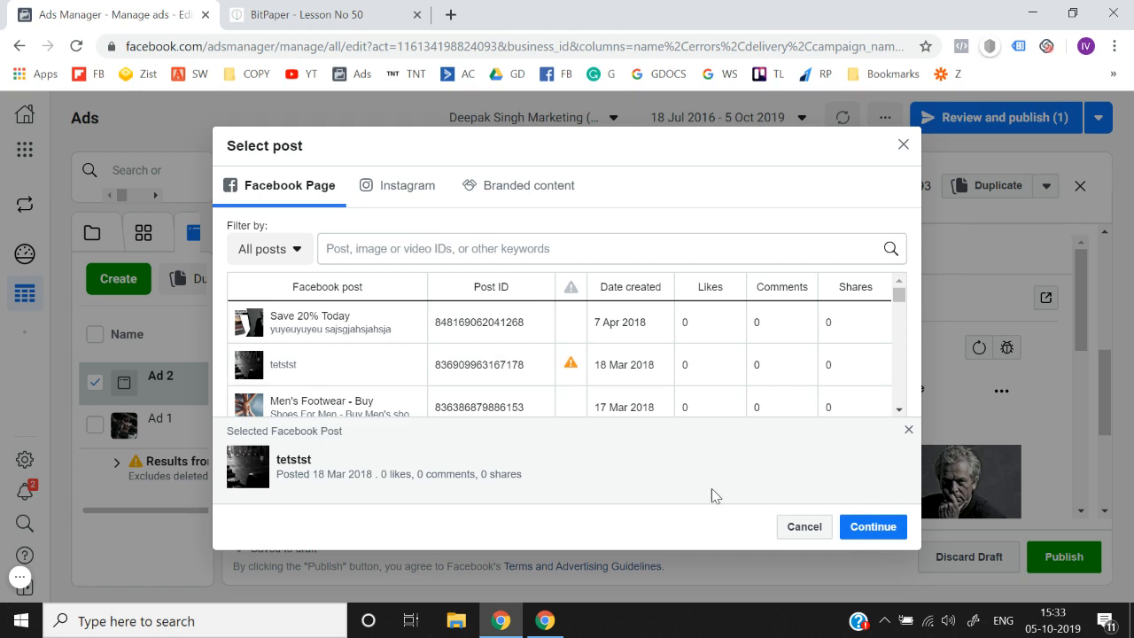
{"action": "left_click", "coordinate": [900, 147]}
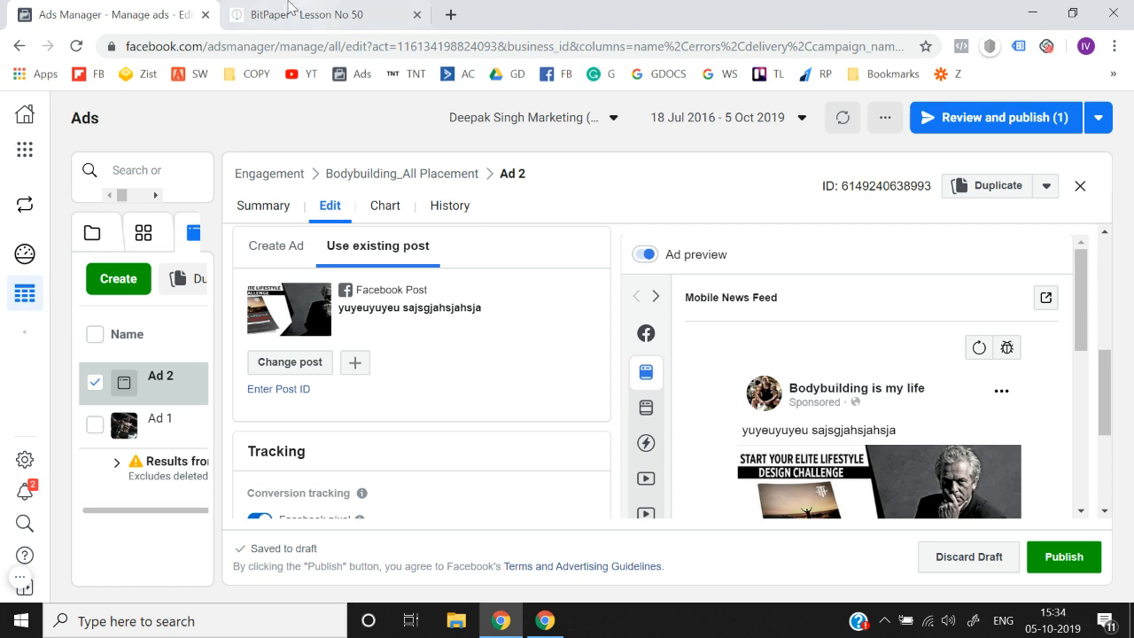
Review the handwritten notes on the BitPaper lesson board and return to the Ad 2 draft in Ads Manager.
{"action": "left_click", "coordinate": [288, 12]}
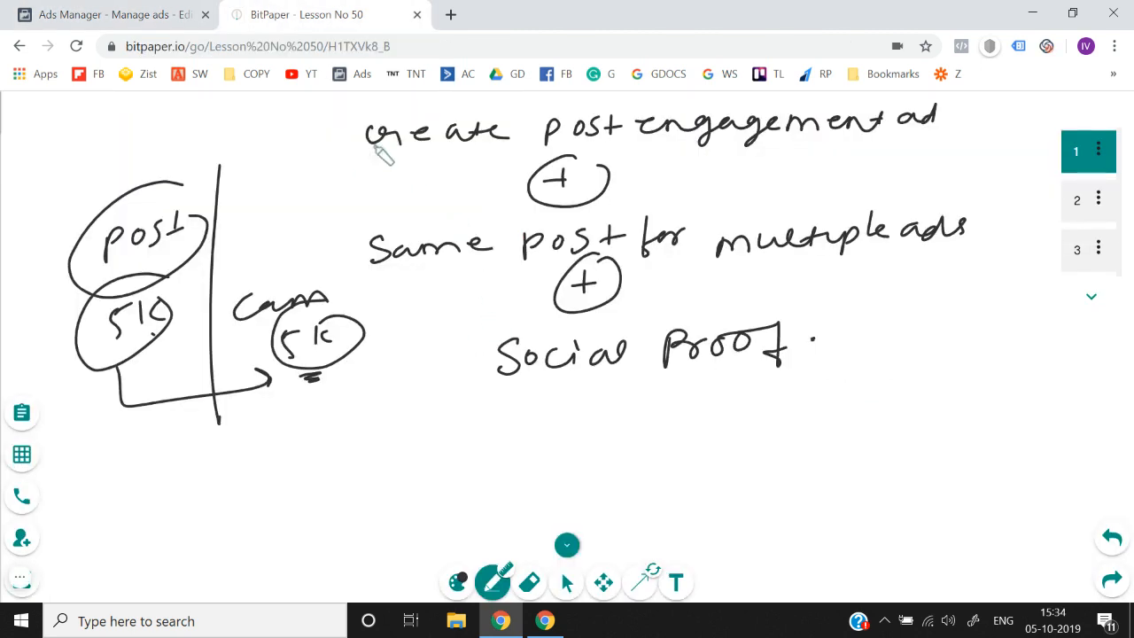
{"action": "left_click", "coordinate": [162, 7]}
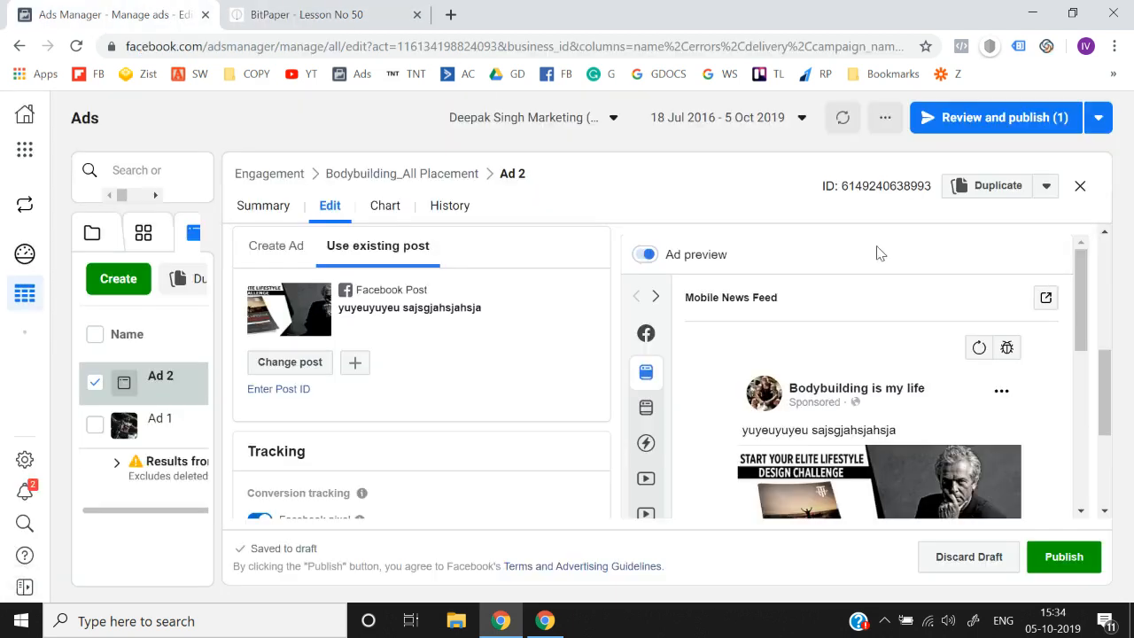